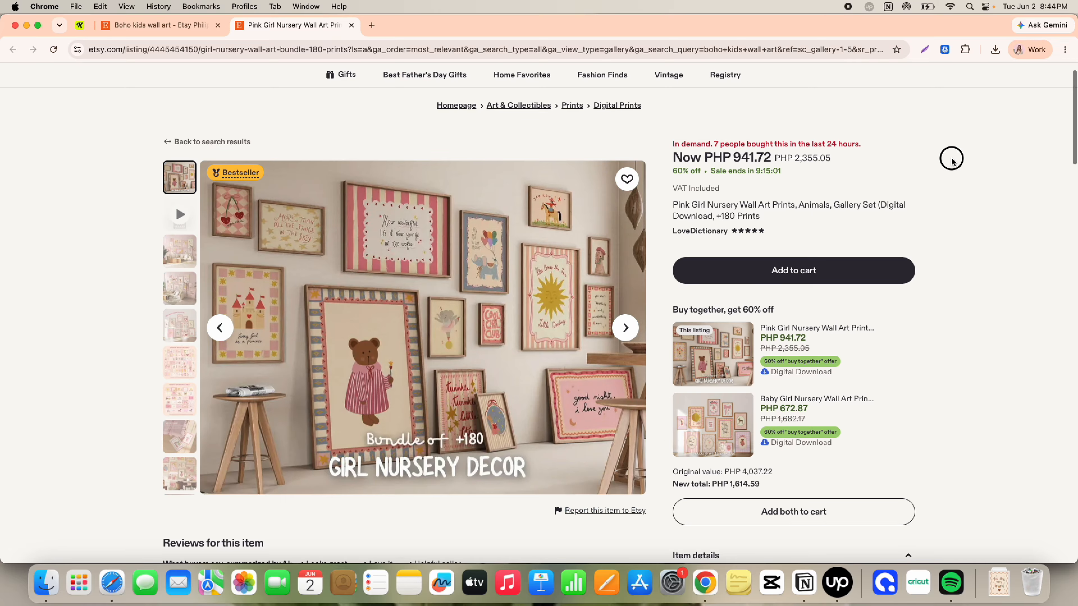
pyautogui.moveTo(831, 143); pyautogui.dragTo(671, 145)
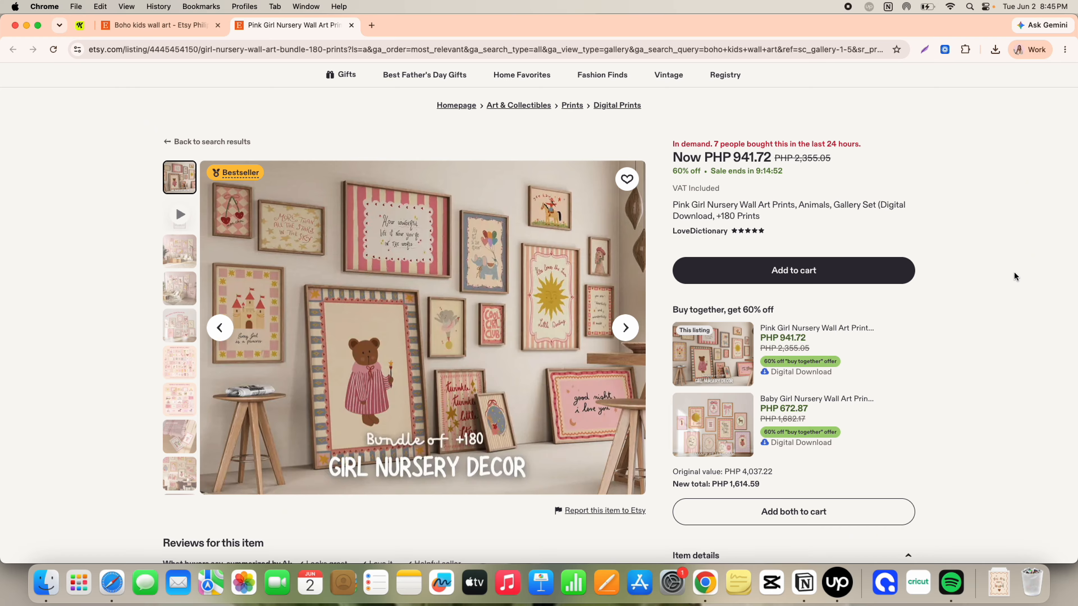
pyautogui.scroll(-1, 1014, 272)
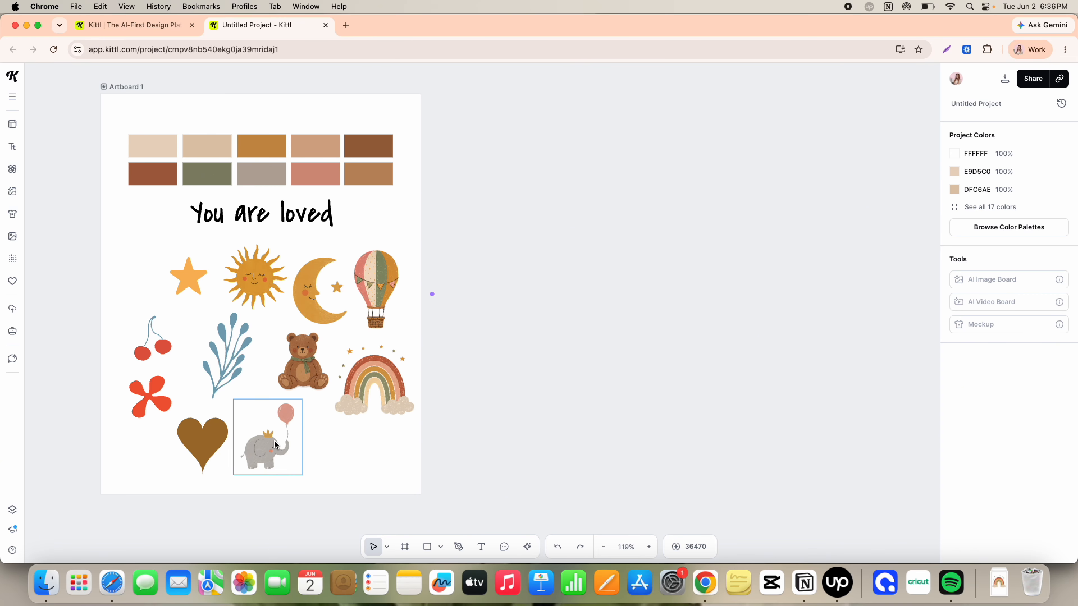
# In Kittl, browse the Shapes, Ornaments, Illustrative and Abstract illustration categories and examine the full Abstract Shapes collection
pyautogui.hscroll(2, 276, 444)
pyautogui.scroll(1, 276, 445)
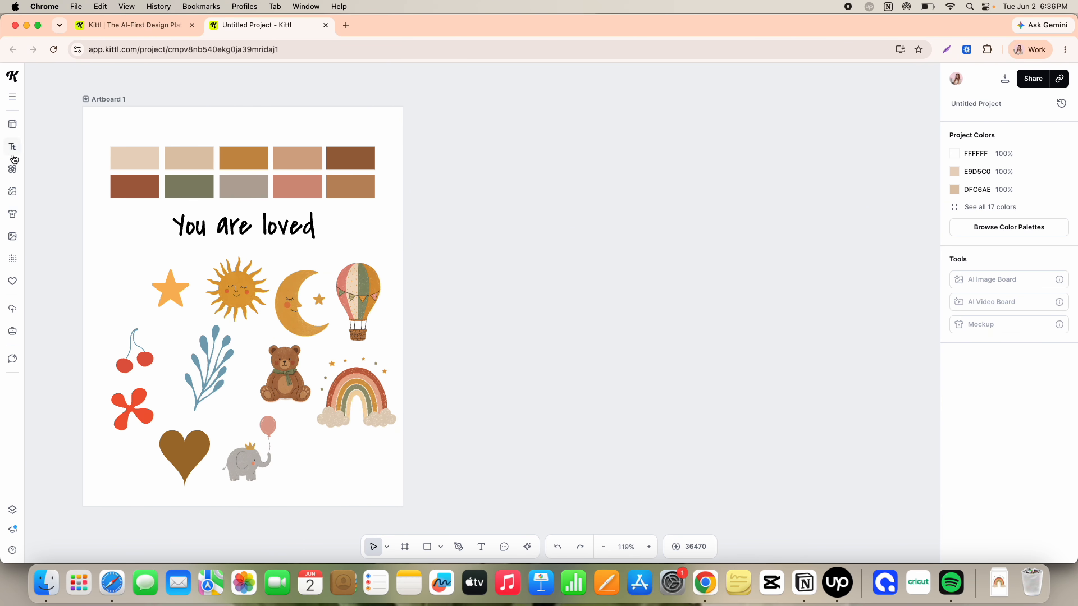
pyautogui.click(12, 169)
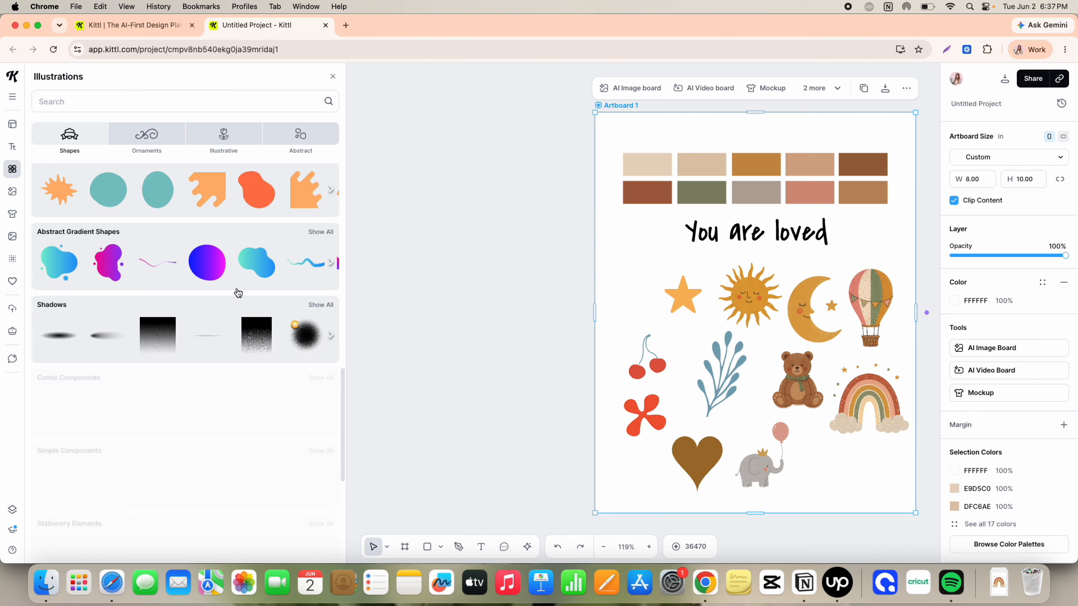
pyautogui.scroll(-3, 238, 293)
pyautogui.click(146, 135)
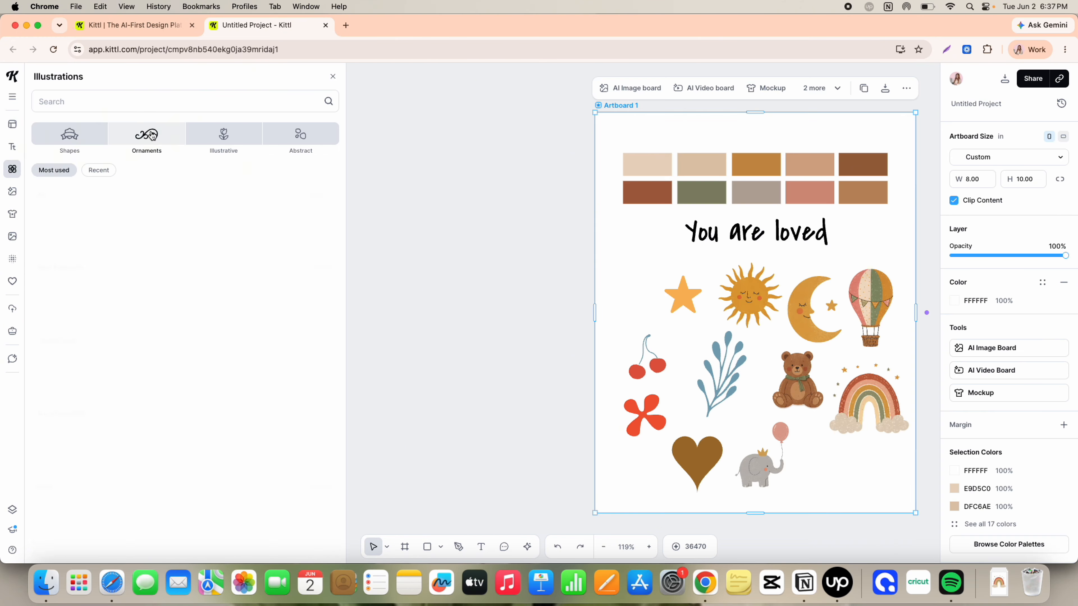
pyautogui.scroll(-5, 229, 335)
pyautogui.click(242, 143)
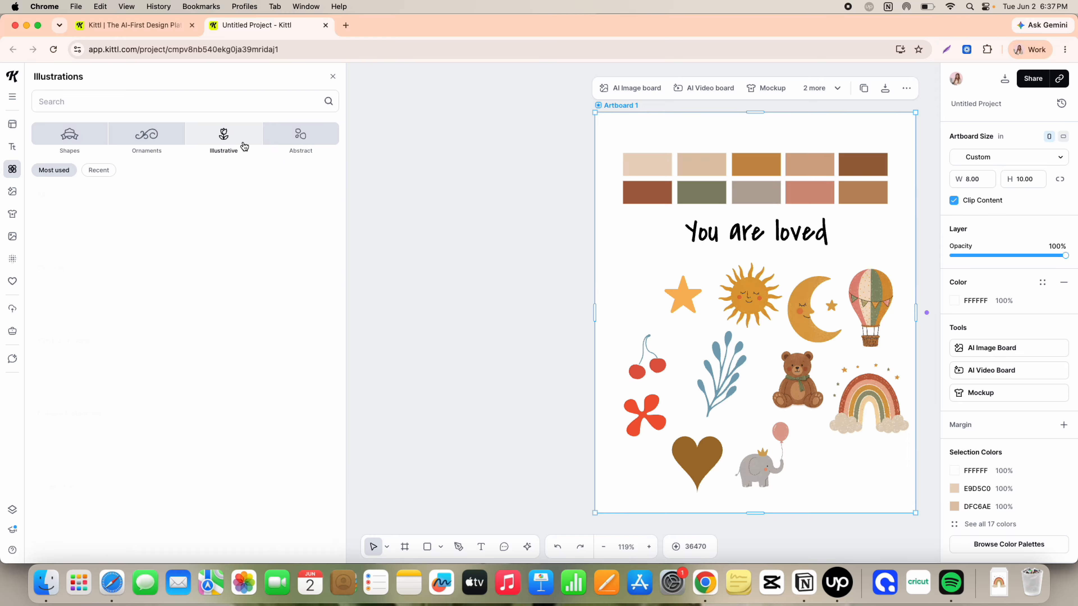
pyautogui.click(300, 135)
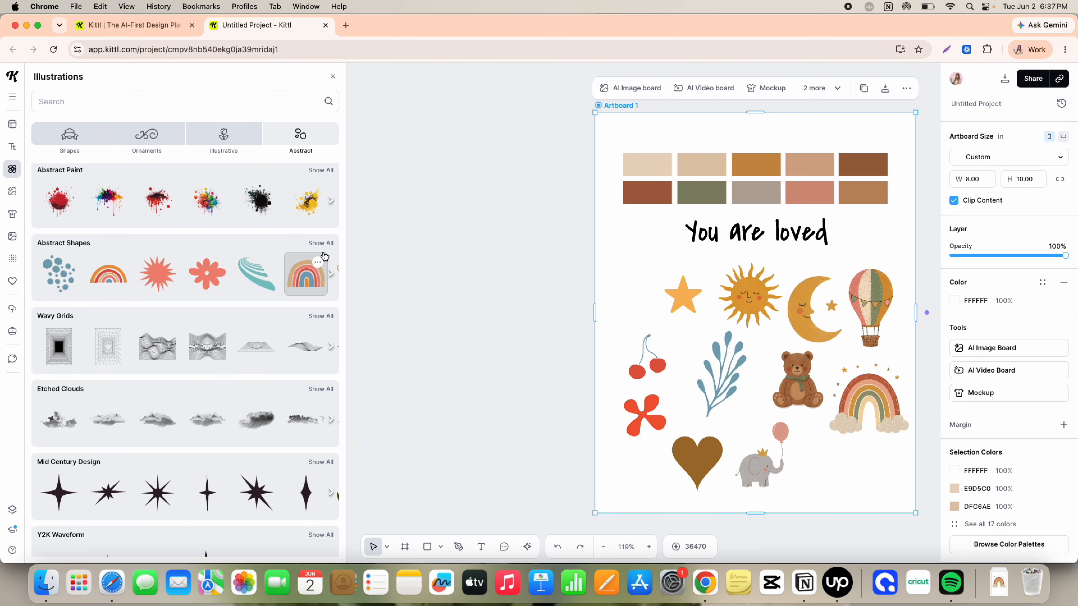
pyautogui.click(323, 244)
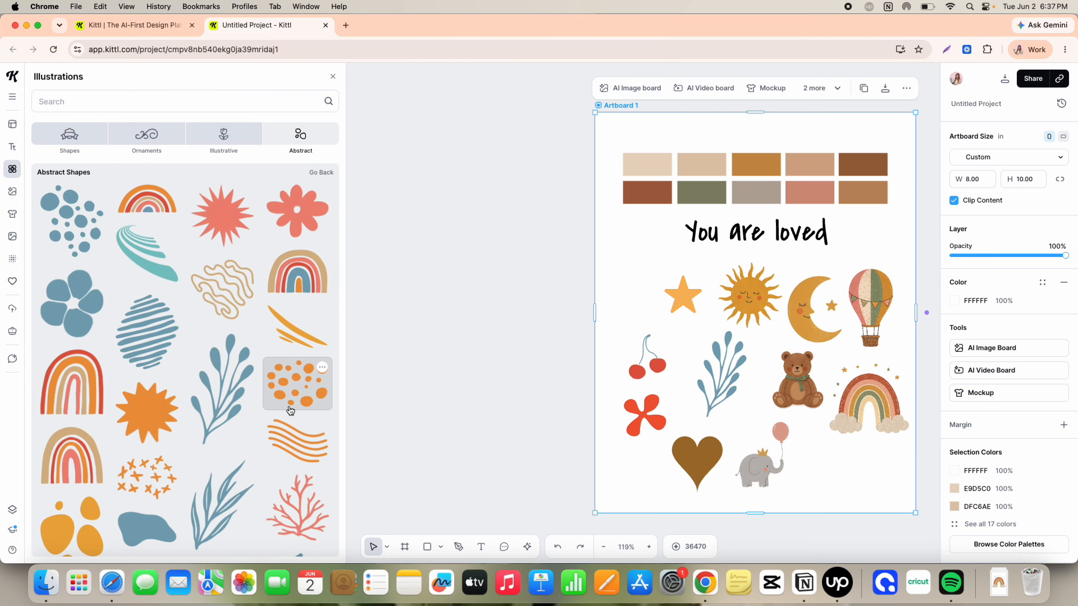
pyautogui.scroll(-2, 290, 408)
pyautogui.scroll(-5, 290, 409)
# Add a second 8 × 10 in artboard and fill it with the light beige from the first palette swatch
pyautogui.click(926, 312)
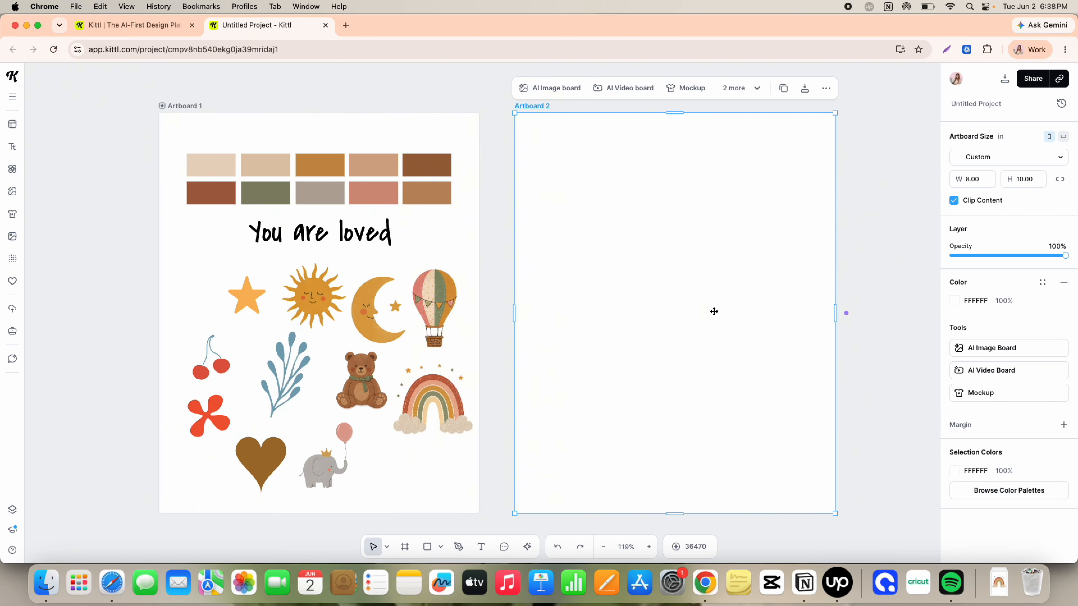
pyautogui.click(954, 300)
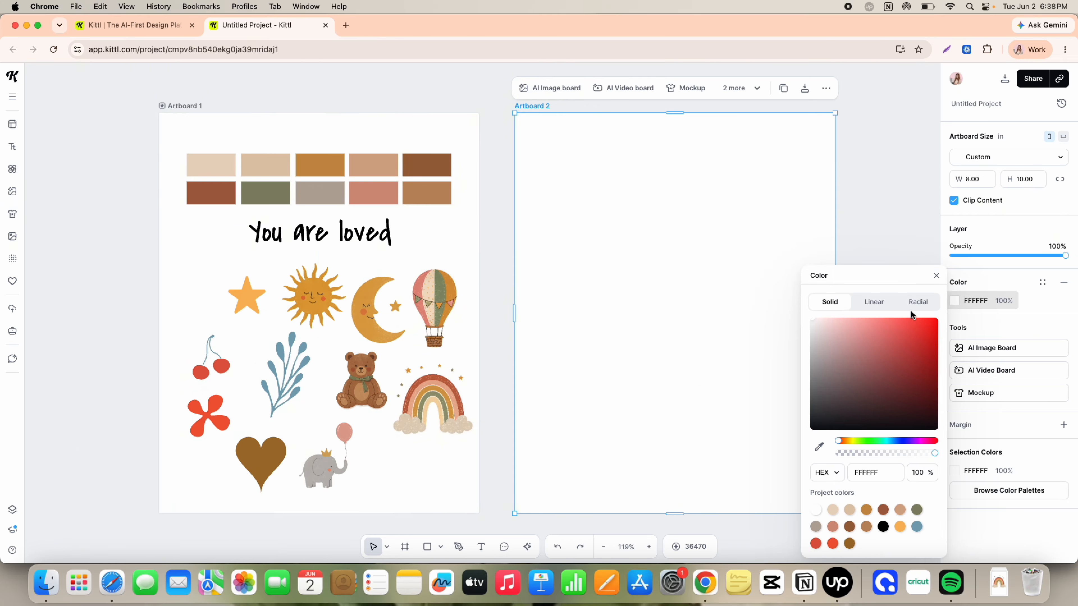
pyautogui.click(217, 167)
# Duplicate the "You are" text on Artboard 2 and edit the copies into stacked lines reading "very" and "loved"
pyautogui.moveTo(615, 218); pyautogui.dragTo(692, 280)
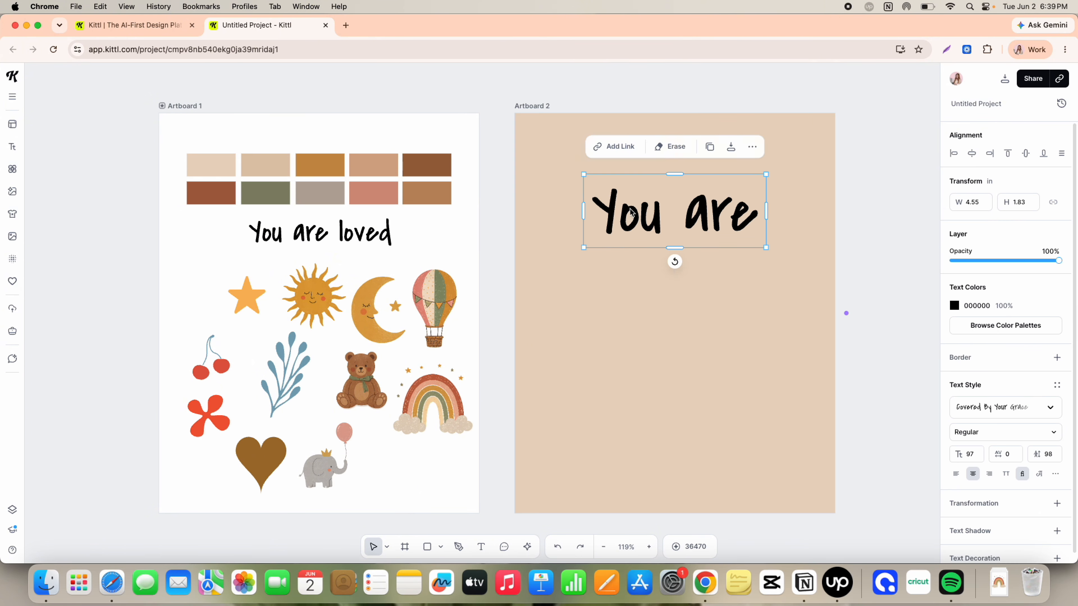
pyautogui.press('super+c')
pyautogui.press('super+v')
pyautogui.doubleClick(693, 280)
pyautogui.write('very')
pyautogui.press('Escape')
pyautogui.press('super+c')
pyautogui.press('super+v')
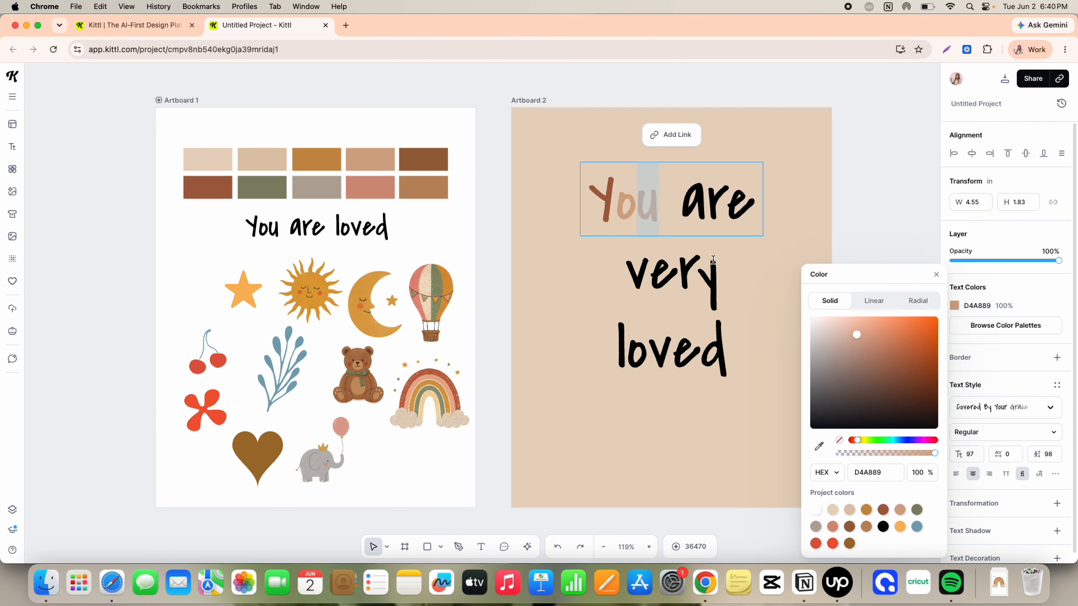
# Finish coloring the letters of "You are" individually, with pink on the "u" and brown, tan and green on "are"
pyautogui.click(832, 526)
pyautogui.moveTo(707, 201); pyautogui.dragTo(728, 202)
pyautogui.click(964, 308)
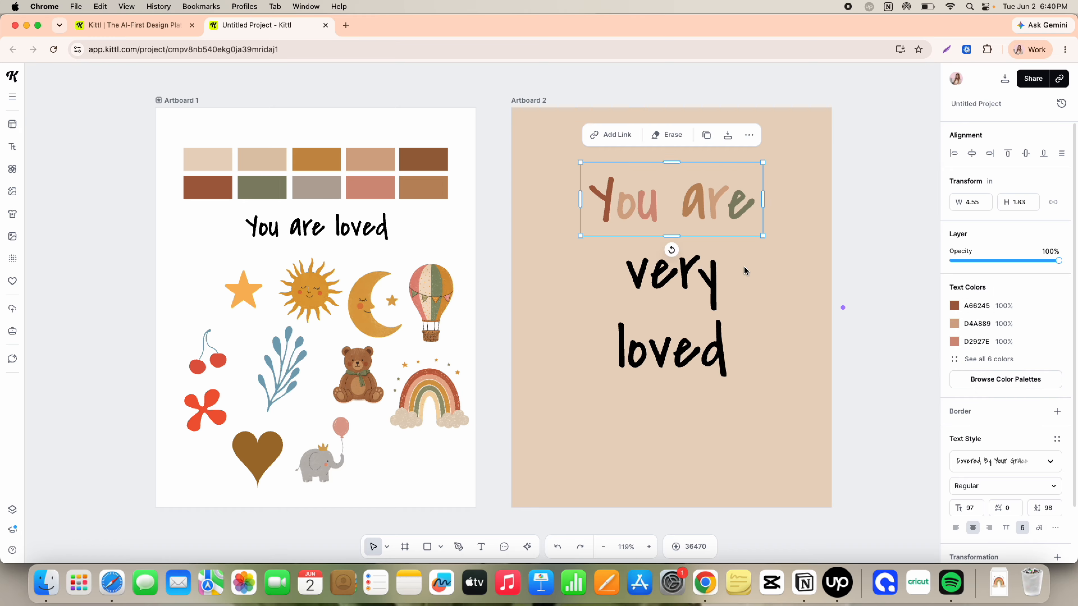
pyautogui.click(810, 340)
# Color the letters of "very" individually in the project's rust, green, mustard and pink
pyautogui.doubleClick(673, 273)
pyautogui.click(882, 509)
pyautogui.click(951, 309)
pyautogui.moveTo(649, 271); pyautogui.dragTo(718, 280)
pyautogui.click(916, 509)
pyautogui.click(959, 306)
pyautogui.click(832, 526)
# Color the letters of "loved" individually in the project's pink, rust, mustard, brown and green
pyautogui.moveTo(615, 348); pyautogui.dragTo(701, 339)
pyautogui.click(849, 527)
pyautogui.click(917, 509)
pyautogui.click(708, 137)
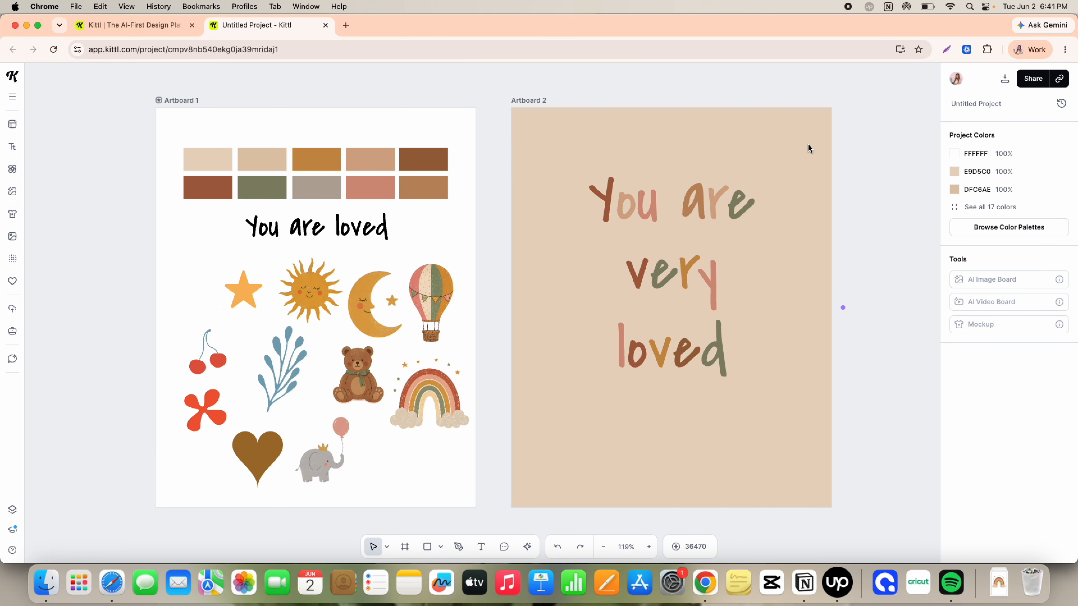
# Lighten the background color of Artboard 2 to the pale cream F7EADB
pyautogui.click(528, 99)
pyautogui.click(954, 300)
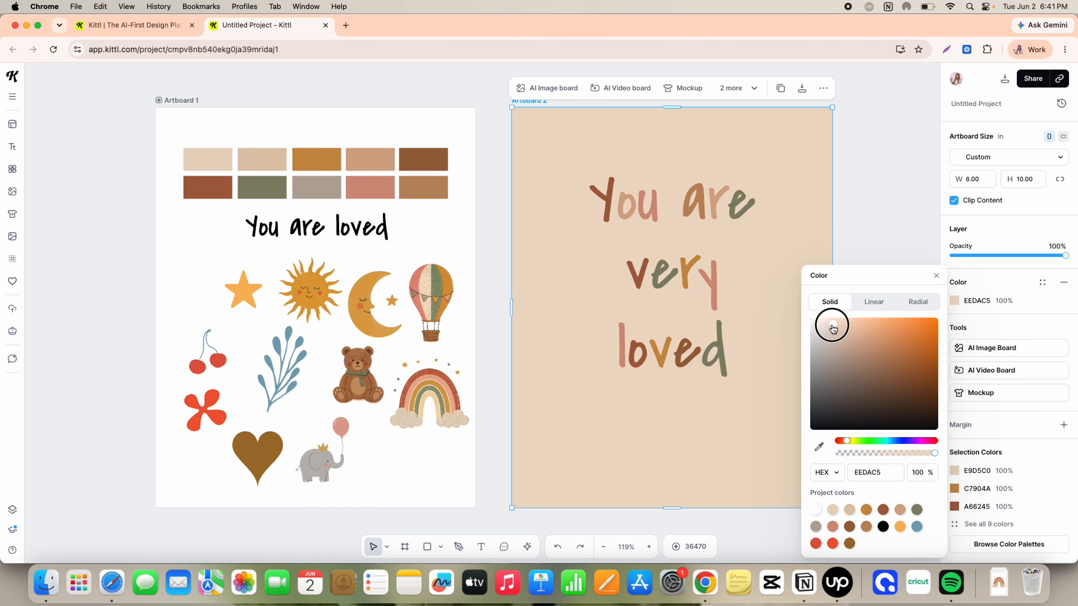
pyautogui.click(825, 325)
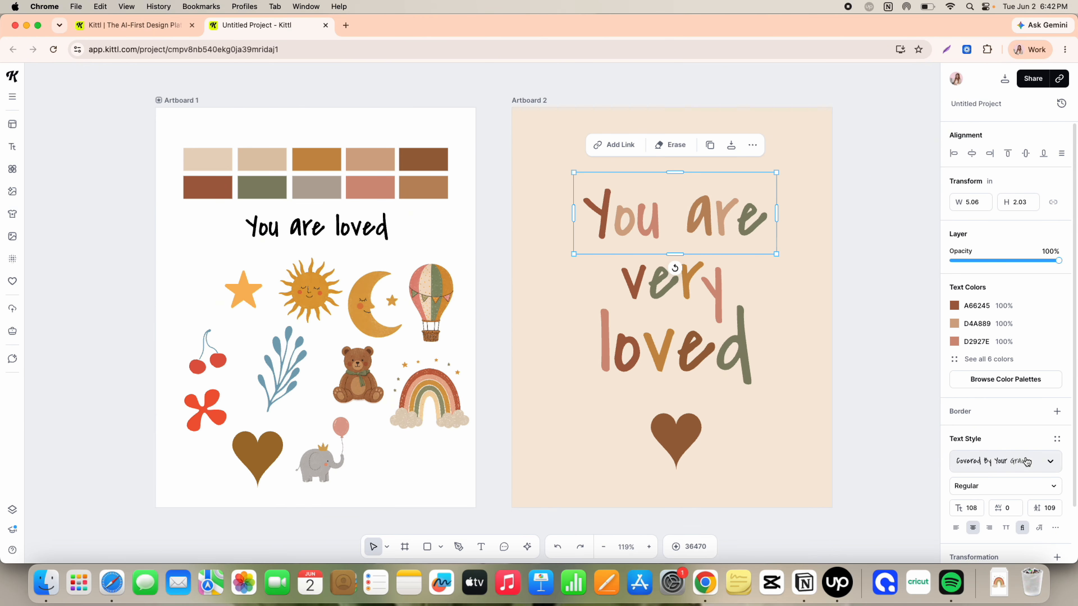
# Apply the Arch transformation to the "You are" text and pull the curve's starting point outward and up to flatten it
pyautogui.scroll(-3, 1027, 464)
pyautogui.click(1038, 465)
pyautogui.click(963, 459)
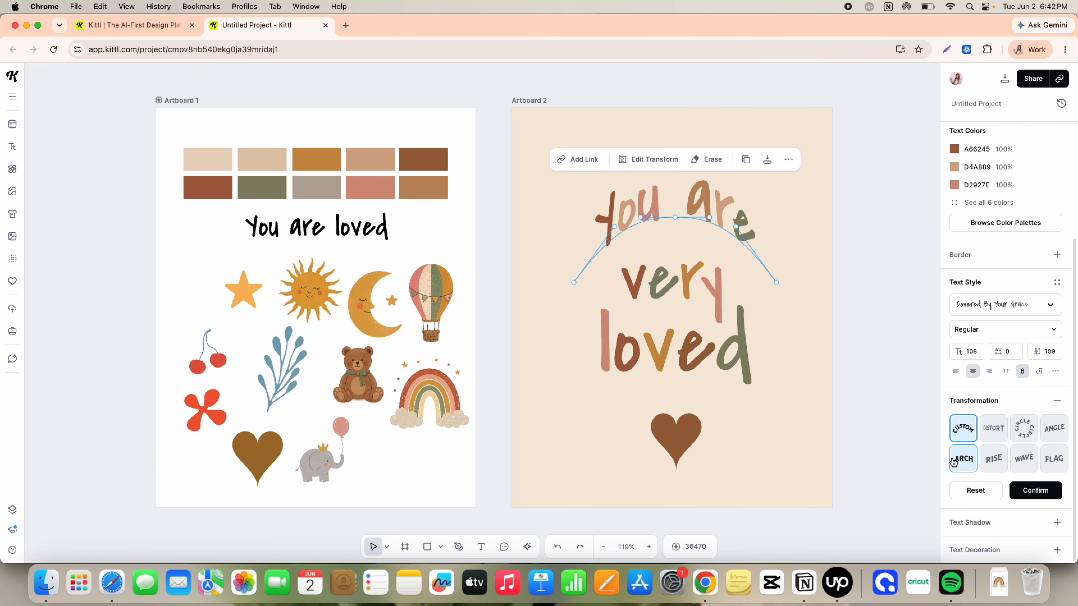
pyautogui.scroll(-1, 584, 290)
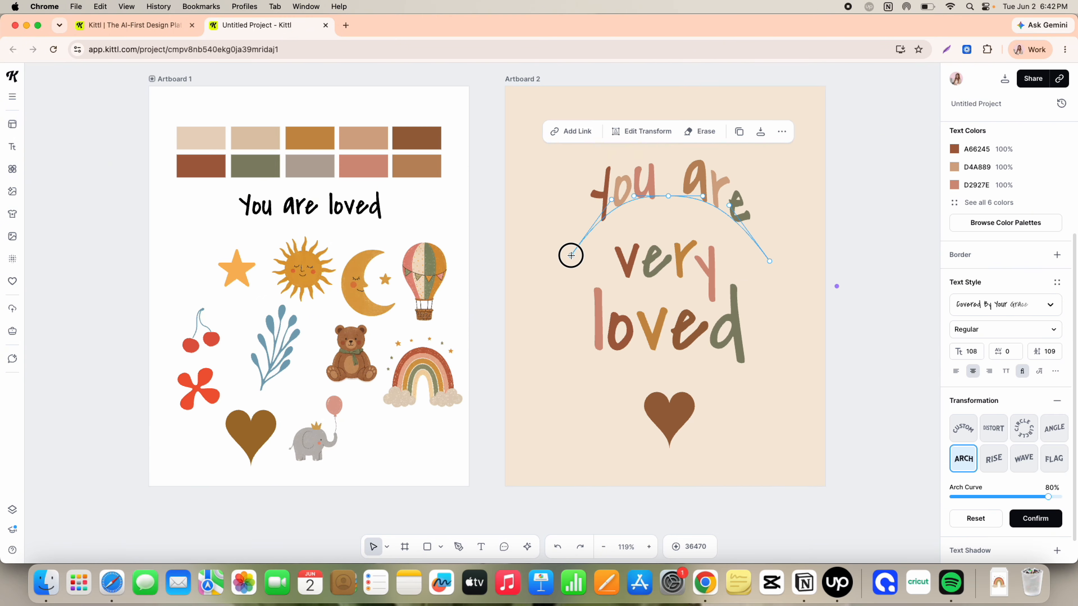
pyautogui.moveTo(570, 255); pyautogui.dragTo(551, 229)
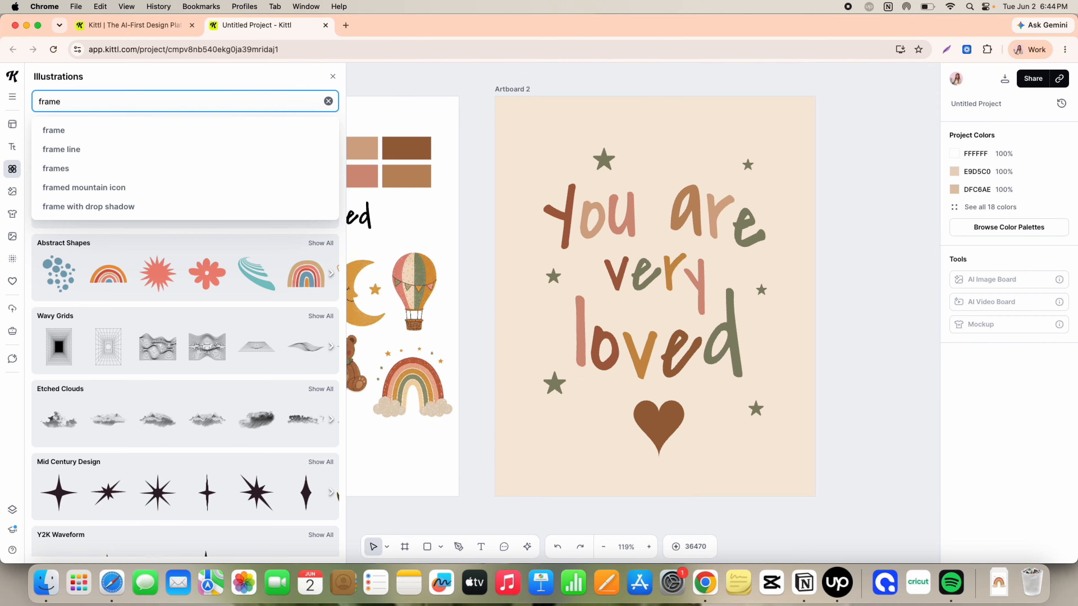
# Search illustrations for "frame" and add a wavy frame from the Squiggle Frames collection, about 7.47 × 9.43 in, in D4A889 around the lettering
pyautogui.press('Return')
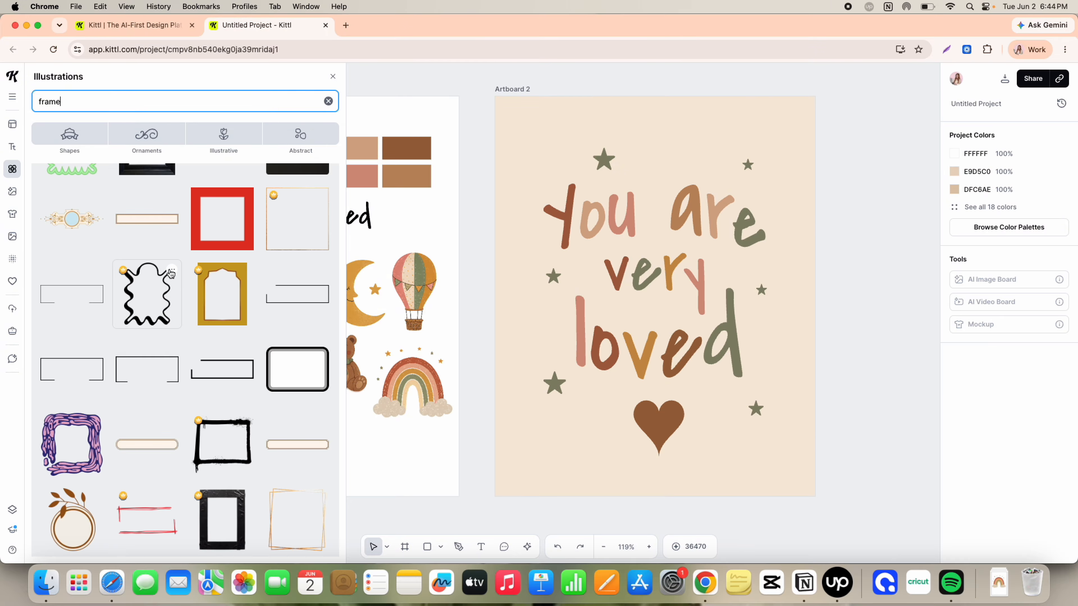
pyautogui.click(172, 272)
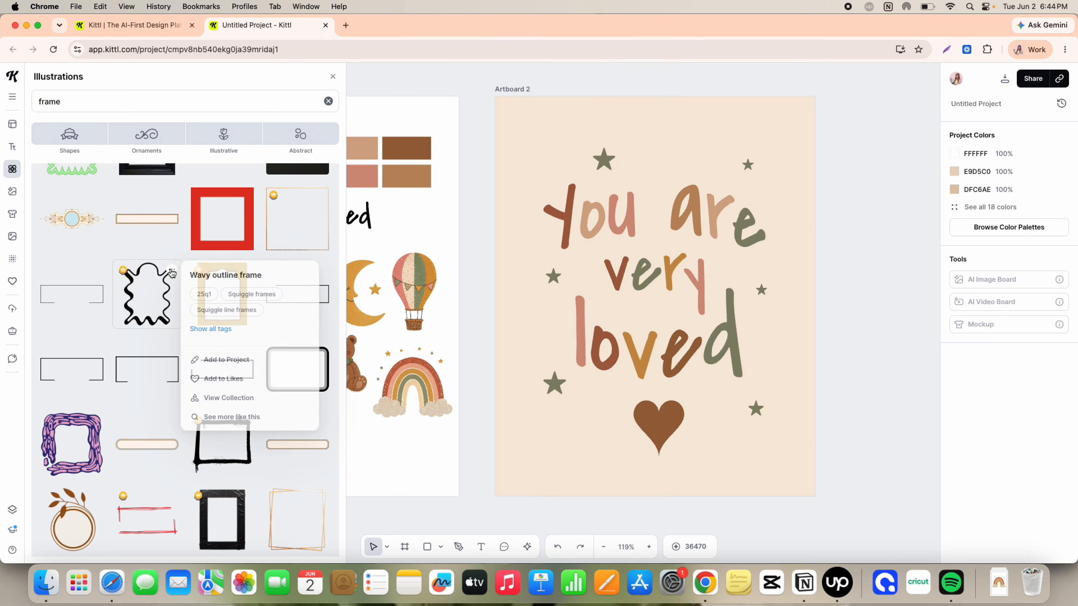
pyautogui.click(233, 397)
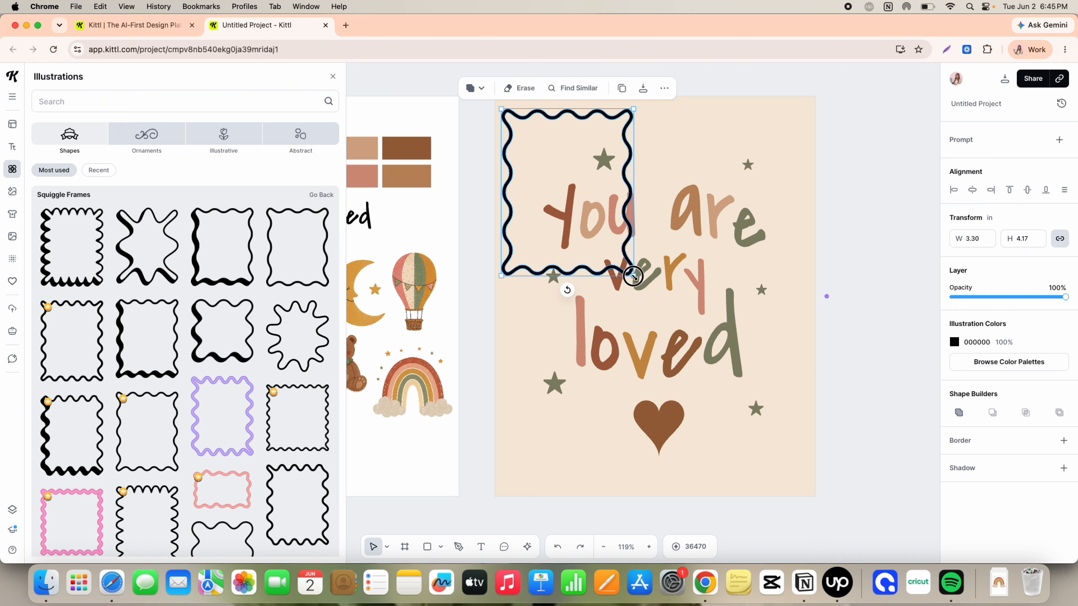
pyautogui.moveTo(633, 276)
pyautogui.mouseDown()
pyautogui.moveTo(746, 474)
pyautogui.moveTo(775, 498)
pyautogui.mouseUp()
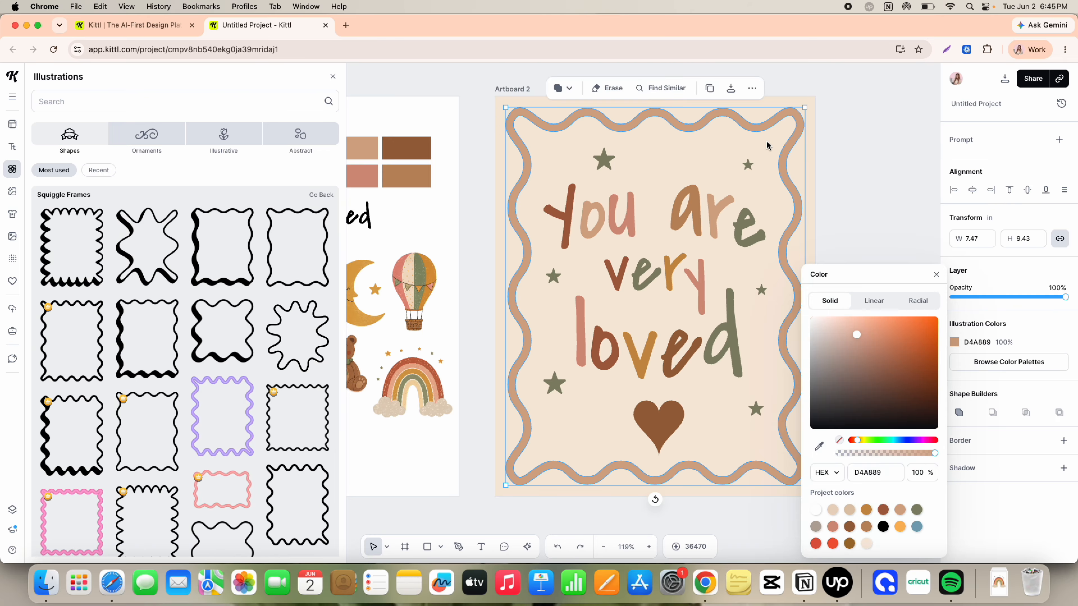
pyautogui.rightClick(767, 144)
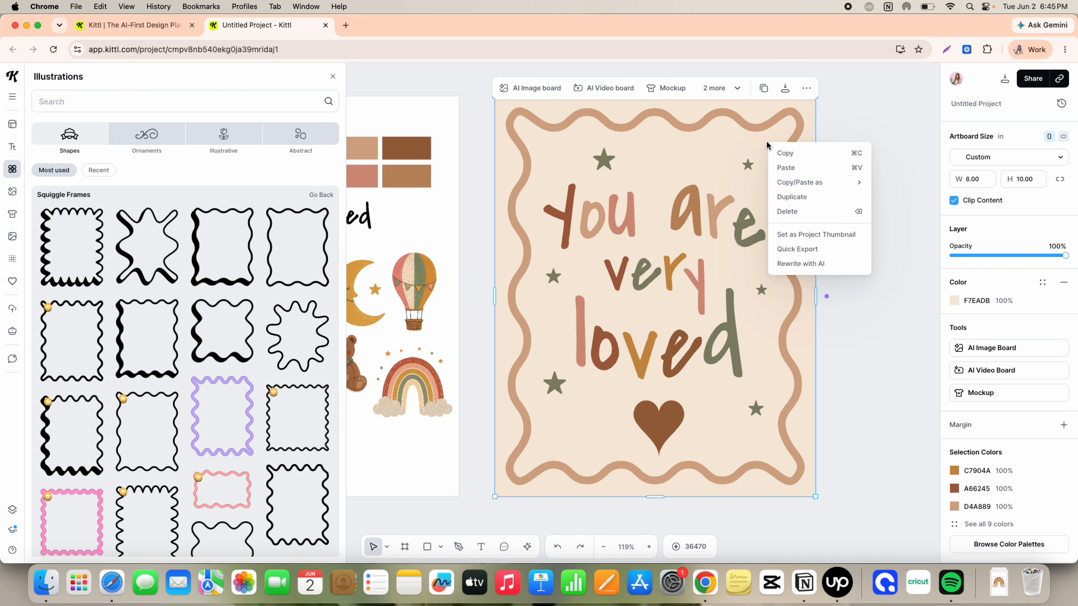
pyautogui.click(749, 138)
pyautogui.click(725, 129)
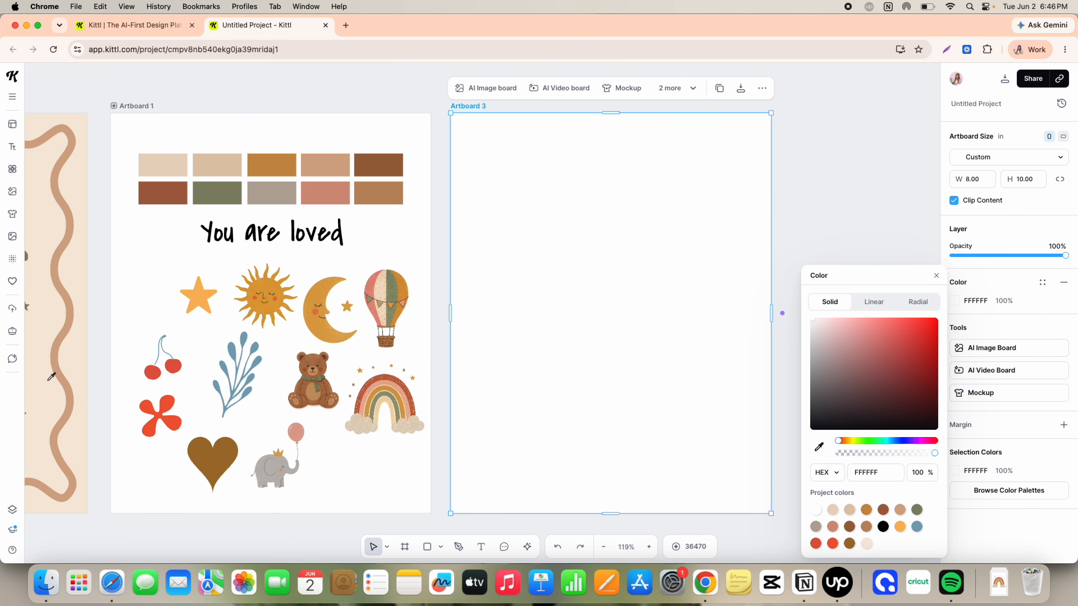
# Fill Artboard 3 with the cream sampled from Artboard 2's background, lightened to a paler shade
pyautogui.click(40, 377)
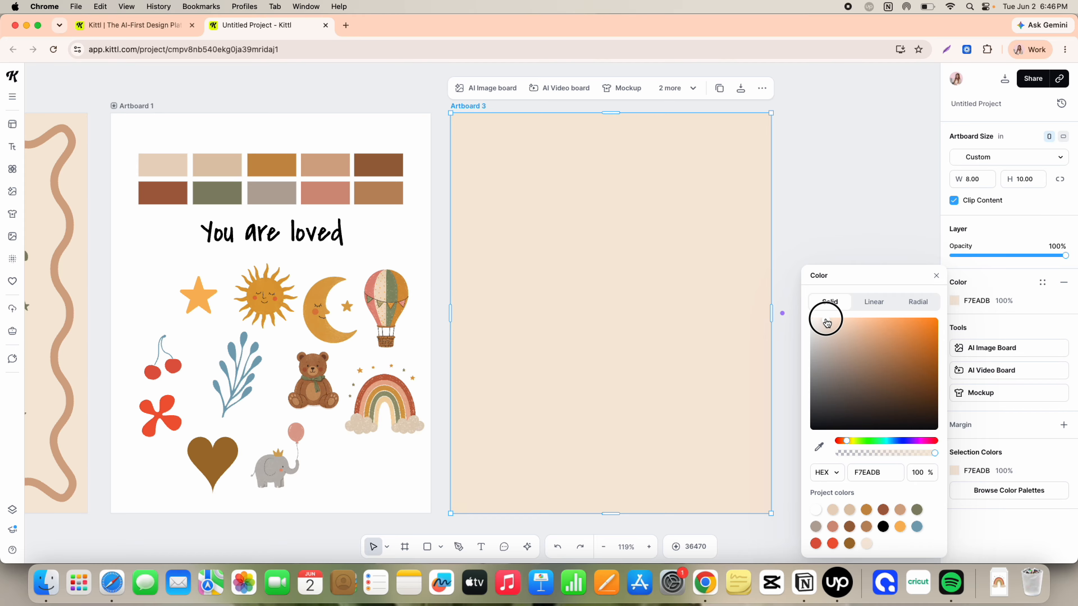
pyautogui.moveTo(821, 321); pyautogui.dragTo(818, 321)
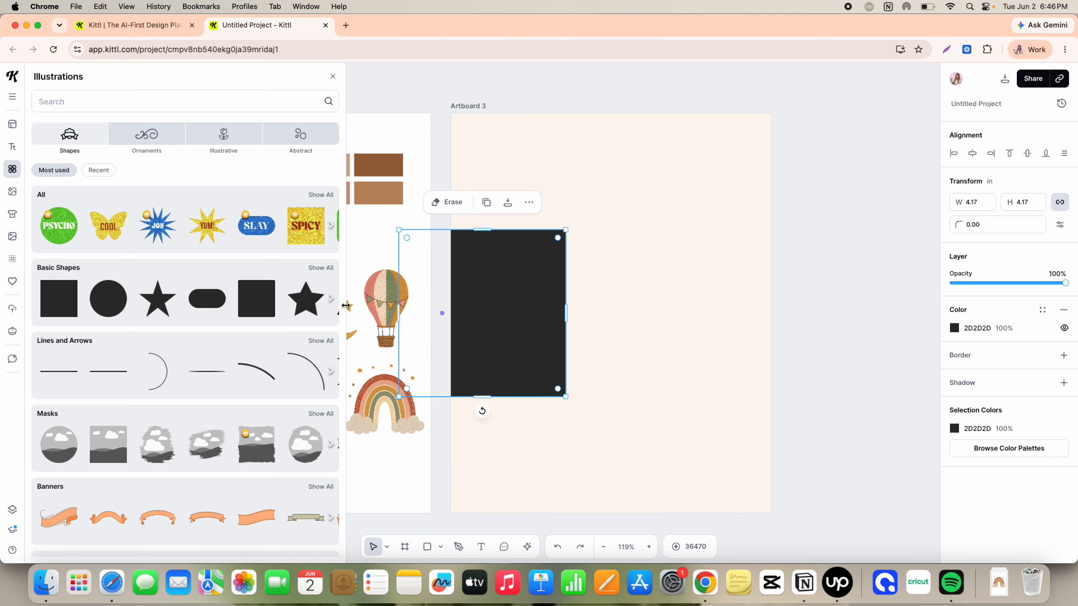
# Reshape the square on Artboard 3 into a tall bar about 1 in wide and spread cream copies as evenly spaced vertical stripes
pyautogui.click(338, 73)
pyautogui.moveTo(504, 290); pyautogui.dragTo(593, 255)
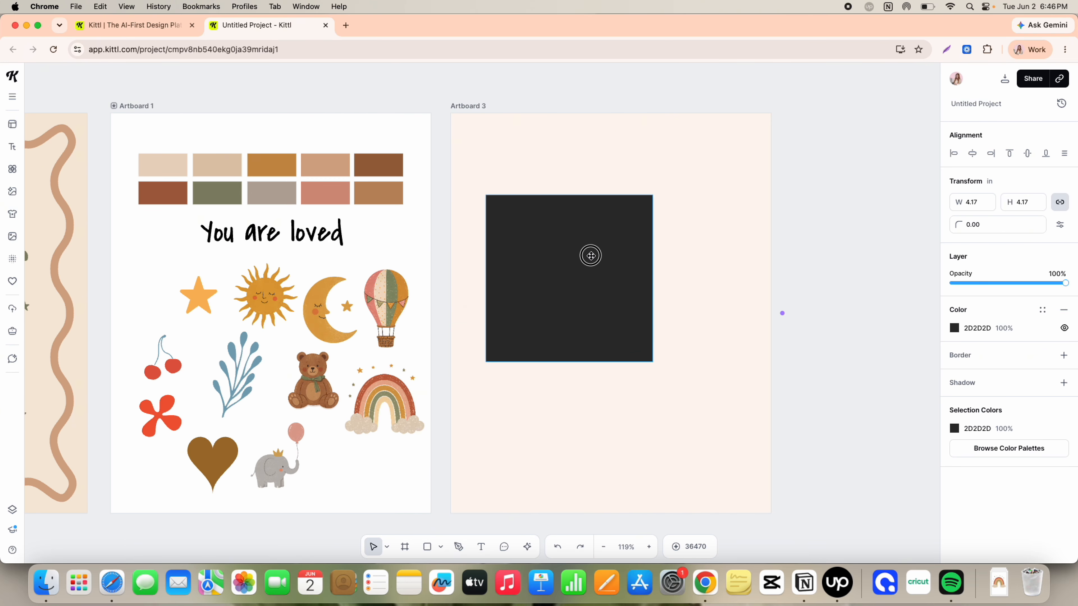
pyautogui.moveTo(649, 206); pyautogui.dragTo(672, 195)
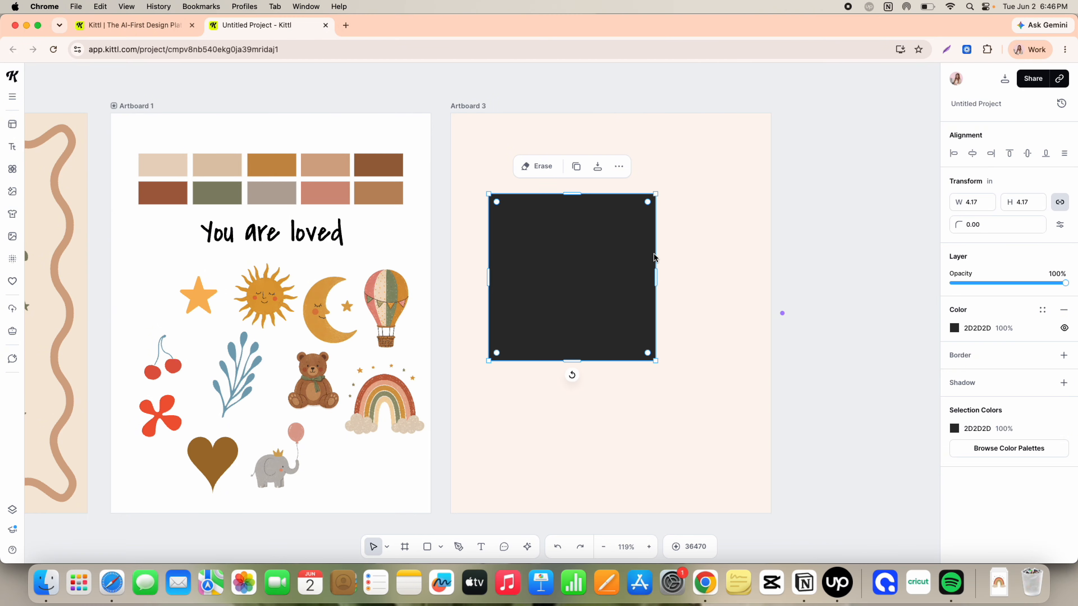
pyautogui.moveTo(656, 277); pyautogui.dragTo(506, 281)
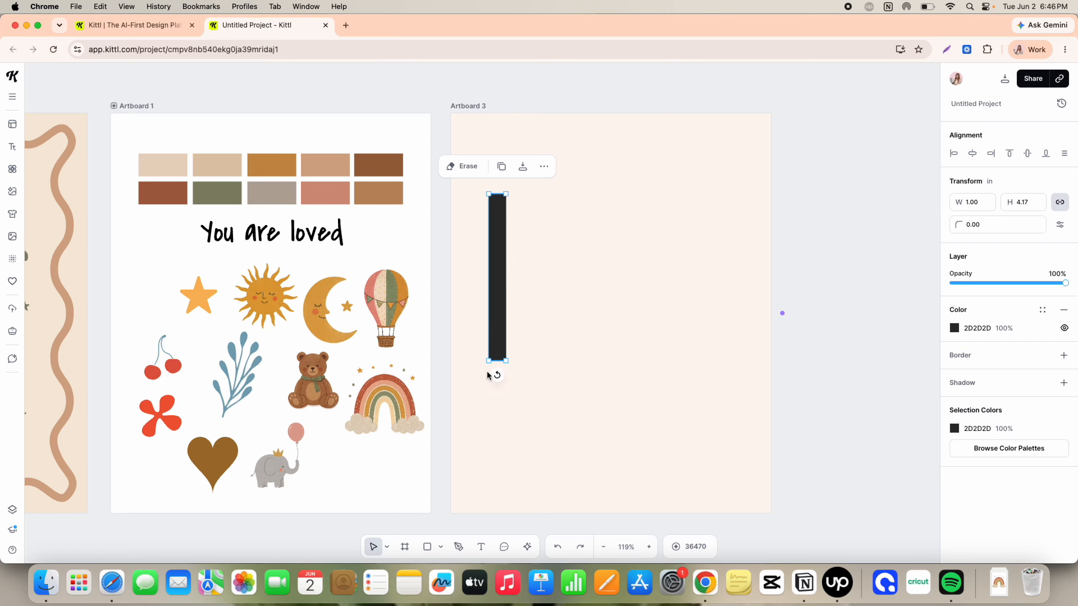
pyautogui.moveTo(506, 362); pyautogui.dragTo(493, 443)
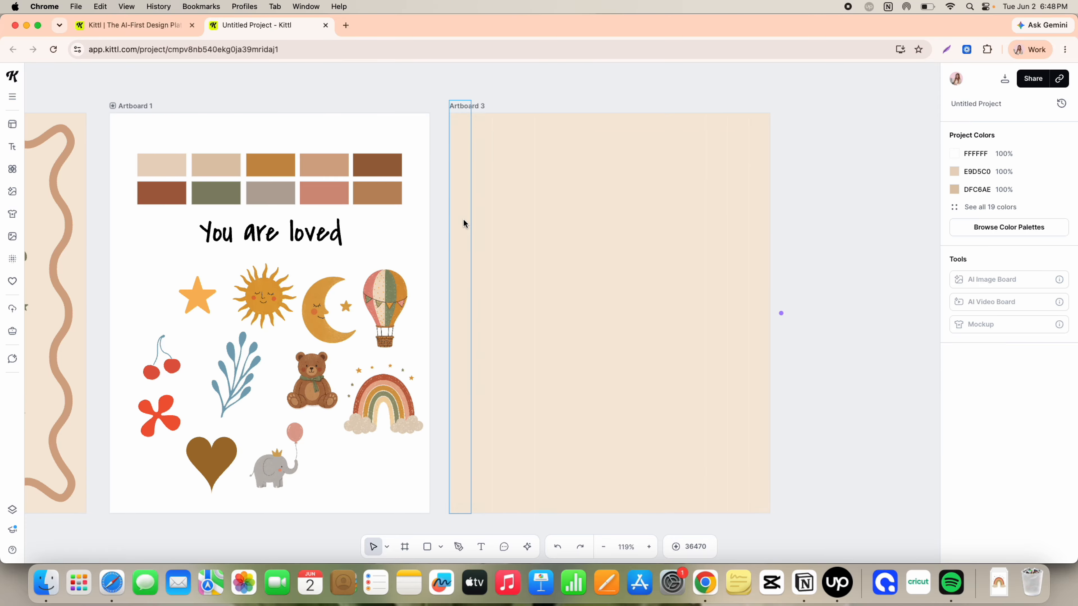
pyautogui.moveTo(465, 221); pyautogui.dragTo(755, 233)
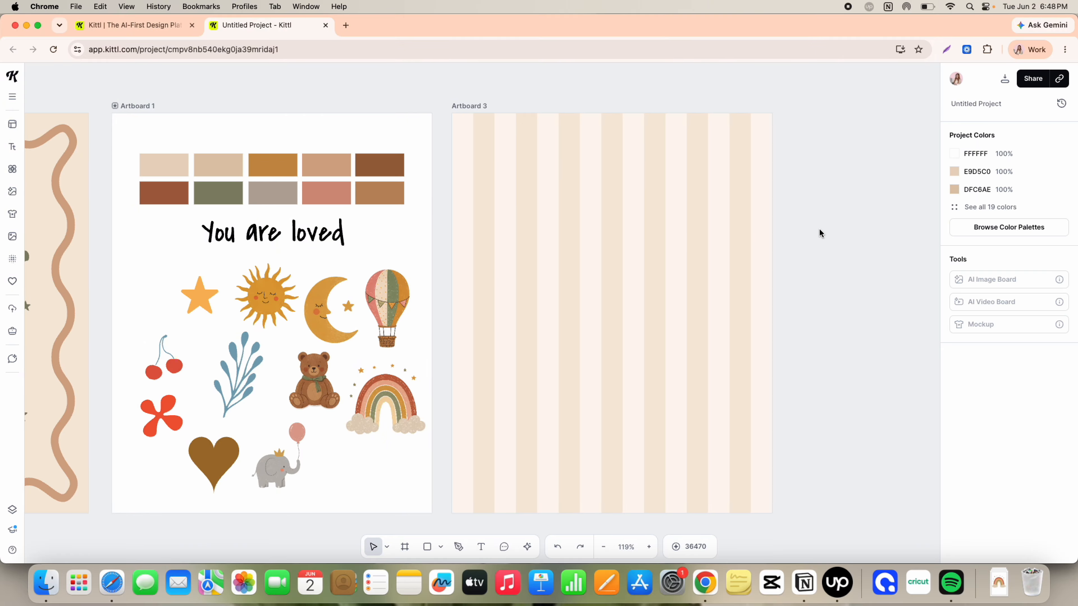
# Paste the sun illustration onto the striped Artboard 3, enlarge it and position it over the stripes
pyautogui.press('super+v')
pyautogui.moveTo(604, 258); pyautogui.dragTo(749, 515)
pyautogui.moveTo(682, 373); pyautogui.dragTo(618, 356)
# Add a fourth 8 × 10 in artboard and fill it with FFF7F1 sampled from the light stripe of Artboard 3
pyautogui.click(840, 373)
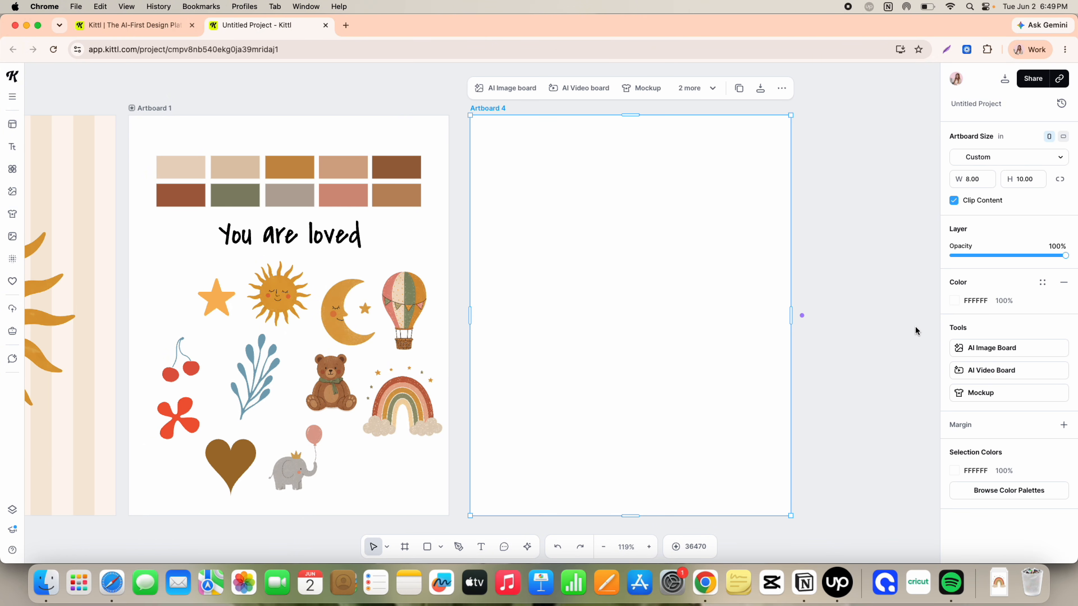
pyautogui.click(954, 300)
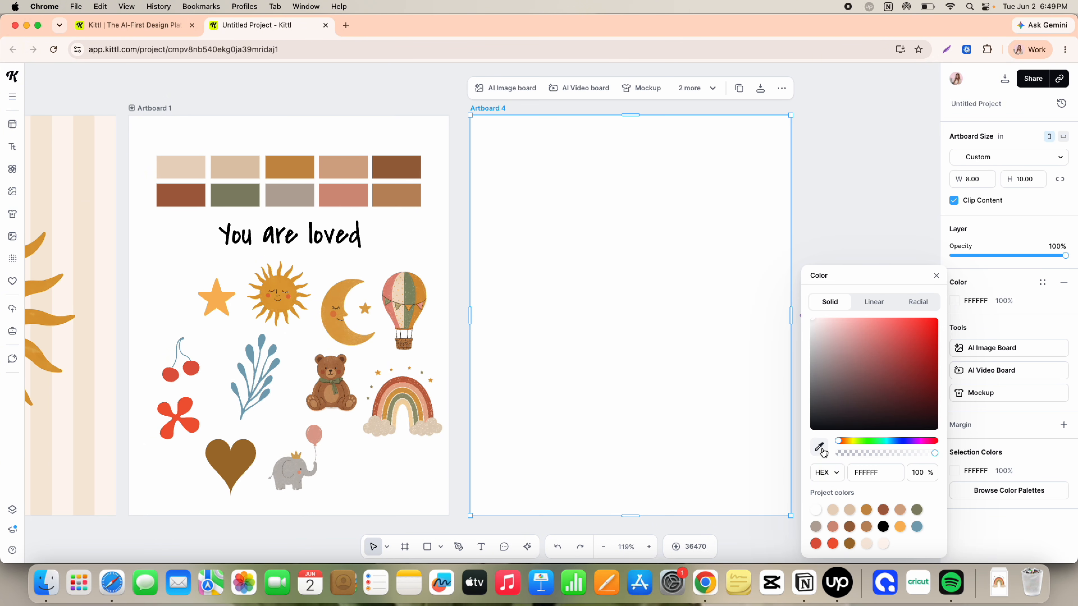
pyautogui.click(109, 303)
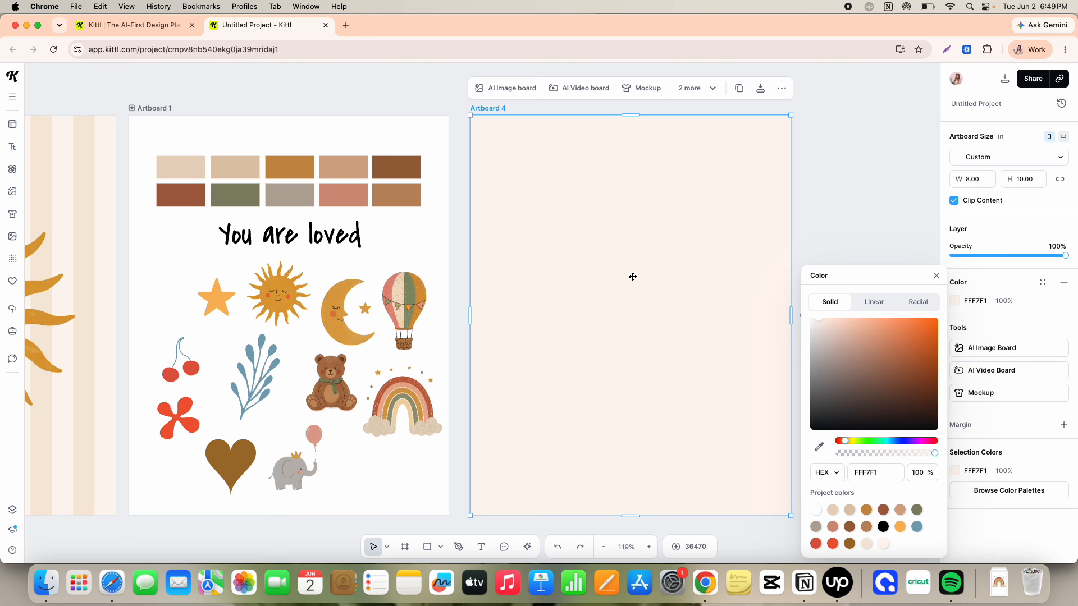
# Search the illustration library for "frame" and browse the available frame designs
pyautogui.click(823, 212)
pyautogui.click(507, 154)
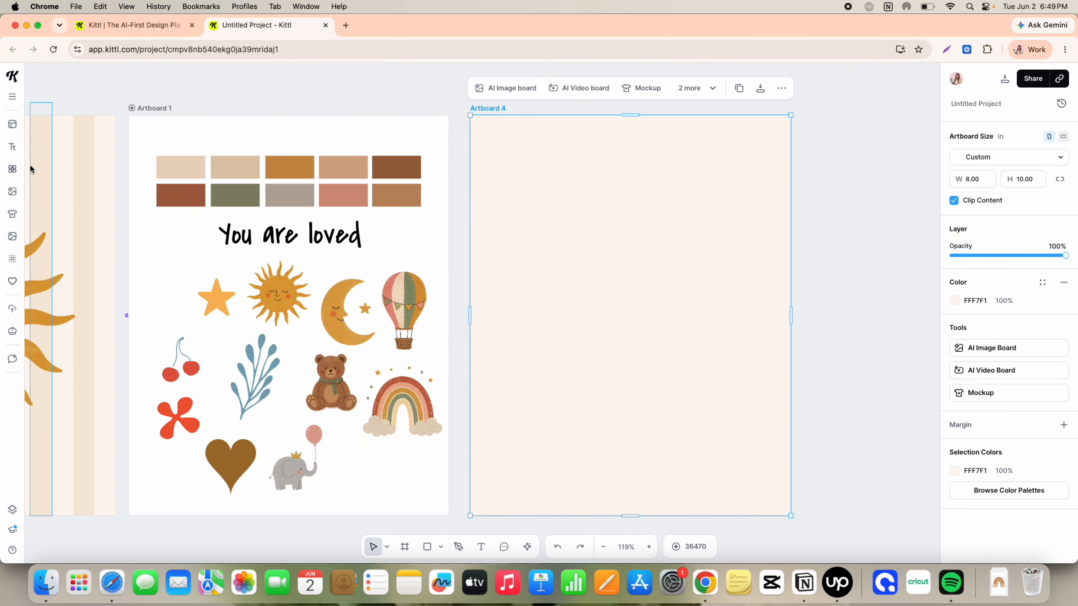
pyautogui.click(13, 169)
pyautogui.click(109, 102)
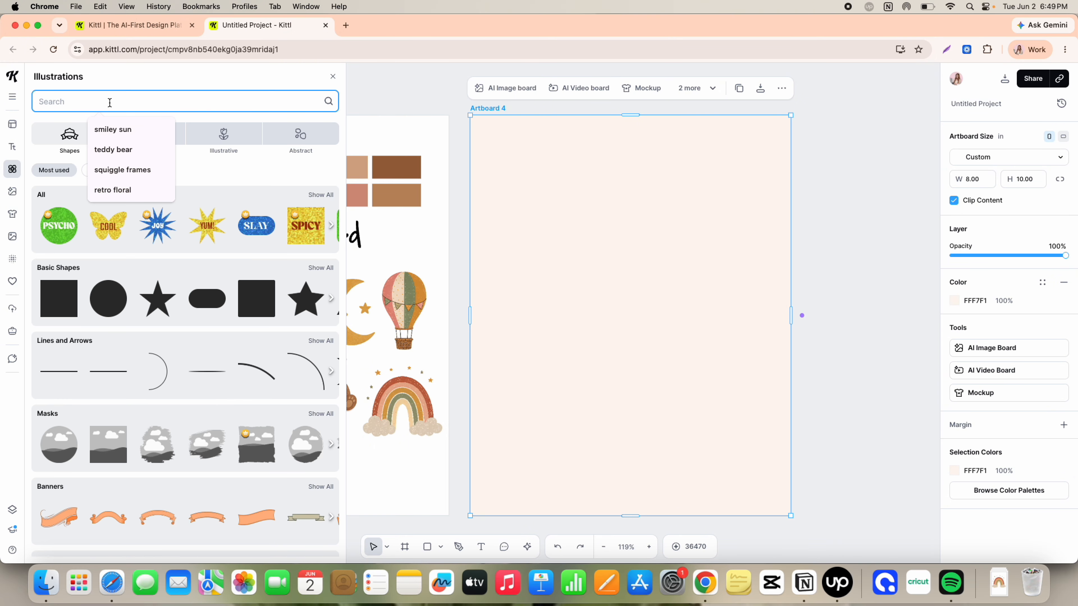
pyautogui.write('frame')
pyautogui.press('Return')
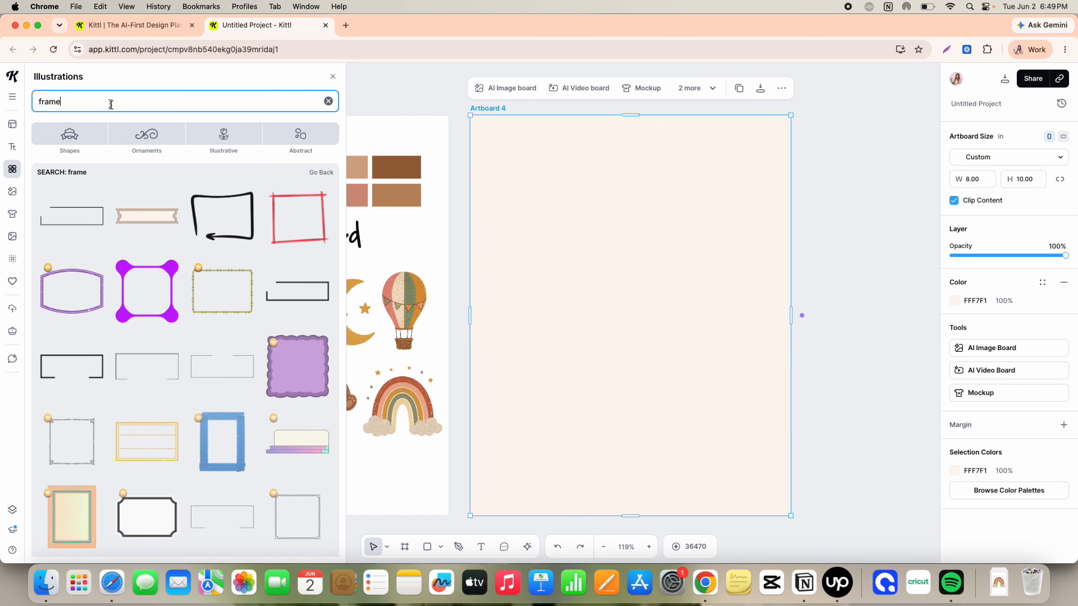
pyautogui.scroll(-8, 229, 400)
# Search the illustrations for "squiggle frames" and add a black wavy rectangular frame to Artboard 4
pyautogui.press('super+a')
pyautogui.write('squih')
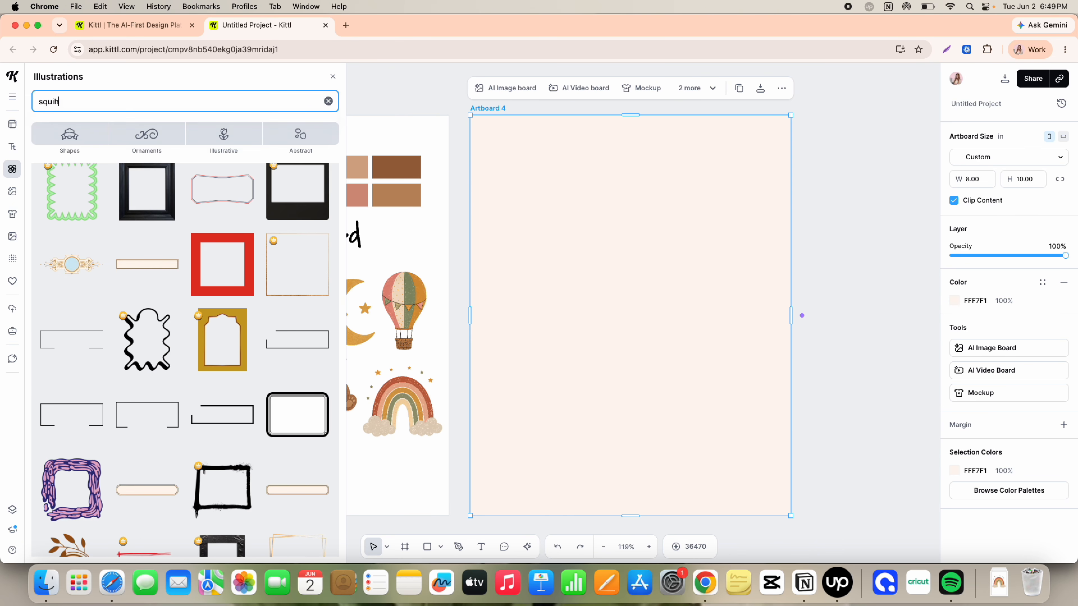
pyautogui.press('BackSpace')
pyautogui.write('ggle f')
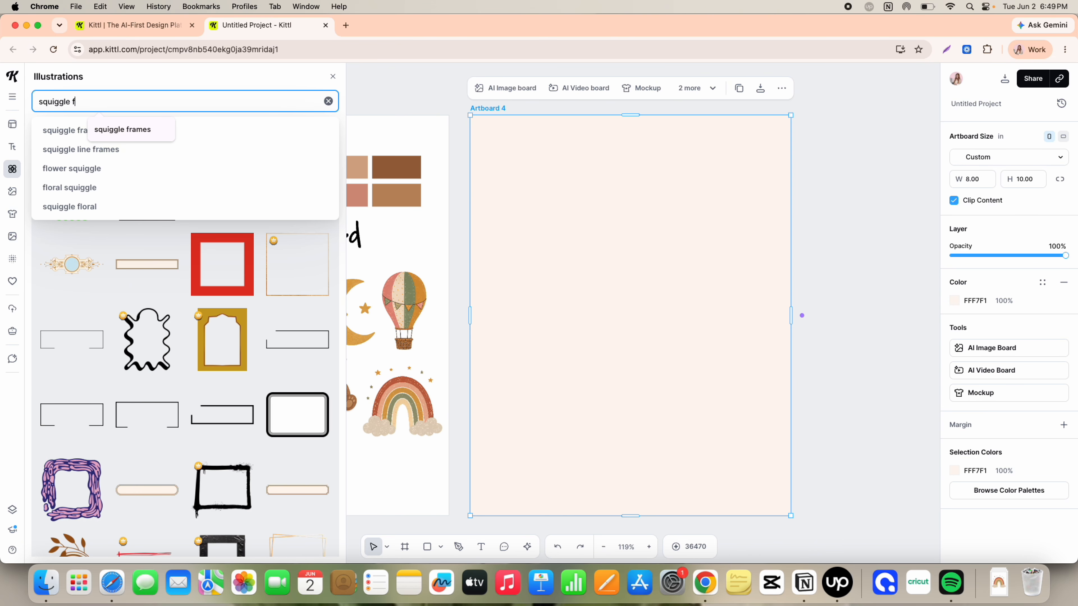
pyautogui.write('rames')
pyautogui.press('Return')
pyautogui.scroll(-5, 184, 361)
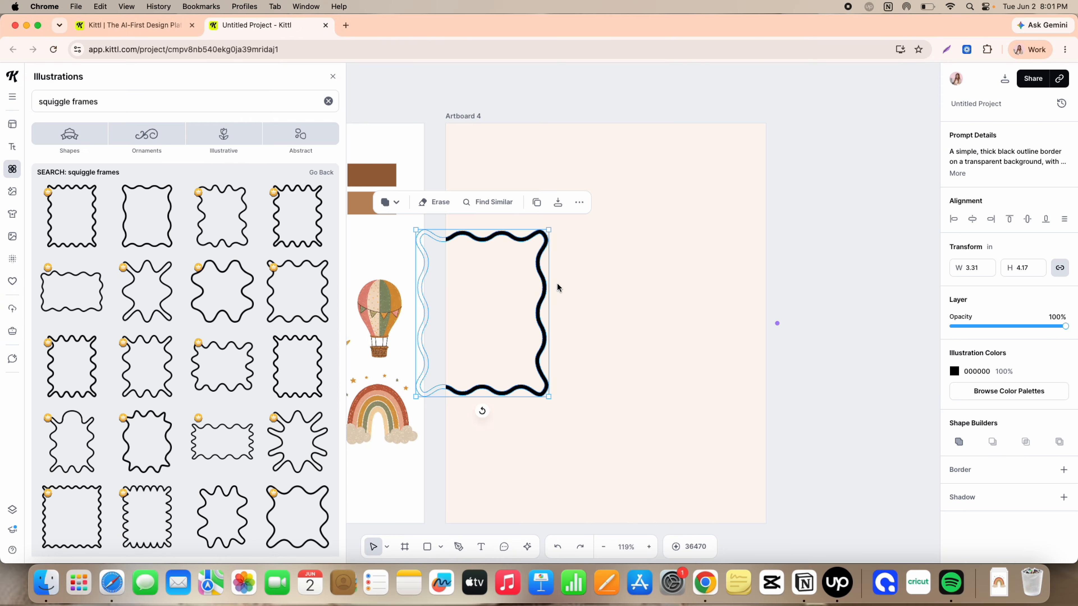
# Enlarge the wavy frame to about 7.29 × 9.16 in within Artboard 4 and recolor it with the palette's olive green
pyautogui.moveTo(544, 288)
pyautogui.mouseDown()
pyautogui.moveTo(604, 191)
pyautogui.moveTo(585, 196)
pyautogui.mouseUp()
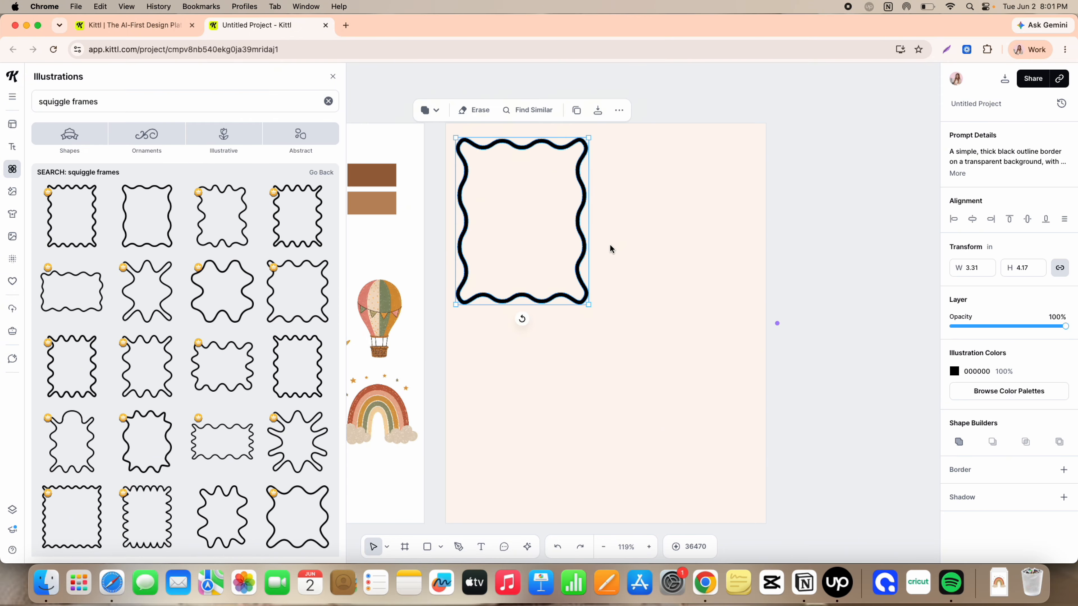
pyautogui.moveTo(592, 305)
pyautogui.mouseDown()
pyautogui.moveTo(712, 498)
pyautogui.moveTo(751, 507)
pyautogui.mouseUp()
pyautogui.click(952, 372)
pyautogui.click(917, 510)
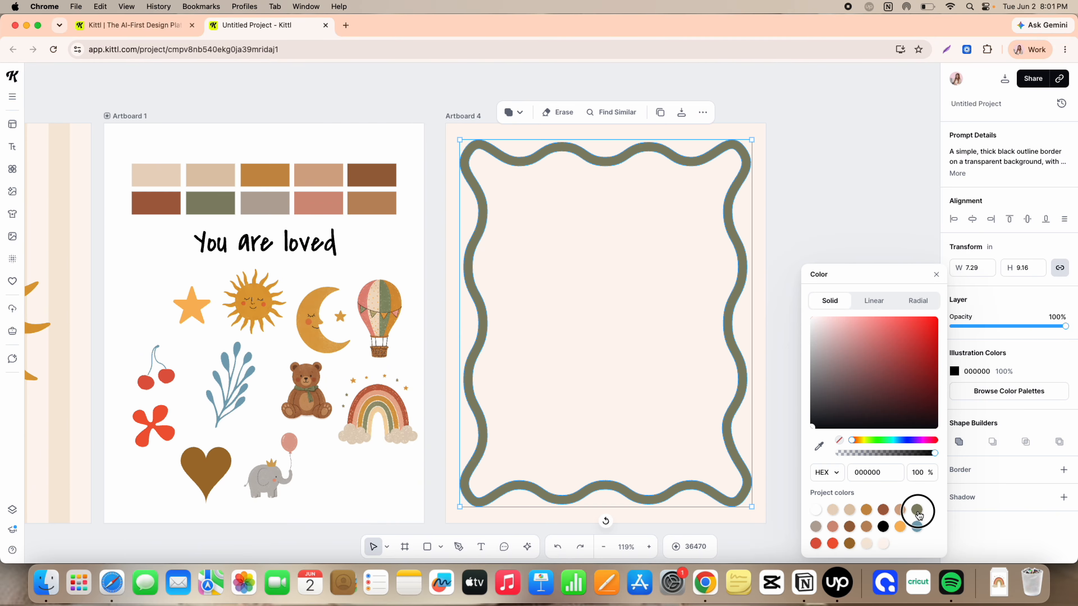
# Paste the rainbow illustration onto Artboard 4 and center it inside the wavy frame at about 5.43 × 5.05 in
pyautogui.press('super+v')
pyautogui.moveTo(688, 440); pyautogui.dragTo(699, 471)
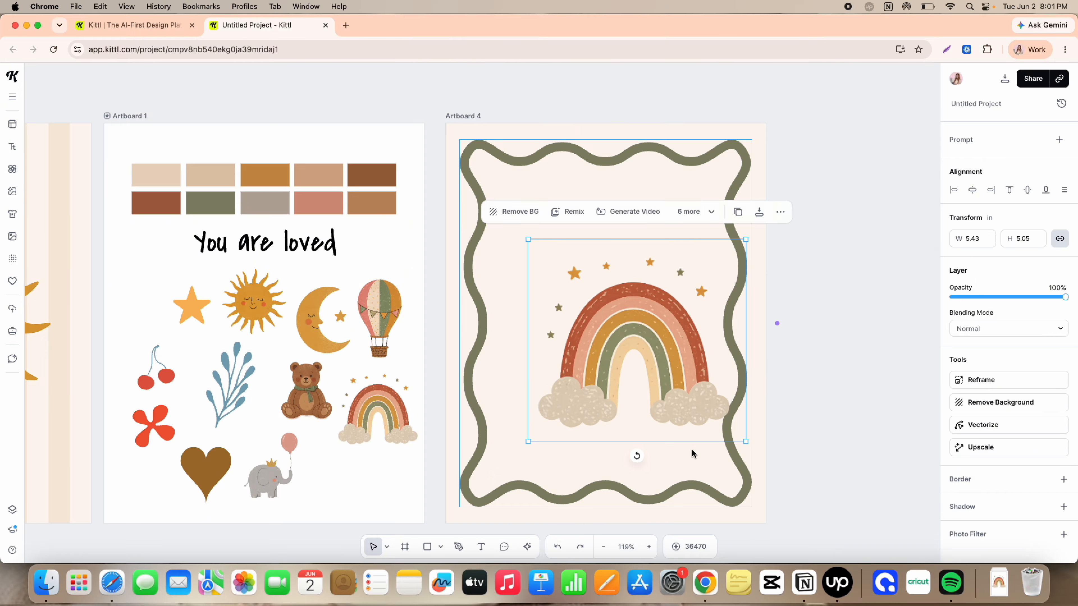
pyautogui.moveTo(637, 452); pyautogui.dragTo(630, 378)
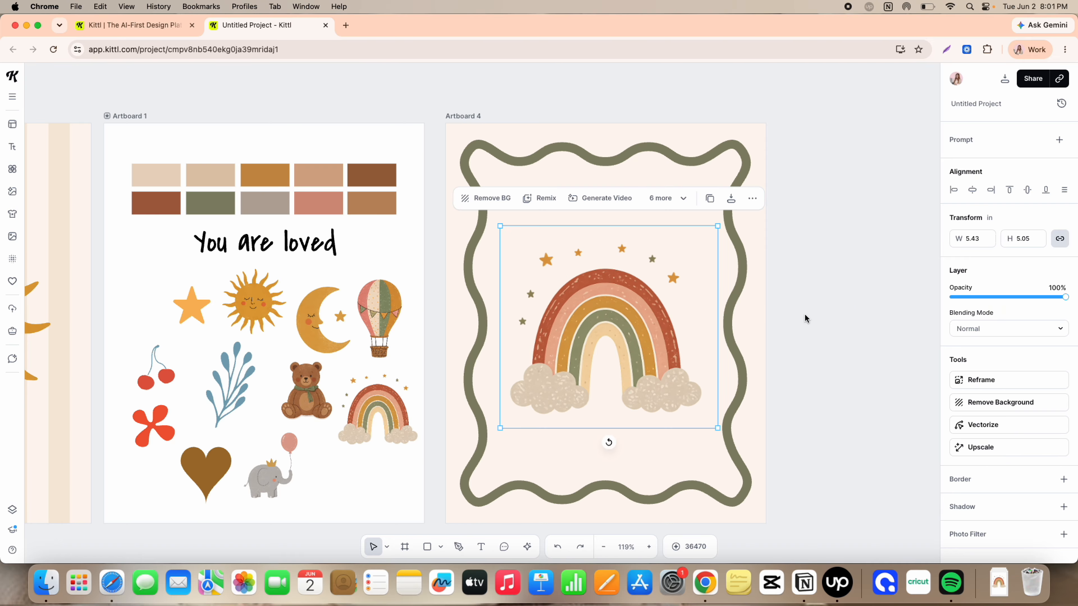
pyautogui.click(787, 312)
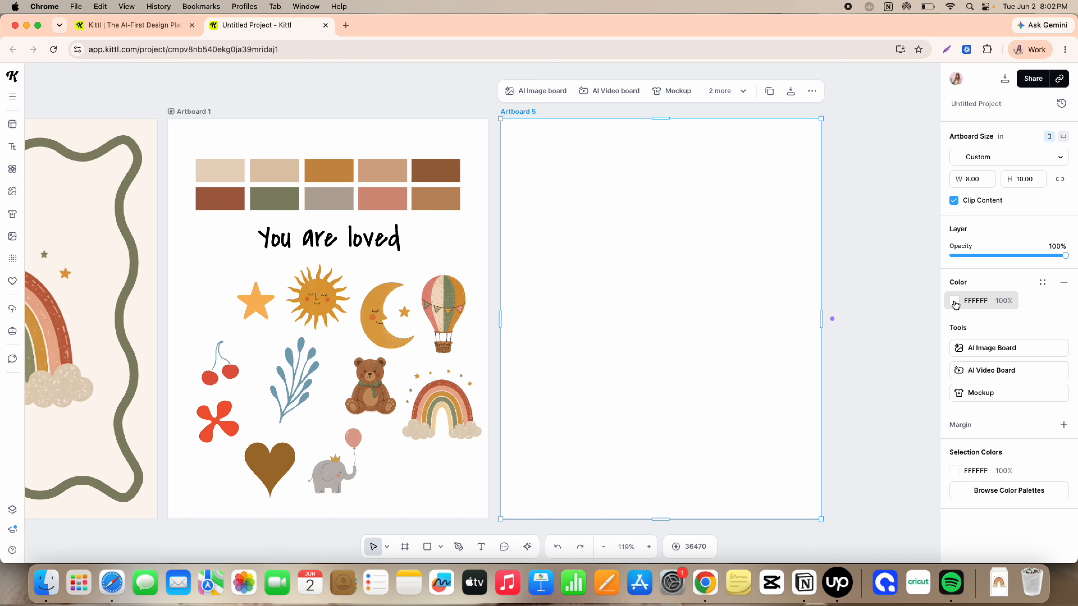
# Fill Artboard 5 with the cream FFF7F1 sampled from Artboard 4's background
pyautogui.click(954, 302)
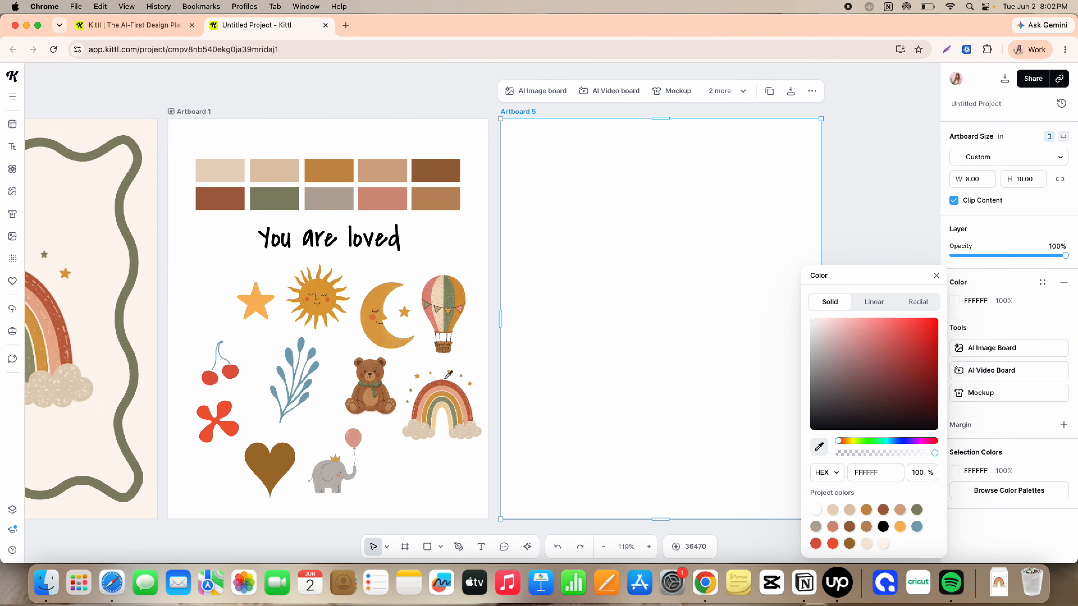
pyautogui.click(140, 320)
pyautogui.click(664, 257)
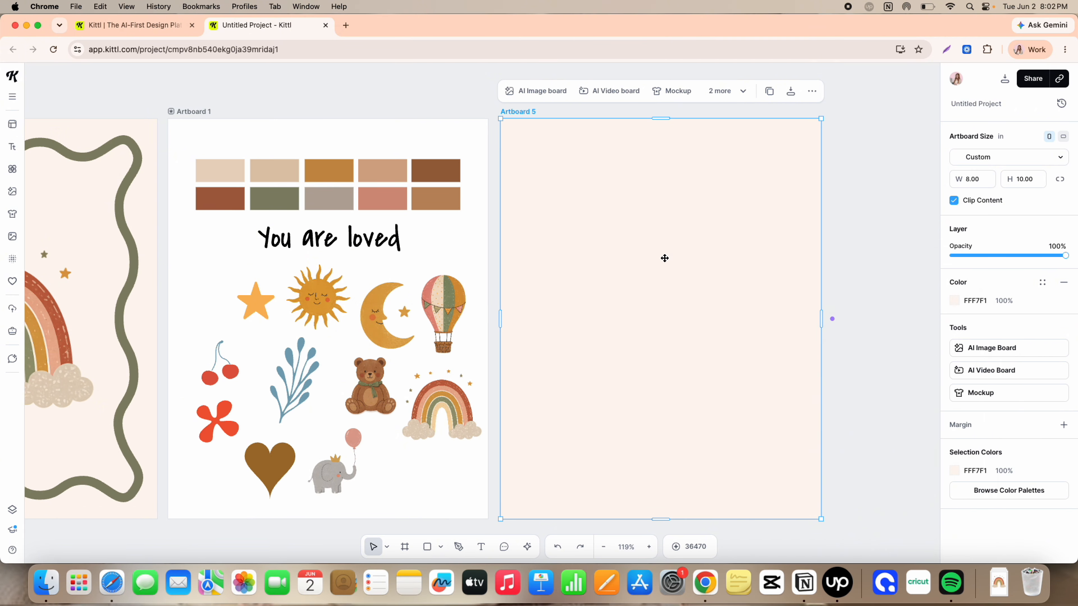
# Browse the illustration library's "frames" designs for a border that suits Artboard 5
pyautogui.click(11, 169)
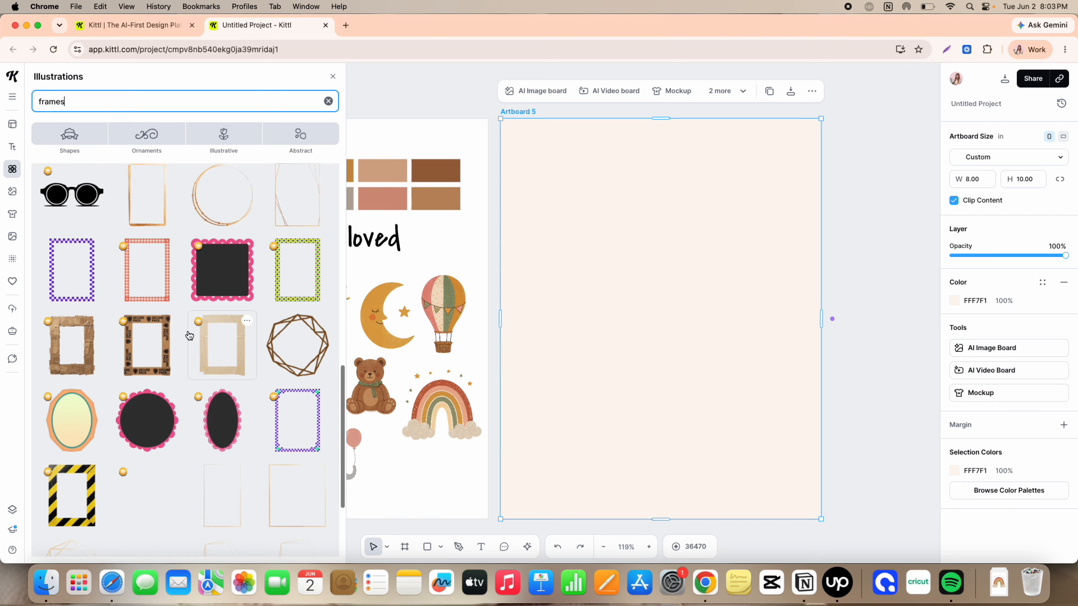
pyautogui.scroll(-1, 189, 335)
pyautogui.scroll(-6, 189, 335)
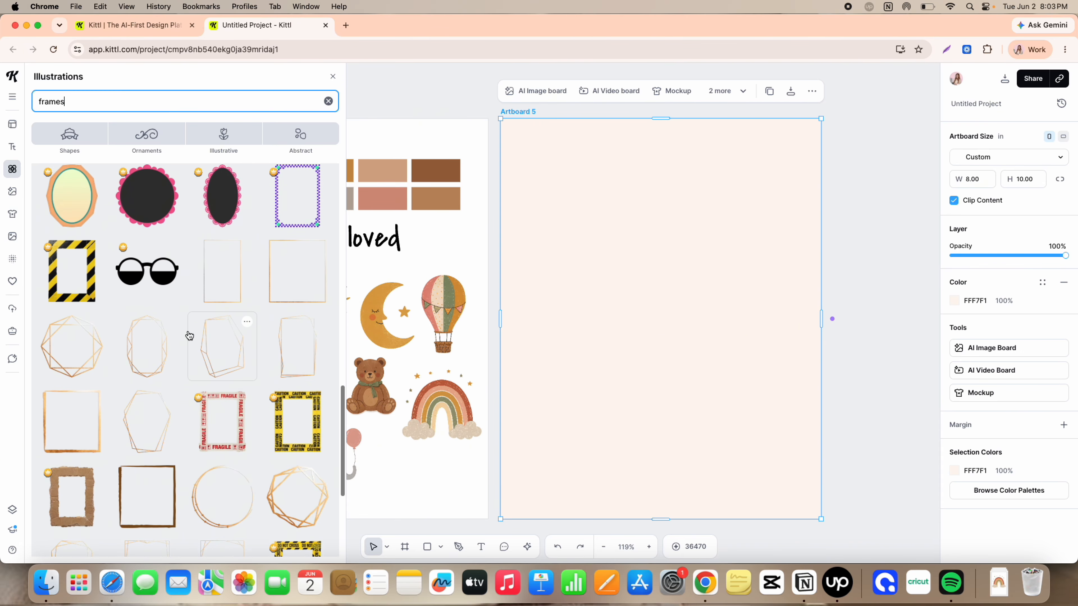
pyautogui.scroll(-6, 189, 336)
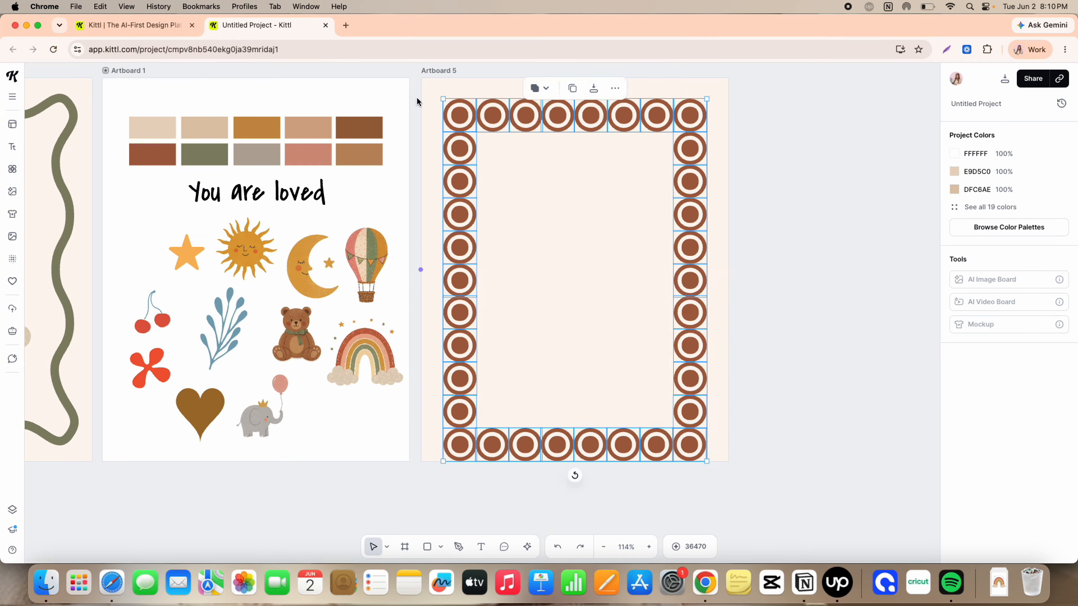
# Delete the right-hand circles of Artboard 5's ring border and scale the remaining ones down toward the artboard's edges
pyautogui.moveTo(717, 422); pyautogui.dragTo(670, 119)
pyautogui.press('BackSpace')
pyautogui.moveTo(706, 450); pyautogui.dragTo(675, 408)
pyautogui.moveTo(690, 414); pyautogui.dragTo(457, 104)
pyautogui.moveTo(474, 414); pyautogui.dragTo(451, 441)
# Paste copies of the smaller rings to complete an evenly spaced border around all four sides of Artboard 5
pyautogui.press('super+v')
pyautogui.moveTo(556, 407); pyautogui.dragTo(556, 436)
pyautogui.press('super+v')
pyautogui.moveTo(668, 435); pyautogui.dragTo(669, 106)
pyautogui.press('super+v')
pyautogui.moveTo(450, 130); pyautogui.dragTo(705, 130)
pyautogui.click(757, 331)
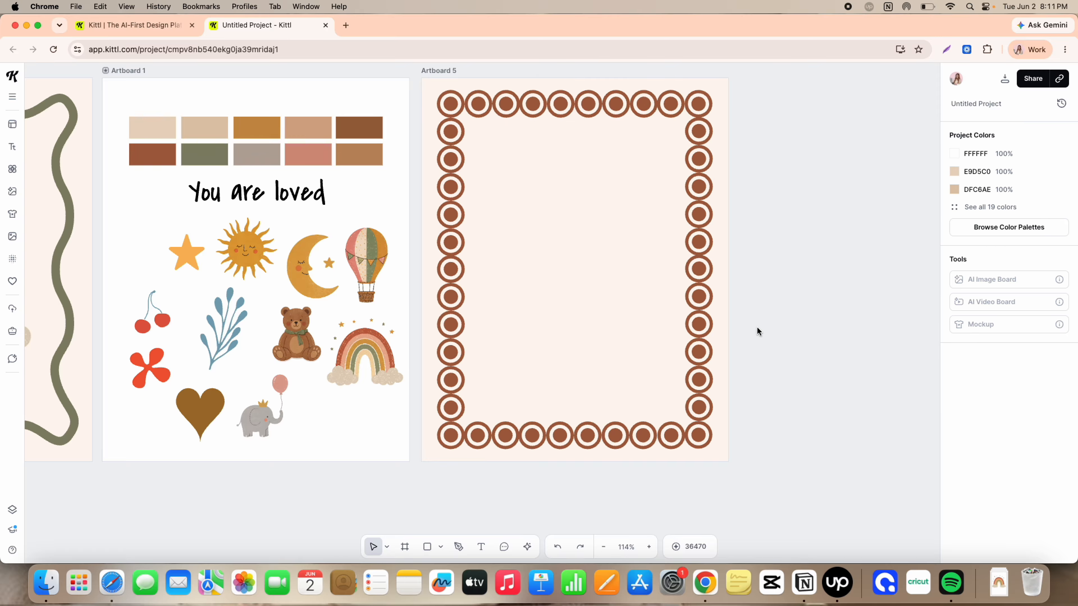
# Add a basic square shape and move it inside the ring border on Artboard 5
pyautogui.click(22, 168)
pyautogui.click(69, 301)
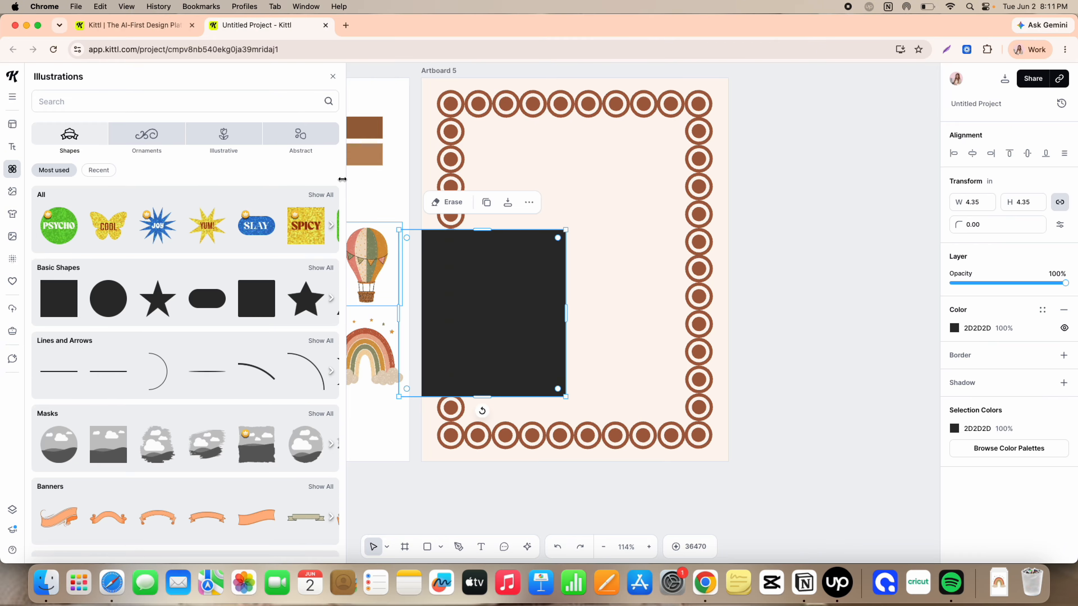
pyautogui.click(333, 77)
pyautogui.moveTo(548, 320); pyautogui.dragTo(603, 289)
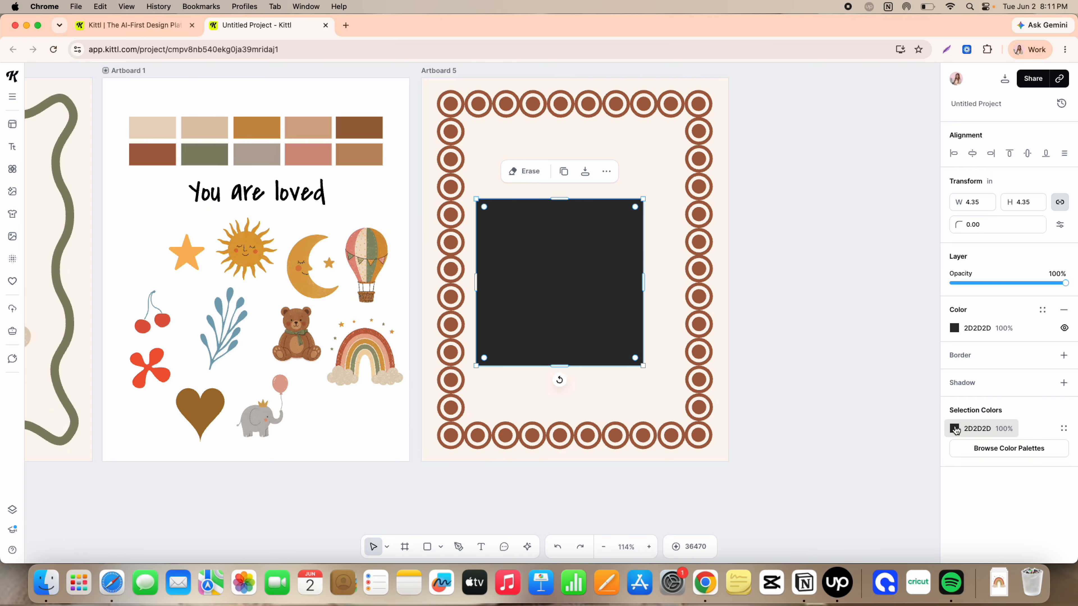
# Fill the square with the sampled background cream FFF7F1 and stretch it over the rings' inner halves to form a scalloped border
pyautogui.click(952, 326)
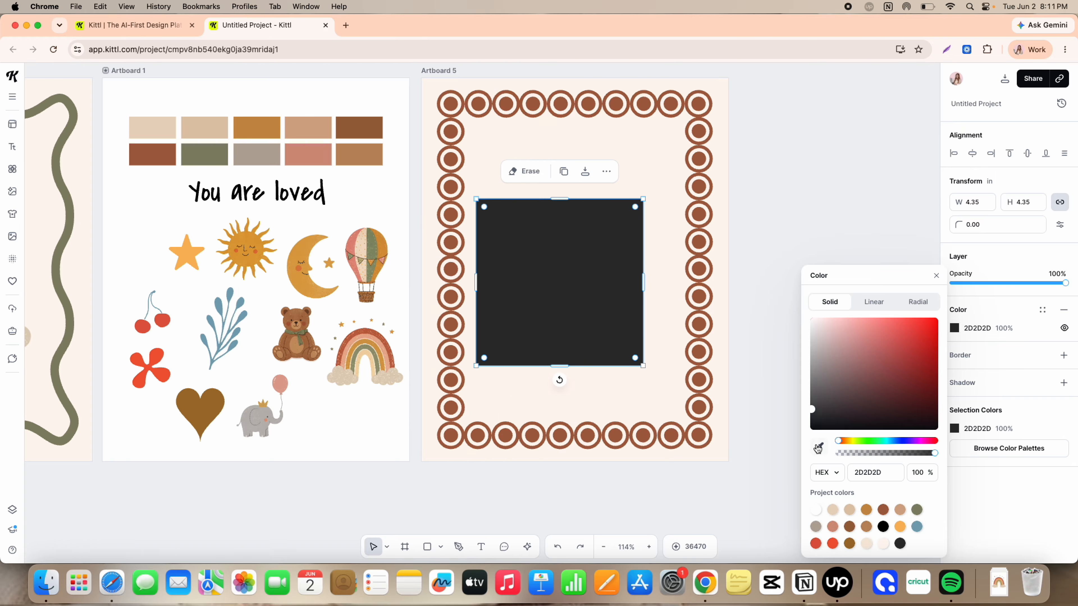
pyautogui.click(621, 391)
pyautogui.moveTo(515, 244); pyautogui.dragTo(494, 151)
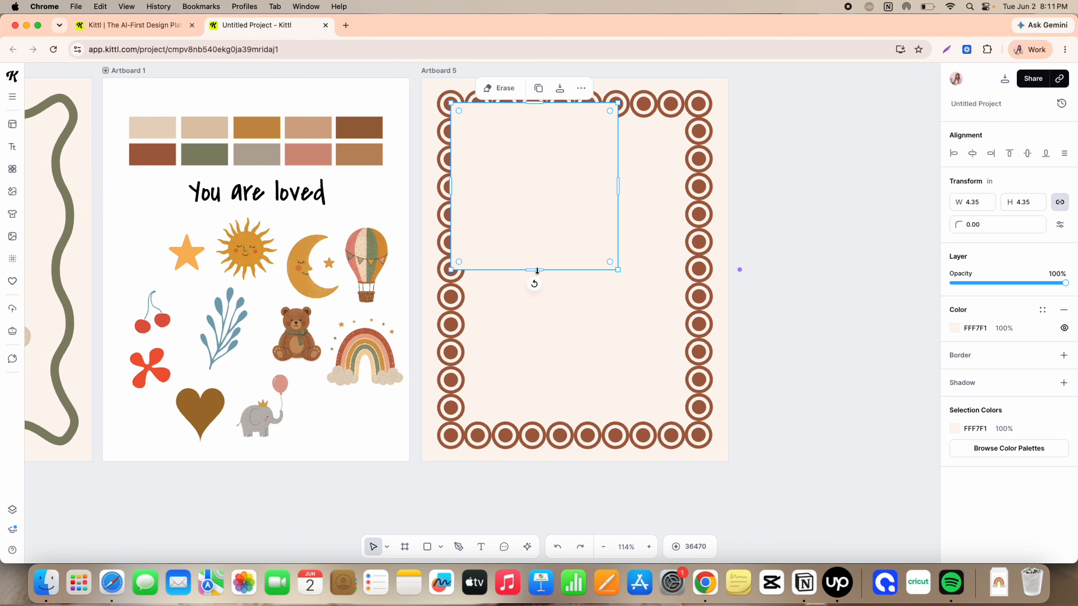
pyautogui.moveTo(537, 270); pyautogui.dragTo(536, 434)
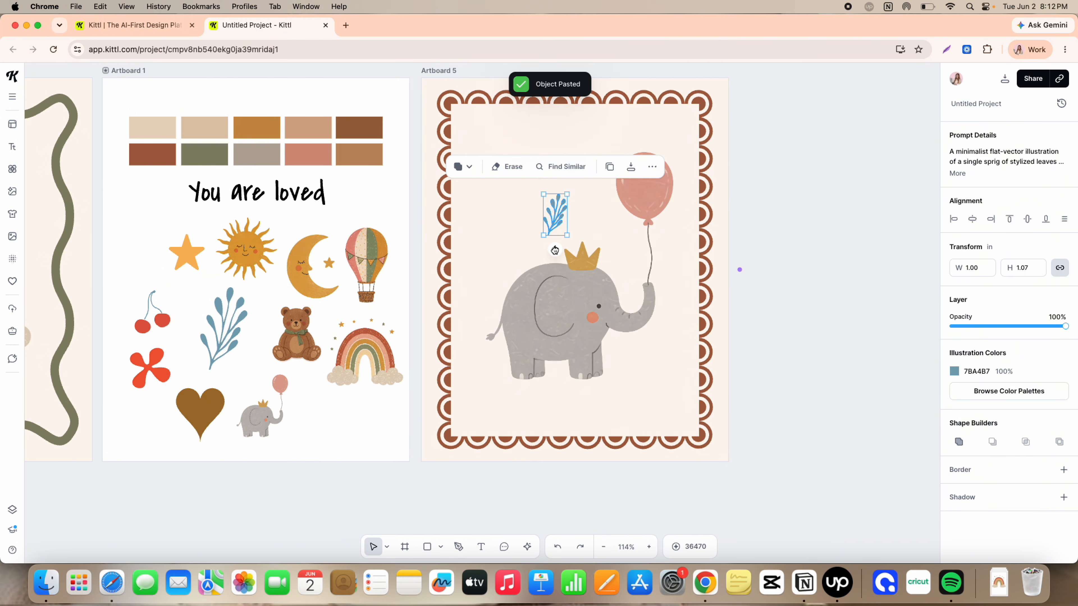
# Decorate the elephant print on Artboard 5 with tilted leaf sprigs in 86866B at its feet and a star above its back
pyautogui.moveTo(556, 251); pyautogui.dragTo(564, 246)
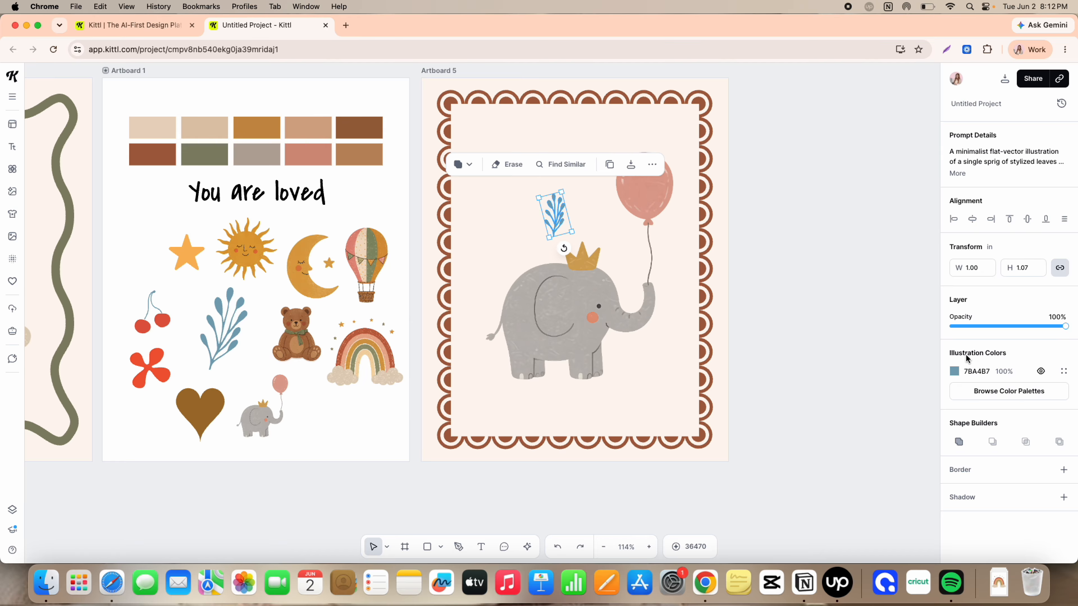
pyautogui.click(953, 371)
pyautogui.click(916, 510)
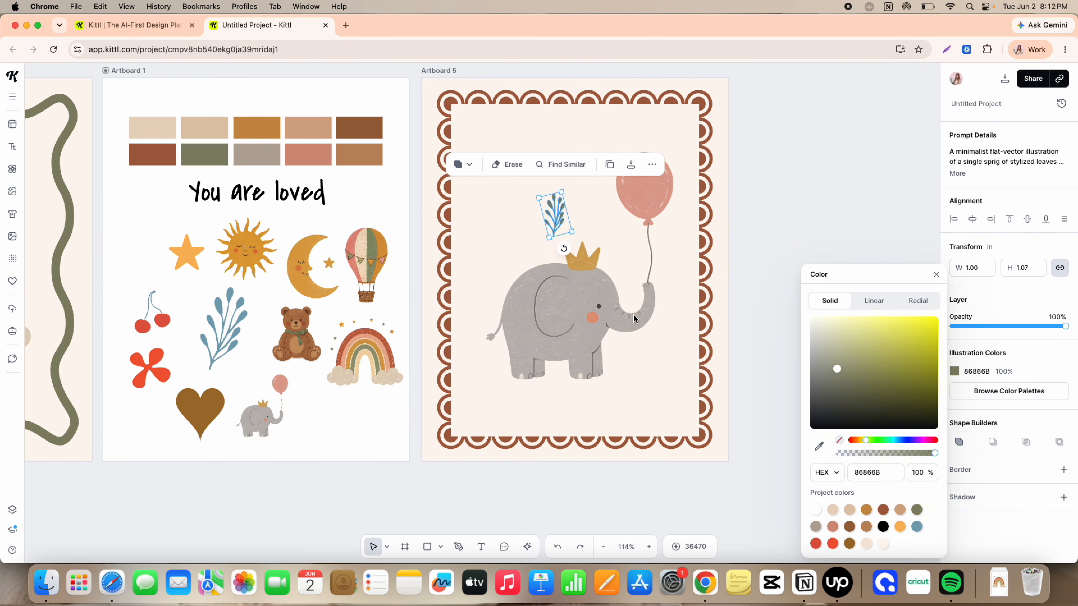
pyautogui.moveTo(563, 219); pyautogui.dragTo(659, 386)
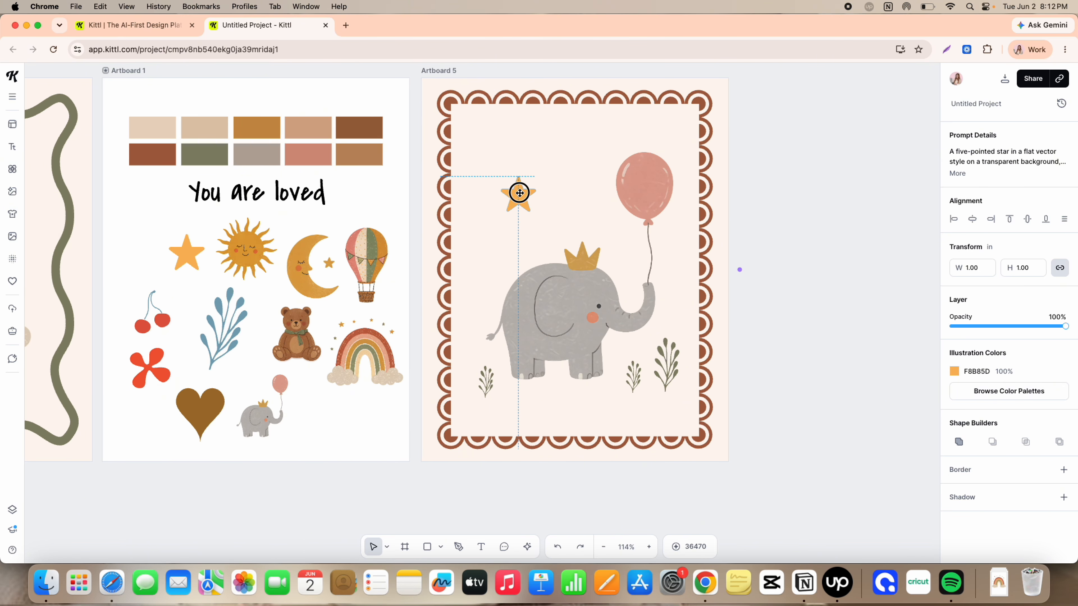
pyautogui.moveTo(513, 193); pyautogui.dragTo(518, 194)
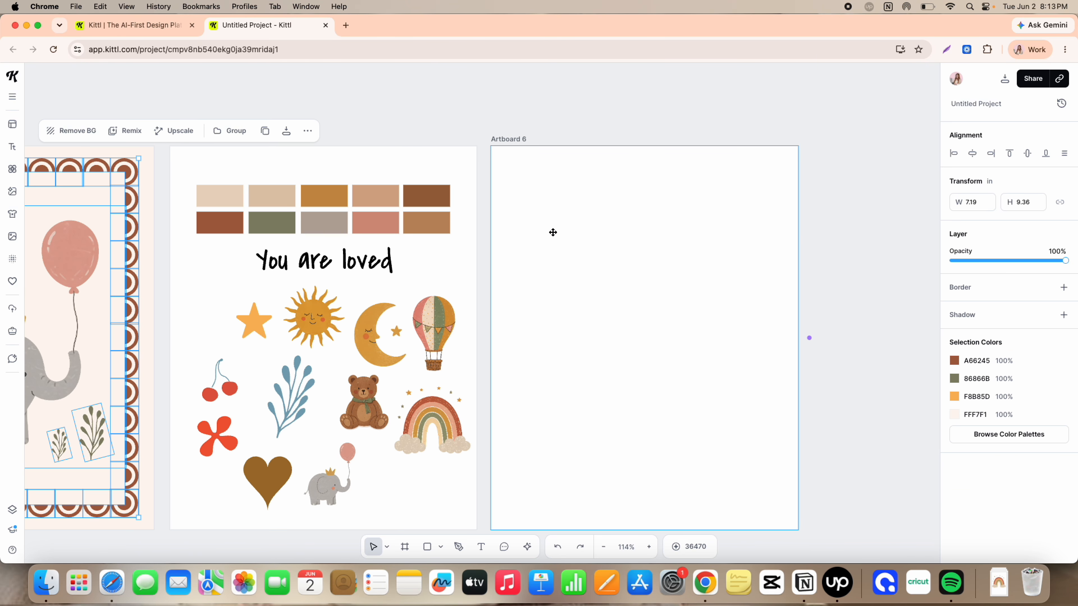
# Copy Artboard 5's scalloped border onto Artboard 6 and give the artboard the same cream background
pyautogui.click(553, 232)
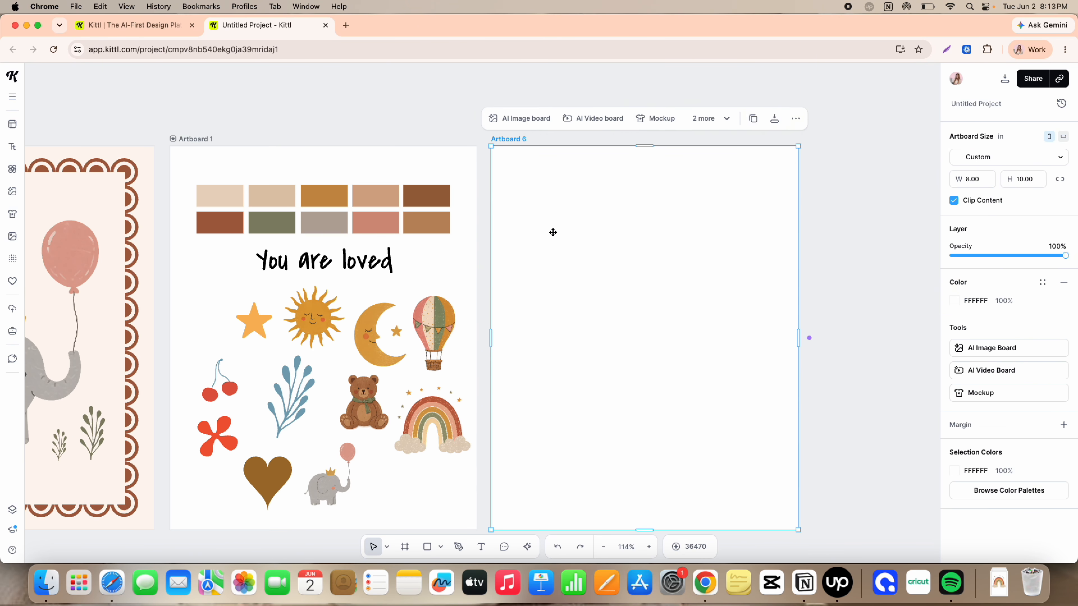
pyautogui.scroll(-2, 553, 232)
pyautogui.scroll(2, 553, 232)
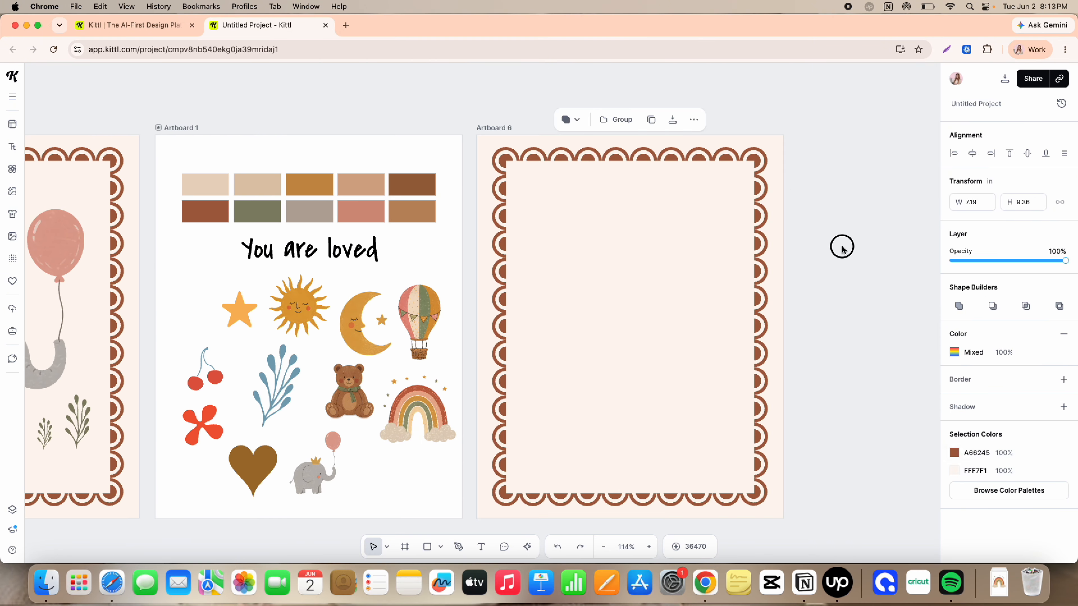
pyautogui.click(841, 246)
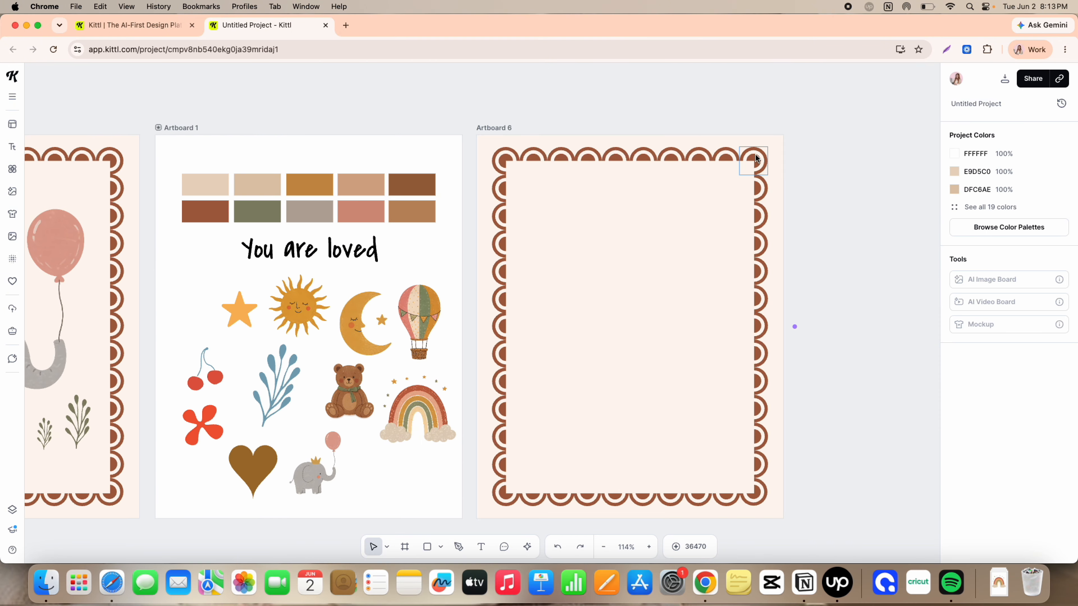
# Recolor the upper-right corner scallop and the one below it on Artboard 6 to olive green 86866B
pyautogui.click(757, 159)
pyautogui.click(954, 452)
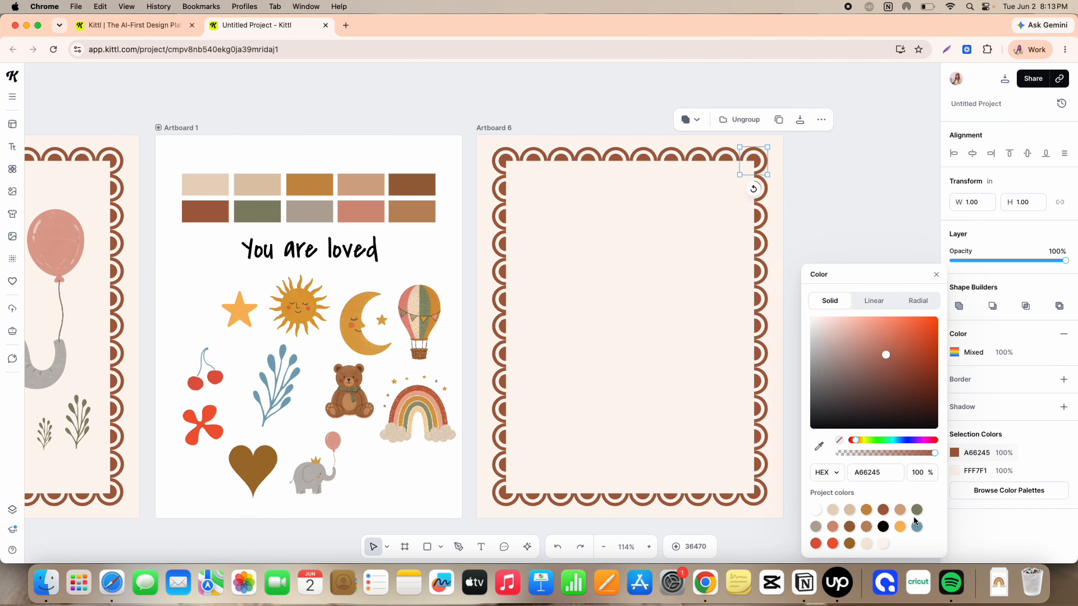
pyautogui.click(762, 188)
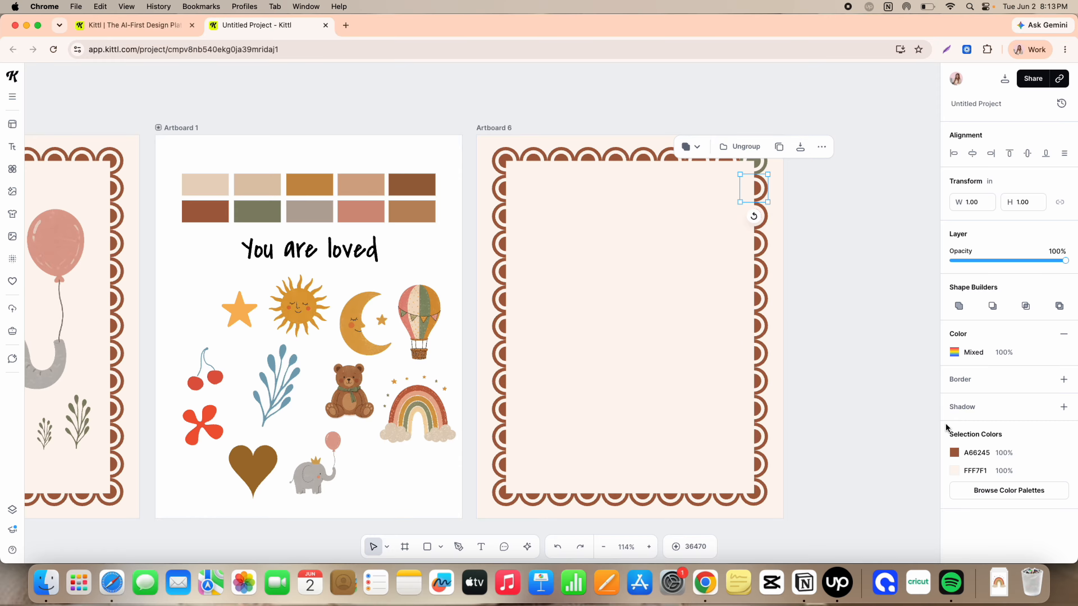
pyautogui.click(950, 453)
pyautogui.click(917, 511)
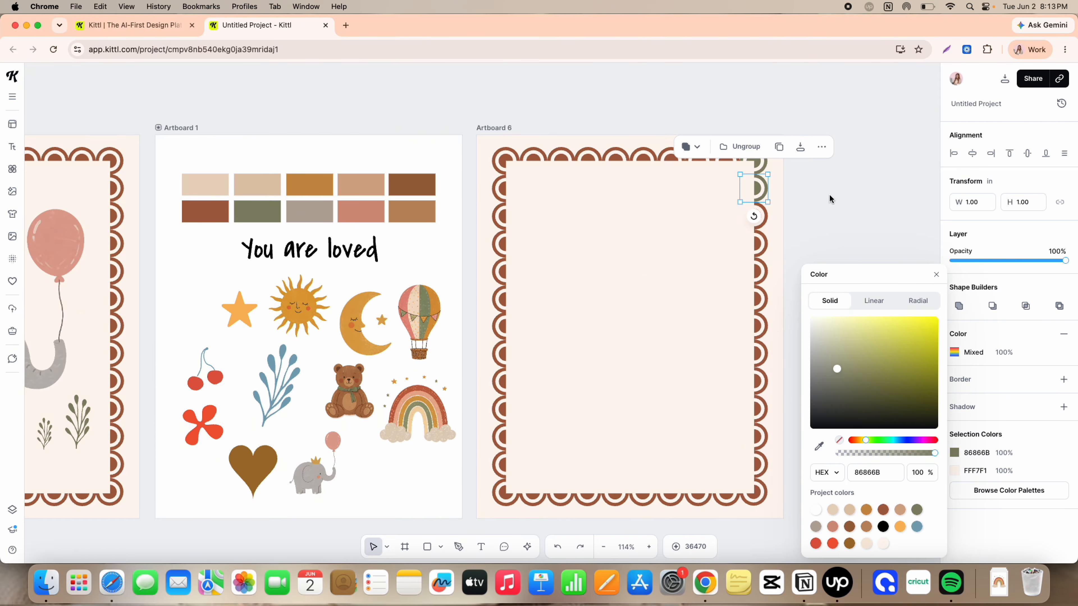
pyautogui.click(830, 200)
# Select the whole scalloped border on Artboard 6 and change its remaining A66245 parts to the palette's olive green
pyautogui.scroll(1, 831, 199)
pyautogui.moveTo(796, 518); pyautogui.dragTo(478, 140)
pyautogui.click(955, 452)
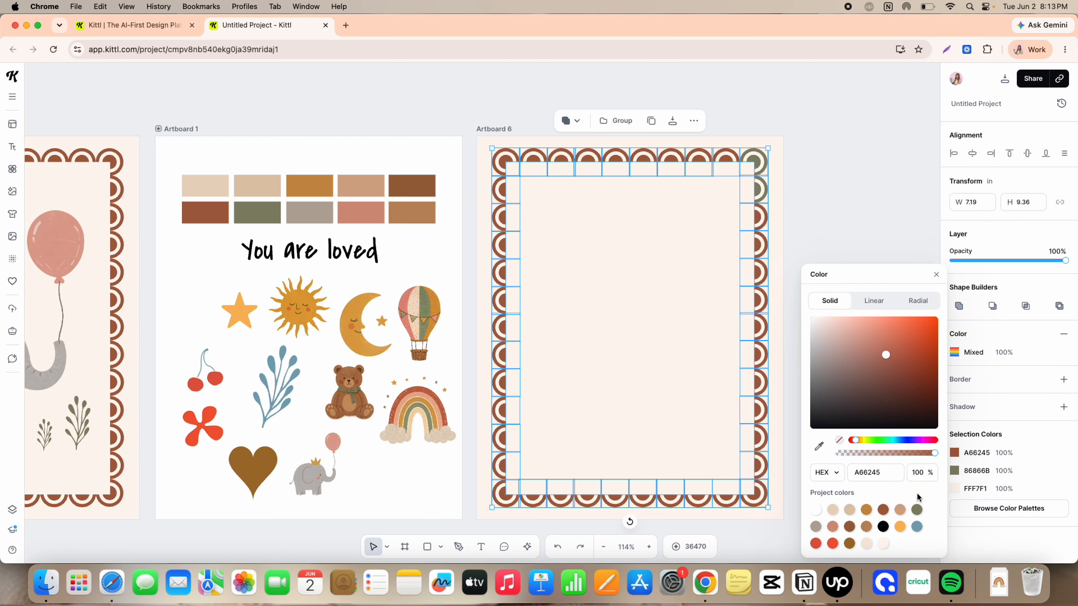
pyautogui.click(917, 509)
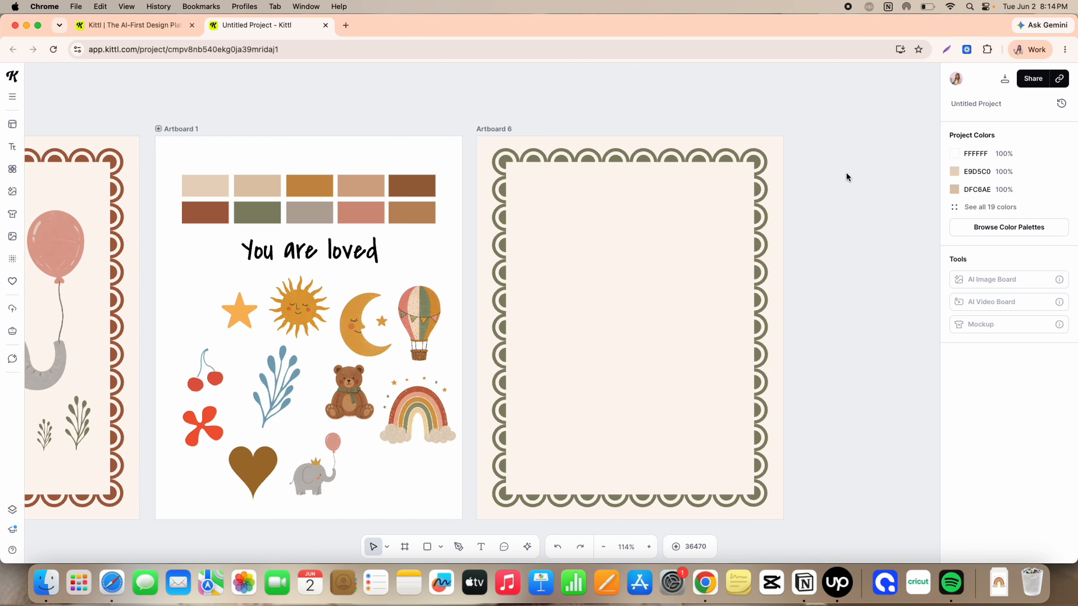
pyautogui.scroll(-1, 846, 172)
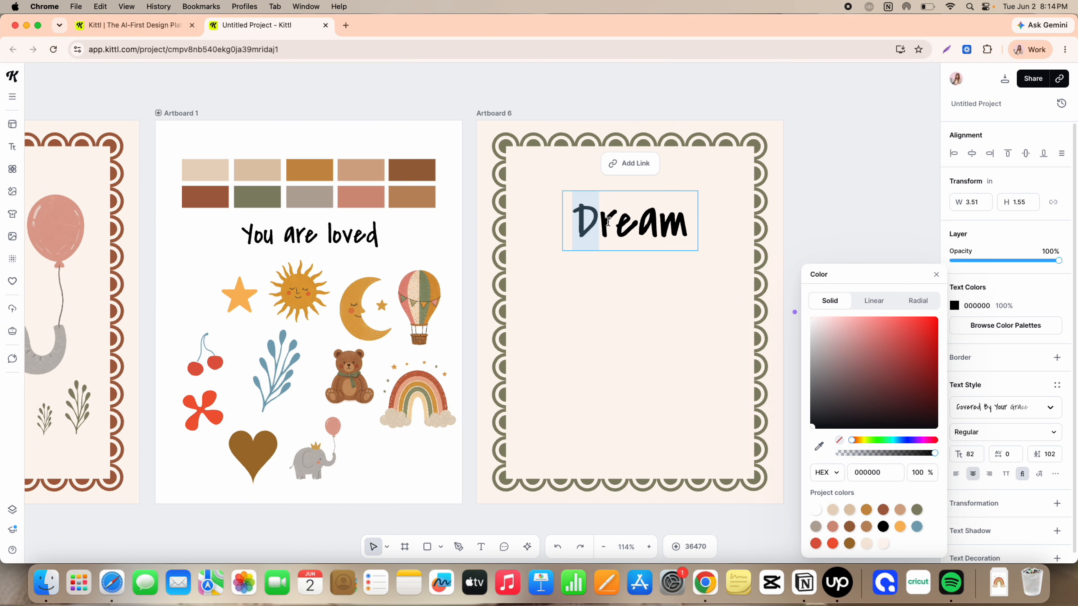
# Color the letters of "Dream" on Artboard 6 in 86866B, A66245 and D2927E, and stack matching multicolored "Big", "Little" and "One" lines beneath it
pyautogui.click(954, 309)
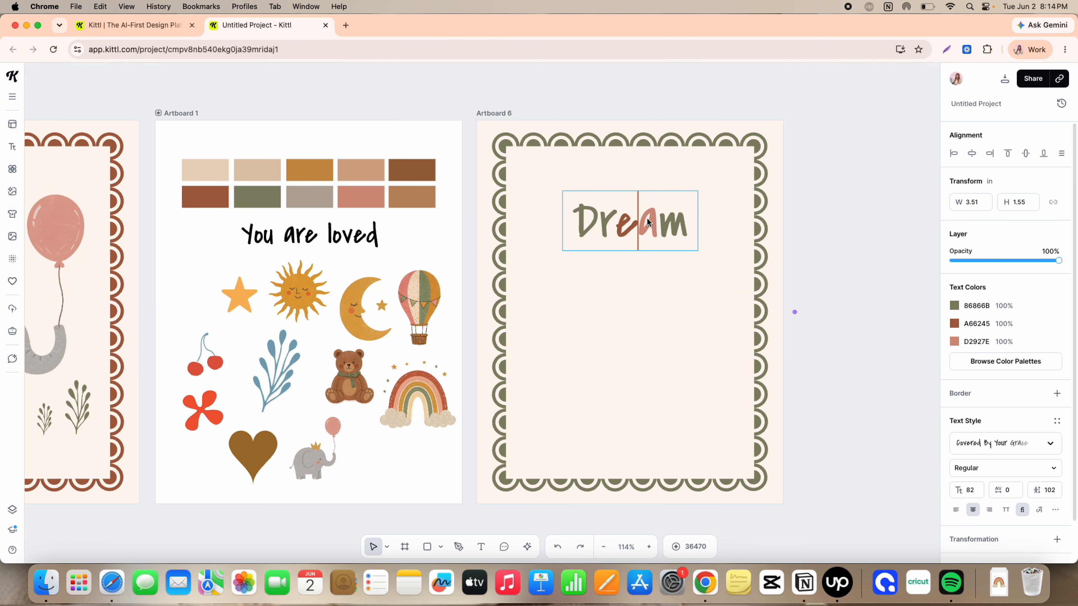
pyautogui.hotkey('ctrl', 'v')
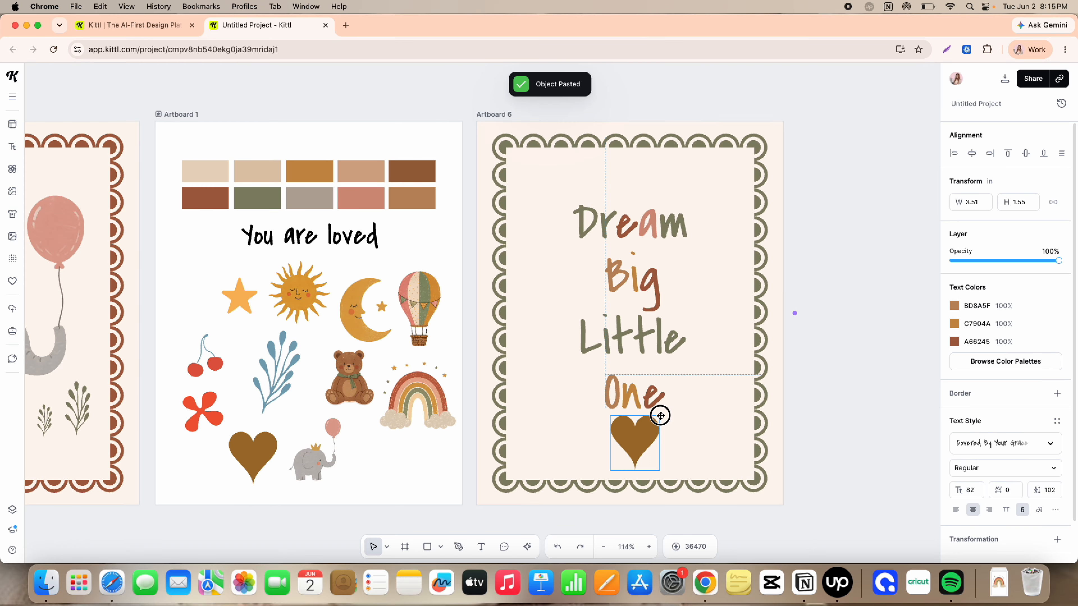
pyautogui.click(642, 433)
pyautogui.click(641, 395)
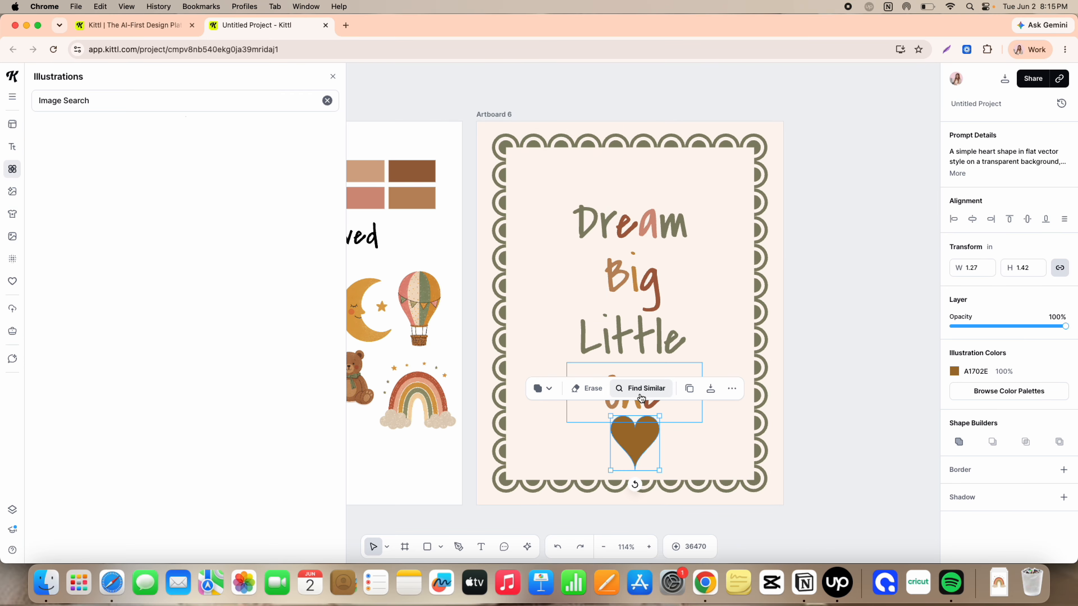
pyautogui.click(640, 409)
pyautogui.click(332, 77)
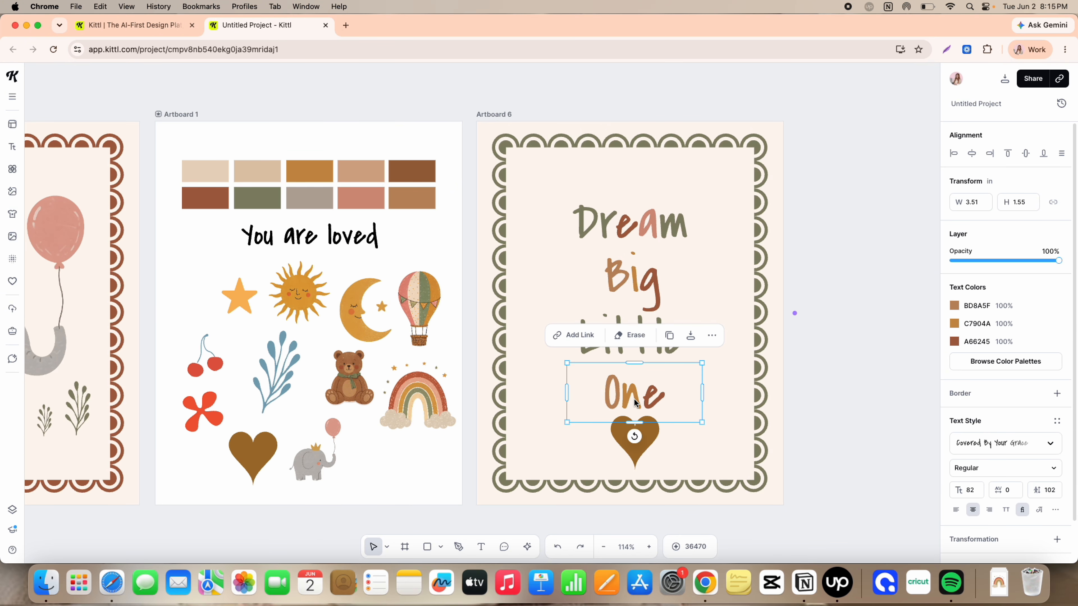
pyautogui.moveTo(636, 399); pyautogui.dragTo(635, 394)
# Replace the brown heart below "One" with a similar, wider heart from the illustration library and scale it down
pyautogui.click(641, 454)
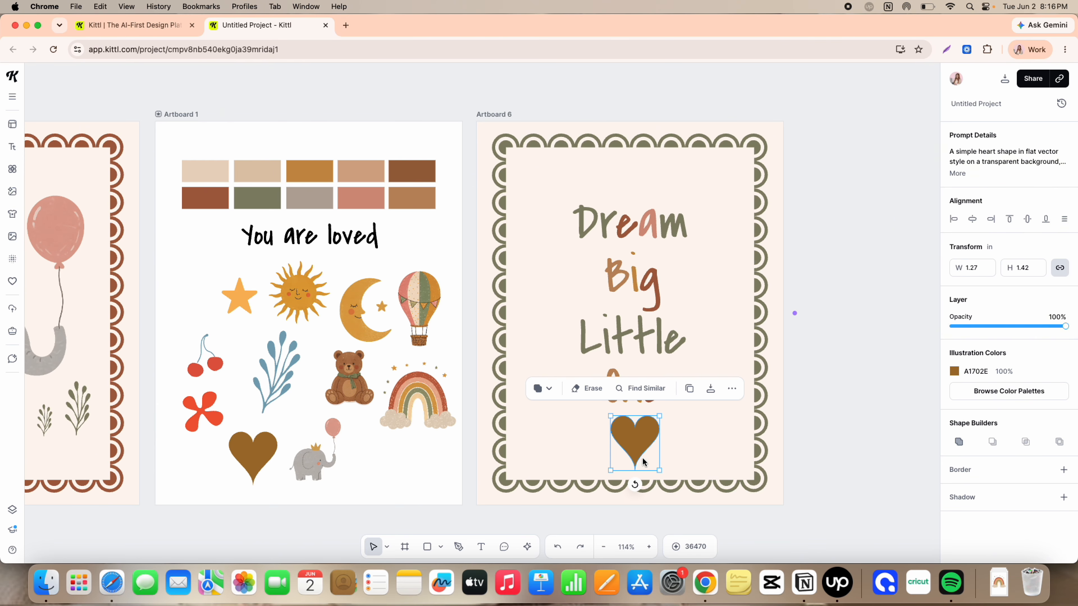
pyautogui.click(650, 387)
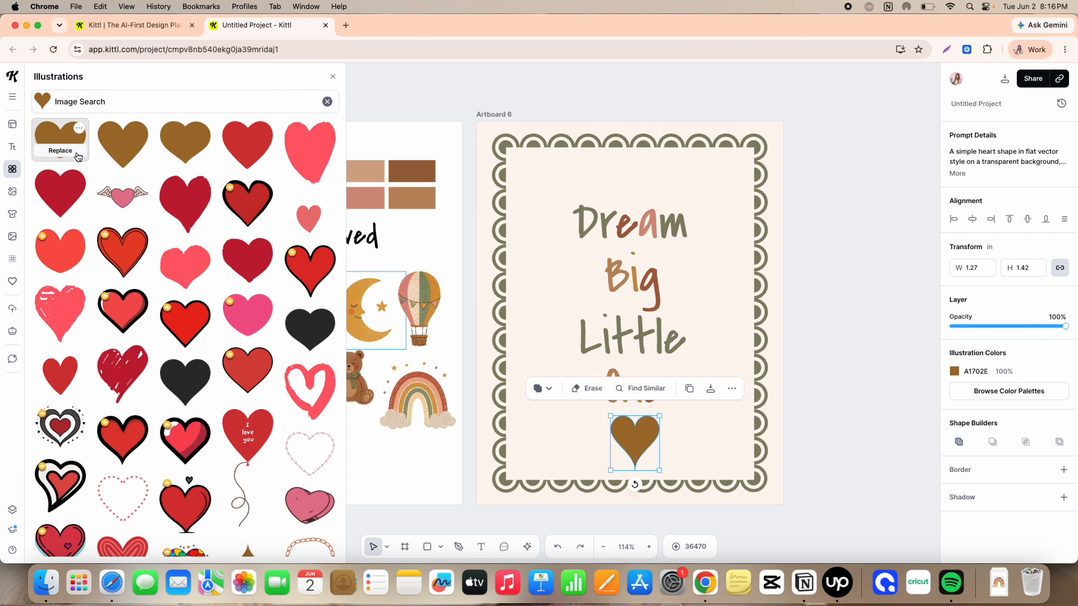
pyautogui.click(60, 151)
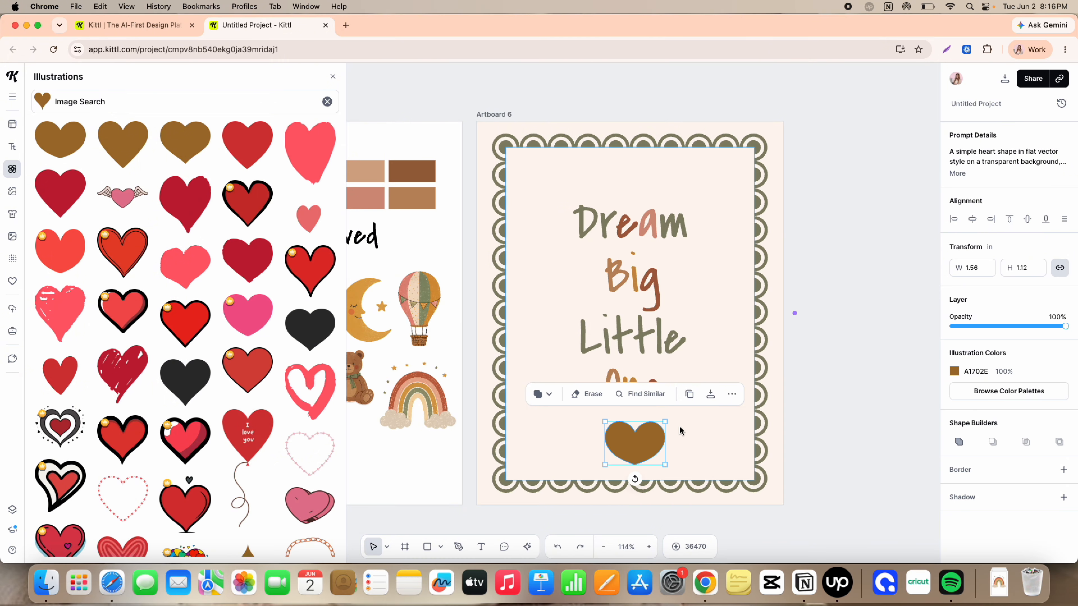
pyautogui.moveTo(666, 421); pyautogui.dragTo(641, 439)
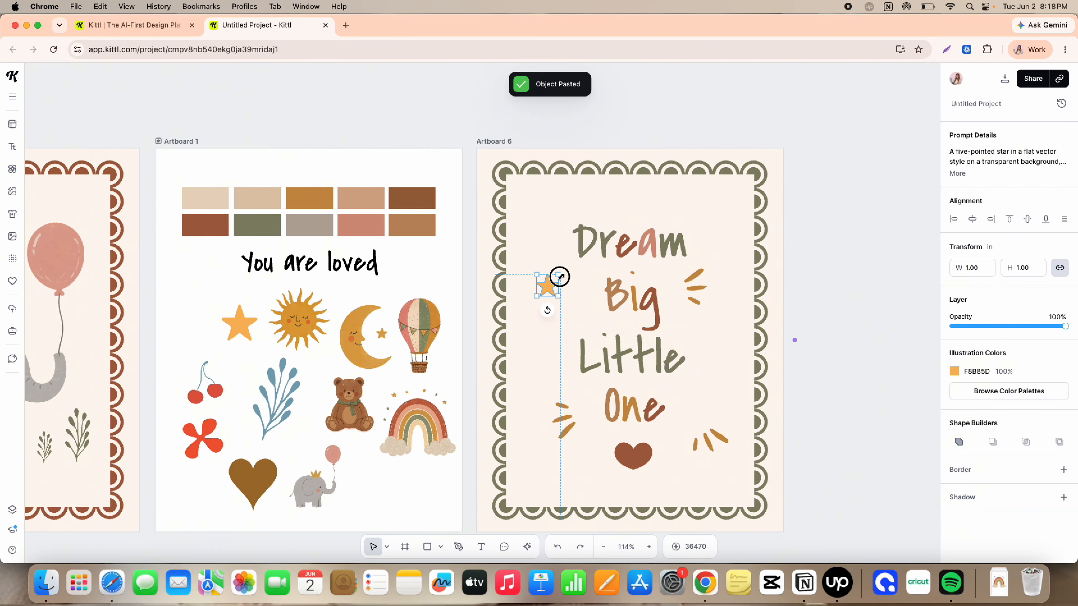
# Move the small star to the upper-left of "Dream" on Artboard 6 and open its fill color
pyautogui.click(547, 283)
pyautogui.moveTo(548, 284); pyautogui.dragTo(542, 218)
pyautogui.click(954, 372)
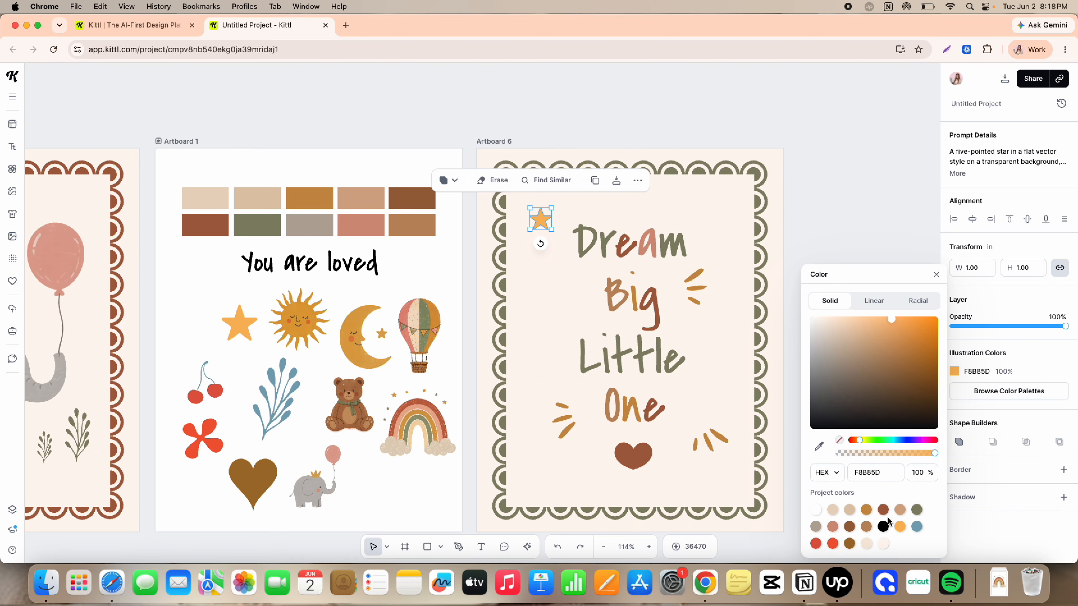
pyautogui.click(818, 209)
# Fill Artboard 7 with beige E9D5C0 and cover it with evenly spaced vertical stripes in a lighter cream
pyautogui.click(606, 341)
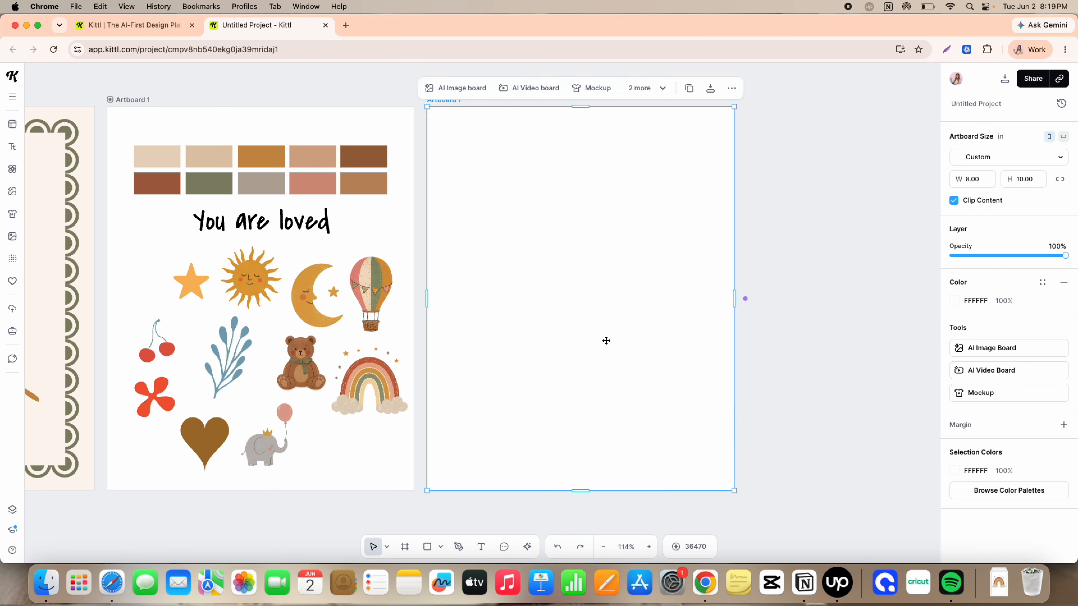
pyautogui.click(960, 301)
pyautogui.click(832, 512)
pyautogui.click(795, 347)
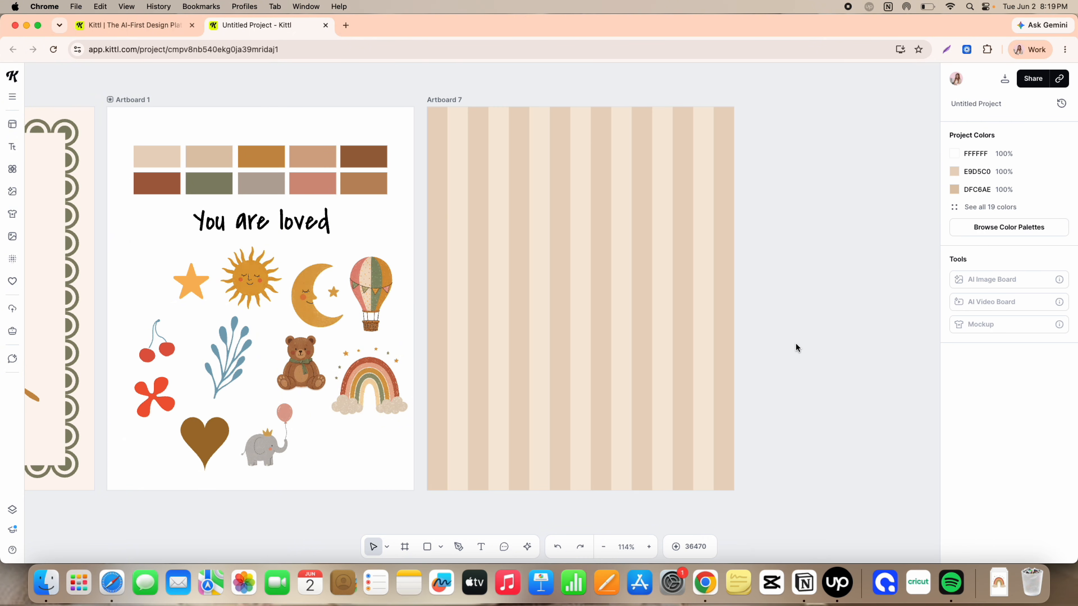
# Copy the blue leaf sprig onto Artboard 7, enlarge it to about 4.07 × 7.14 in and tilt it slightly clockwise
pyautogui.click(225, 343)
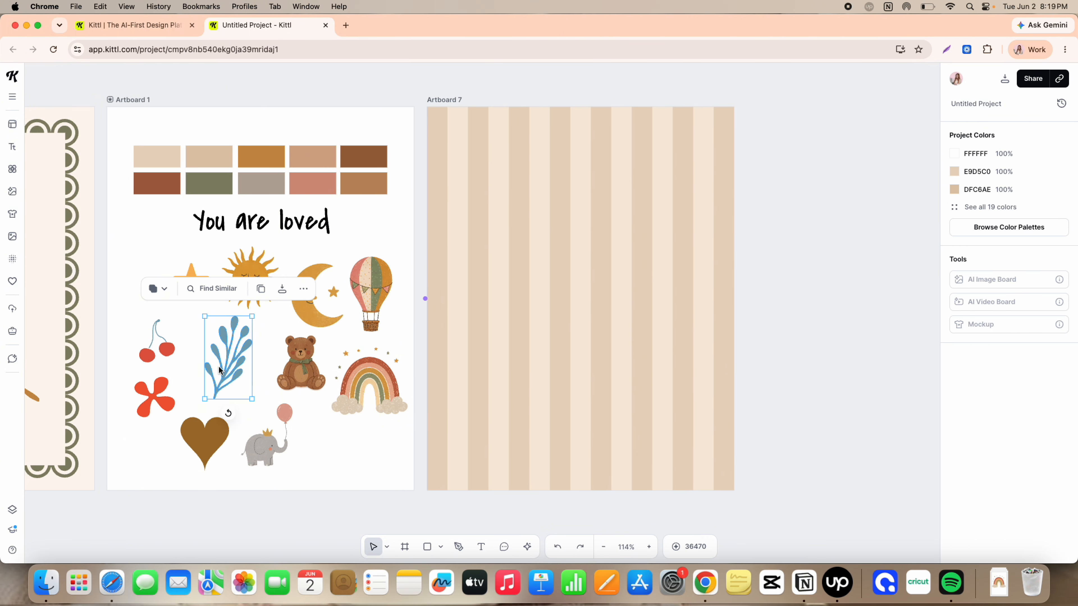
pyautogui.moveTo(237, 358); pyautogui.dragTo(453, 435)
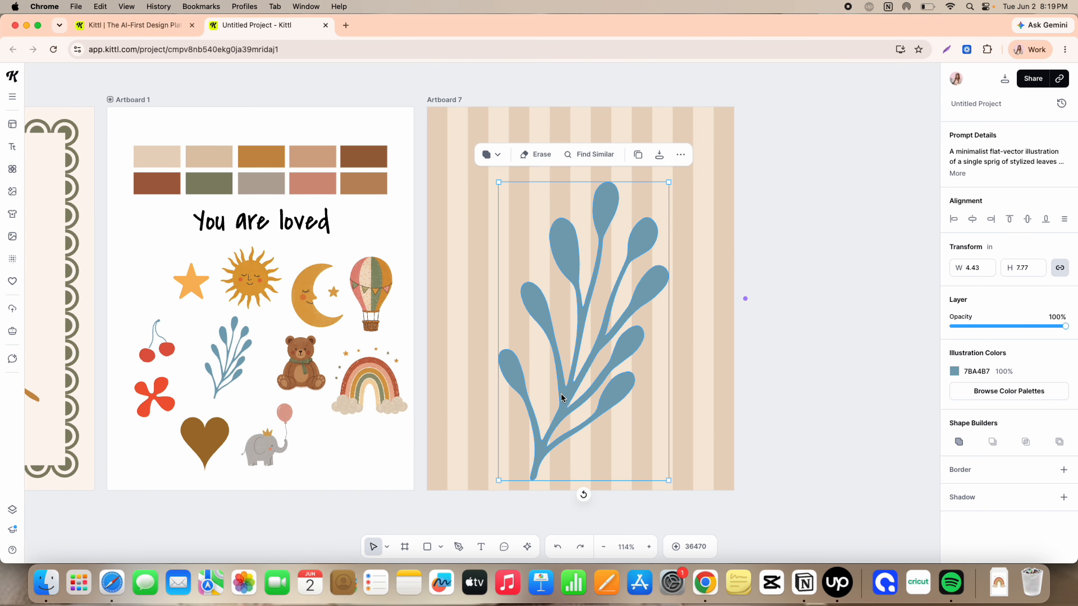
pyautogui.moveTo(565, 395); pyautogui.dragTo(561, 371)
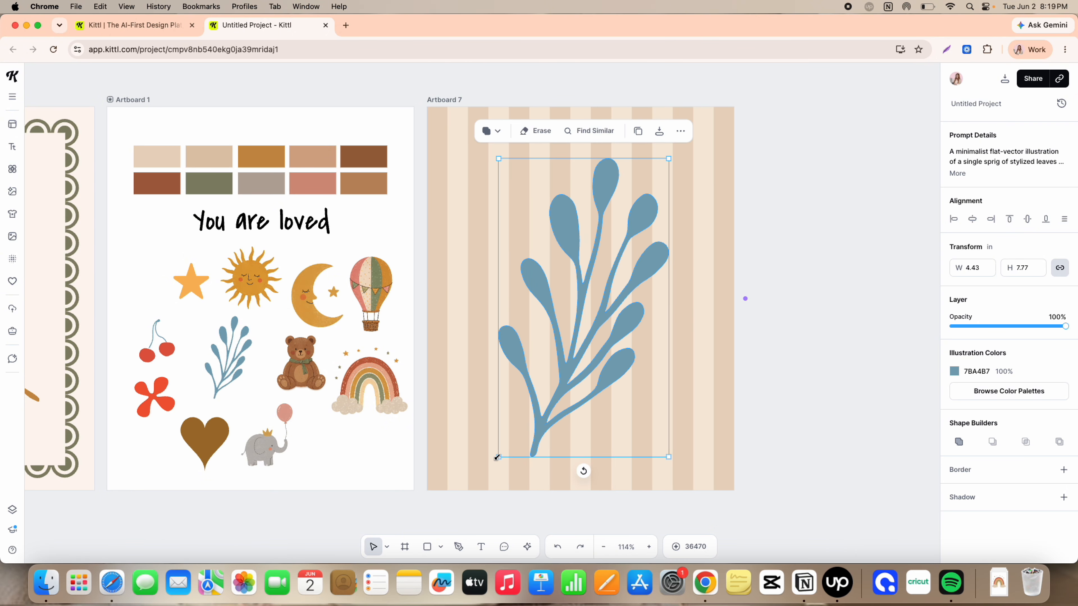
pyautogui.moveTo(497, 457); pyautogui.dragTo(513, 441)
pyautogui.moveTo(589, 446); pyautogui.dragTo(560, 444)
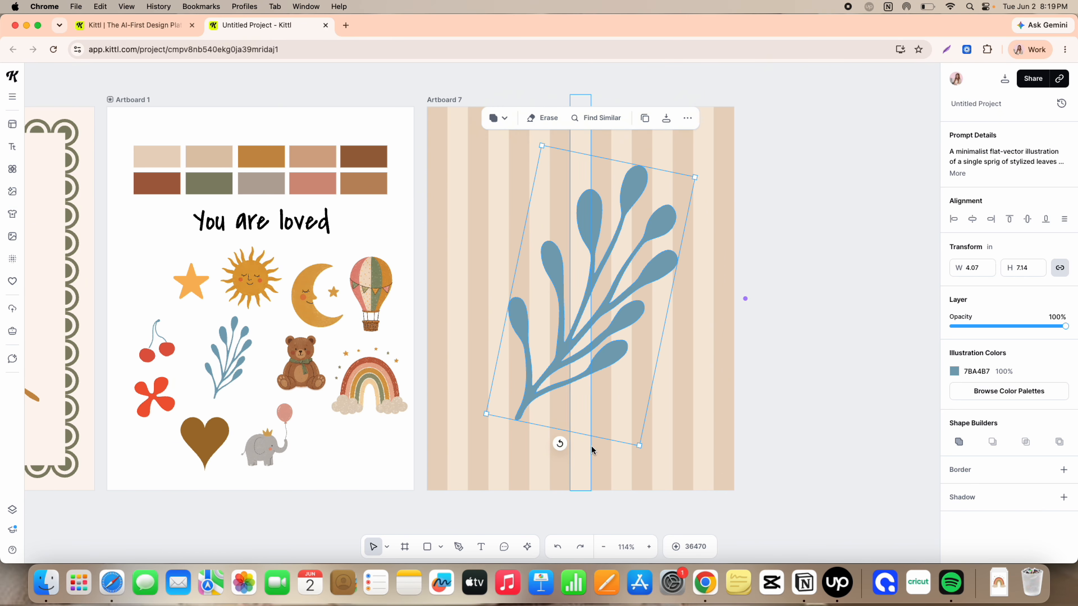
# Recolor the large leaf sprig to olive green 86866B and center it on the striped background
pyautogui.click(954, 371)
pyautogui.click(917, 512)
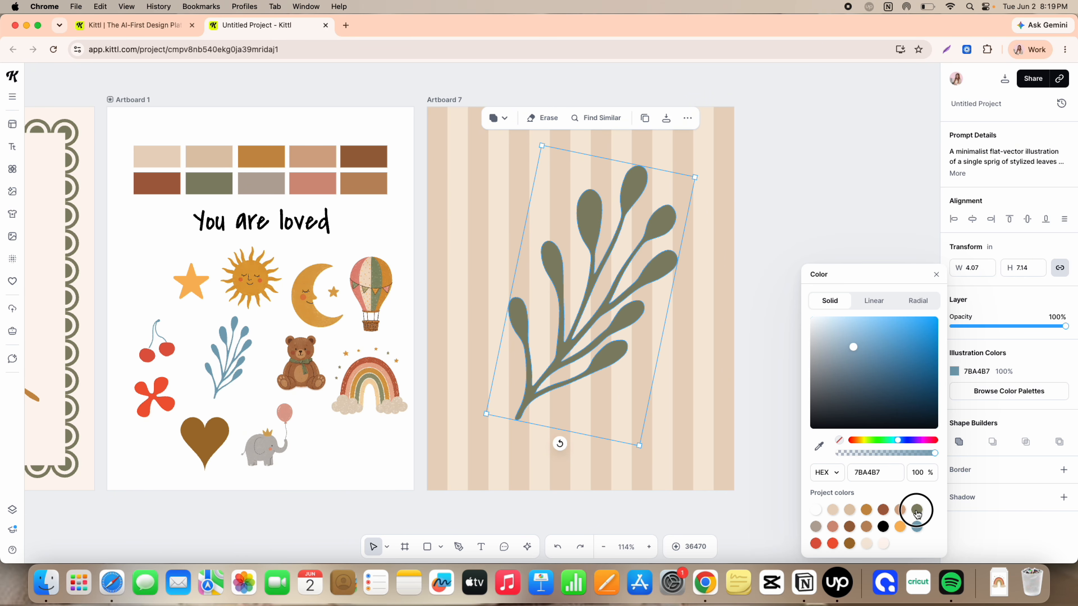
pyautogui.click(837, 248)
pyautogui.moveTo(606, 284); pyautogui.dragTo(595, 289)
pyautogui.click(825, 229)
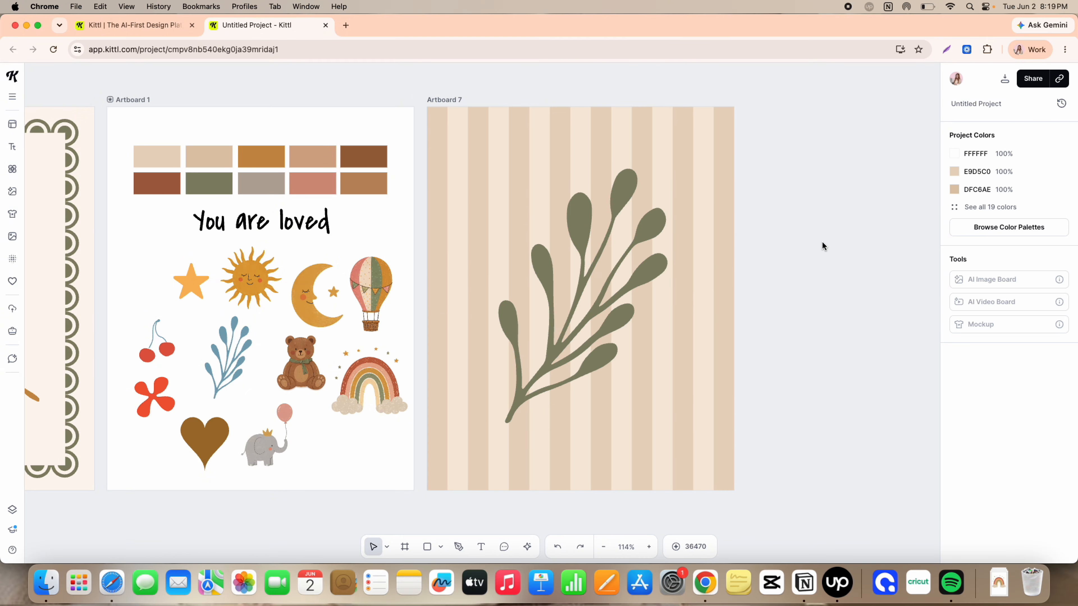
# Search the illustrations for "star" and place the four-pointed yellow starburst on Artboard 8
pyautogui.hscroll(3, 823, 247)
pyautogui.moveTo(54, 118); pyautogui.dragTo(75, 101)
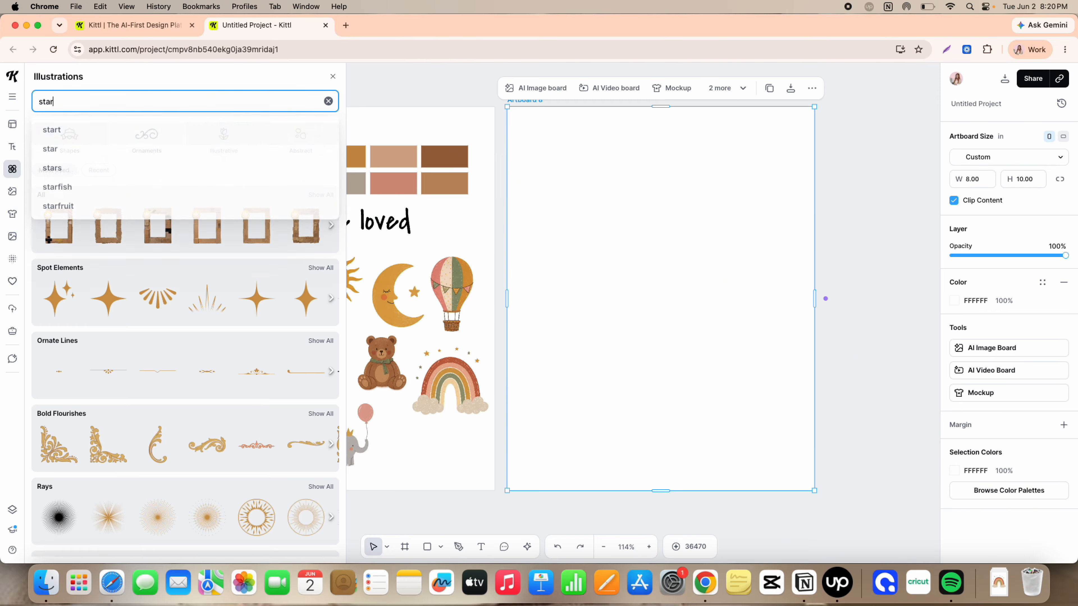
pyautogui.press('Return')
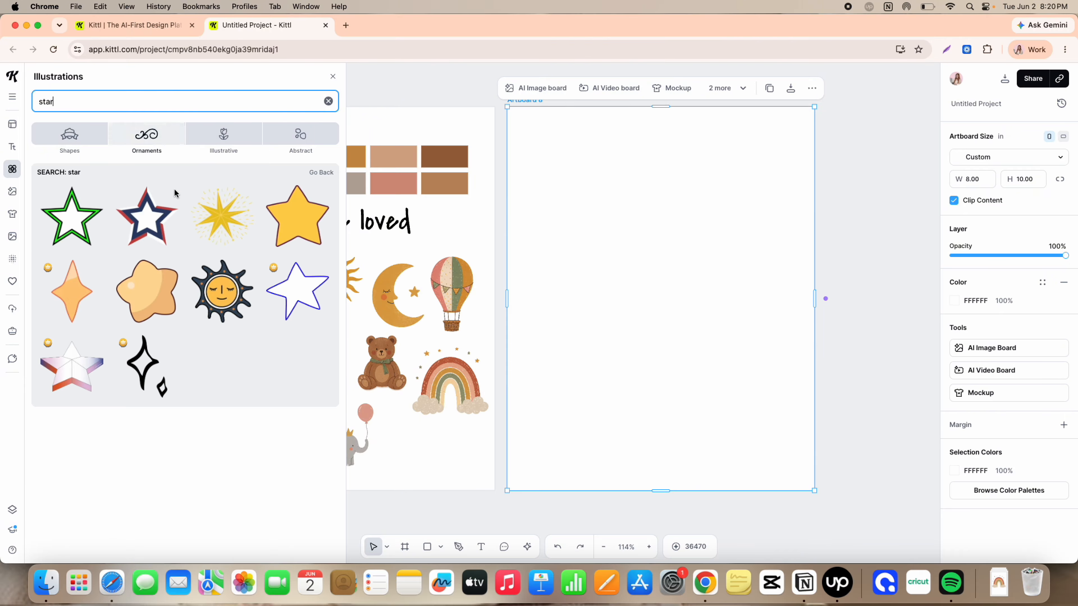
pyautogui.scroll(-10, 190, 323)
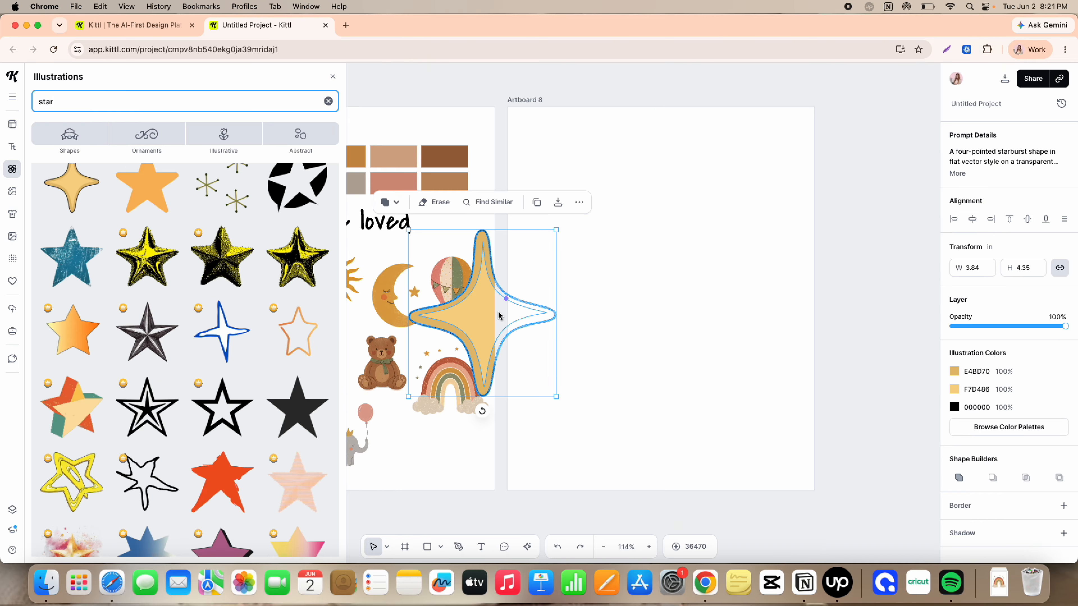
pyautogui.moveTo(522, 315); pyautogui.dragTo(742, 297)
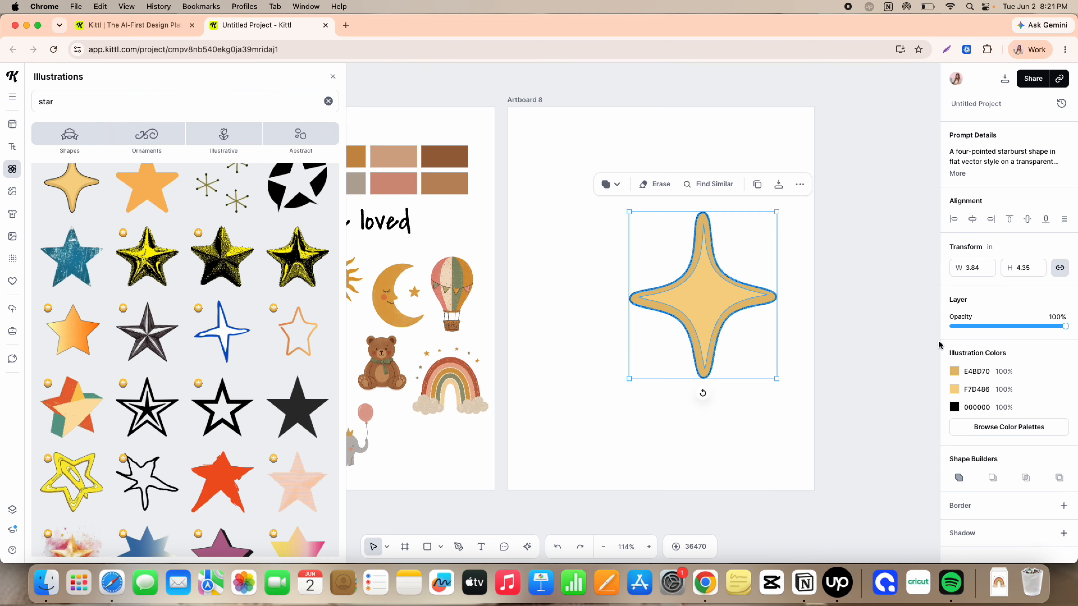
# Change all three colors of the four-pointed starburst to olive green 86866B
pyautogui.click(955, 373)
pyautogui.click(917, 509)
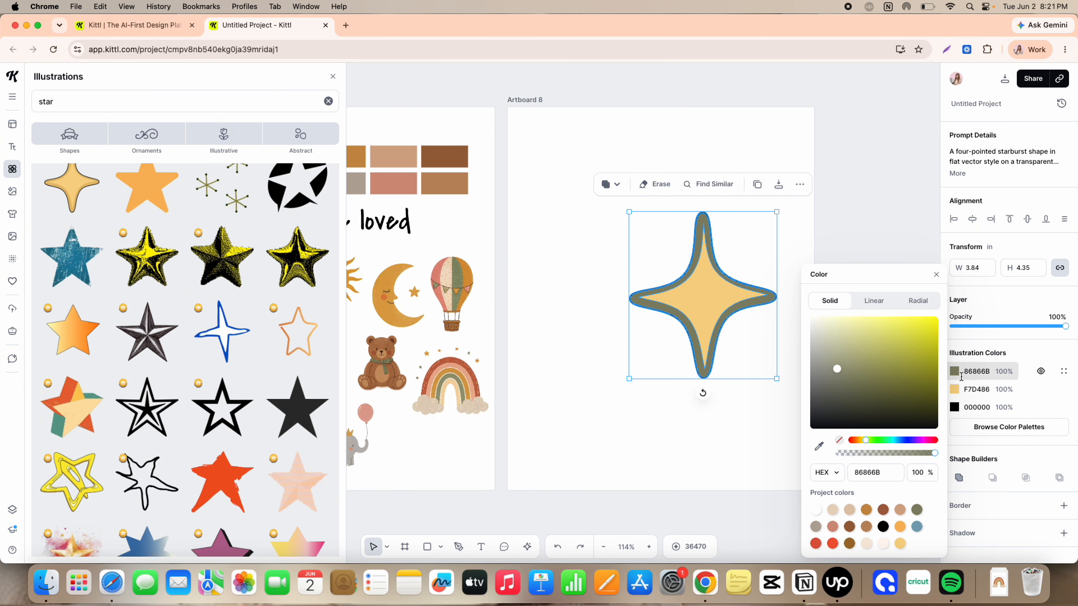
pyautogui.click(960, 375)
pyautogui.click(954, 389)
pyautogui.click(917, 509)
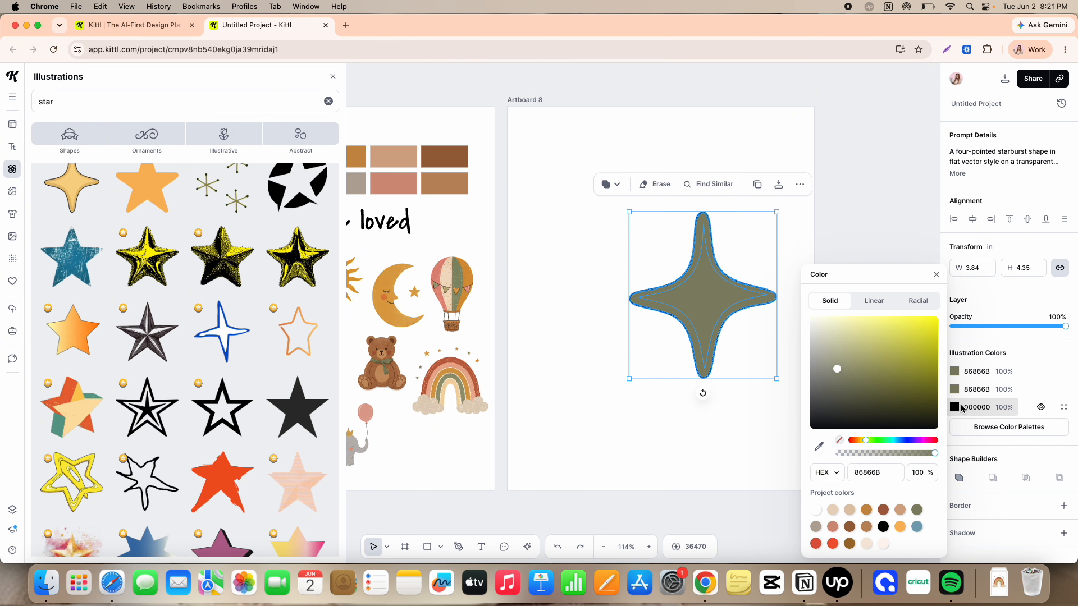
pyautogui.click(956, 407)
pyautogui.click(917, 509)
pyautogui.click(694, 409)
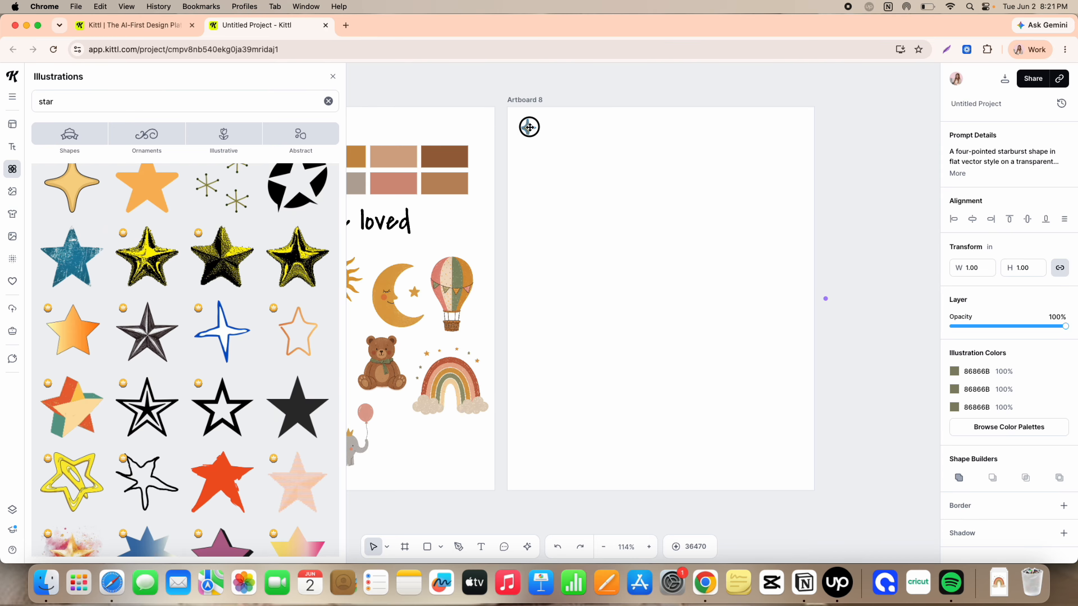
# Line the top edge of Artboard 8 with small copies of the starburst and put a larger one in each upper corner
pyautogui.press('super+v')
pyautogui.moveTo(530, 128); pyautogui.dragTo(550, 128)
pyautogui.moveTo(604, 142); pyautogui.dragTo(779, 130)
pyautogui.press('super+v')
pyautogui.moveTo(513, 117); pyautogui.dragTo(530, 139)
pyautogui.click(530, 129)
pyautogui.moveTo(530, 160); pyautogui.dragTo(514, 121)
pyautogui.click(791, 129)
pyautogui.moveTo(800, 137); pyautogui.dragTo(808, 145)
# Paste more small starbursts and space them evenly down the left edge of Artboard 8
pyautogui.press('super+v')
pyautogui.press('super+v')
pyautogui.press('super+v')
pyautogui.press('super+v')
pyautogui.press('super+v')
pyautogui.press('super+v')
pyautogui.press('super+v')
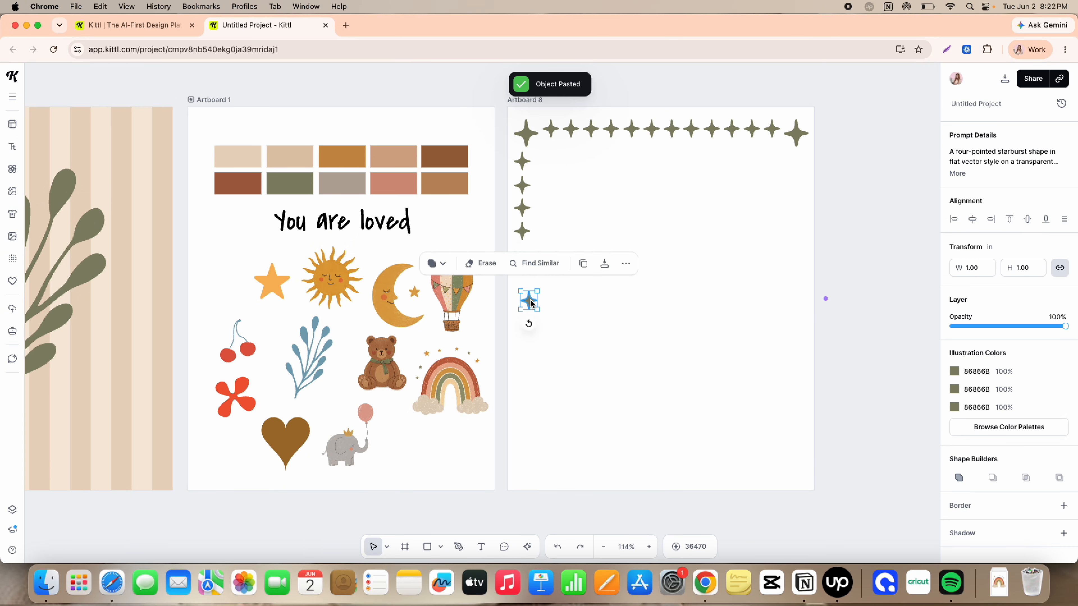
pyautogui.scroll(1, 561, 281)
pyautogui.moveTo(531, 301); pyautogui.dragTo(527, 476)
pyautogui.press('super+v')
pyautogui.press('super+v')
pyautogui.press('super+v')
pyautogui.press('super+v')
pyautogui.press('super+v')
pyautogui.press('super+v')
# Duplicate the top starburst row along the bottom edge and the left column along the right edge to close Artboard 8's border
pyautogui.moveTo(802, 131); pyautogui.dragTo(546, 102)
pyautogui.moveTo(662, 109); pyautogui.dragTo(662, 485)
pyautogui.hscroll(-1, 816, 347)
pyautogui.moveTo(543, 140); pyautogui.dragTo(508, 456)
pyautogui.moveTo(523, 258); pyautogui.dragTo(836, 253)
pyautogui.hscroll(-1, 844, 252)
pyautogui.moveTo(838, 113); pyautogui.dragTo(838, 475)
pyautogui.moveTo(872, 499); pyautogui.dragTo(517, 91)
pyautogui.moveTo(843, 218); pyautogui.dragTo(843, 222)
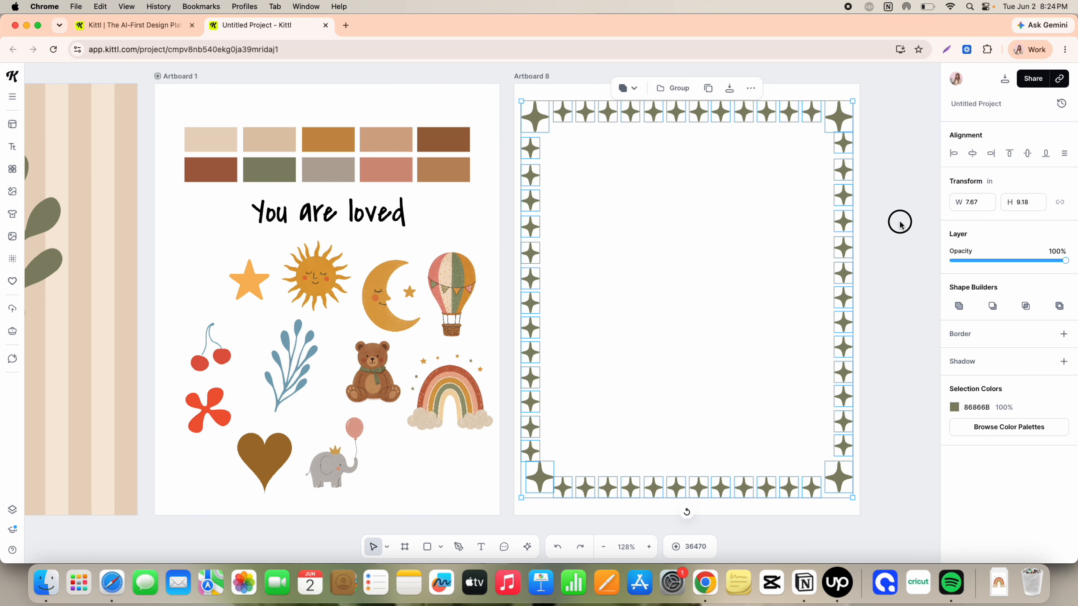
pyautogui.click(898, 223)
# Change Artboard 8's background from white to the light cream in the project colors
pyautogui.click(540, 78)
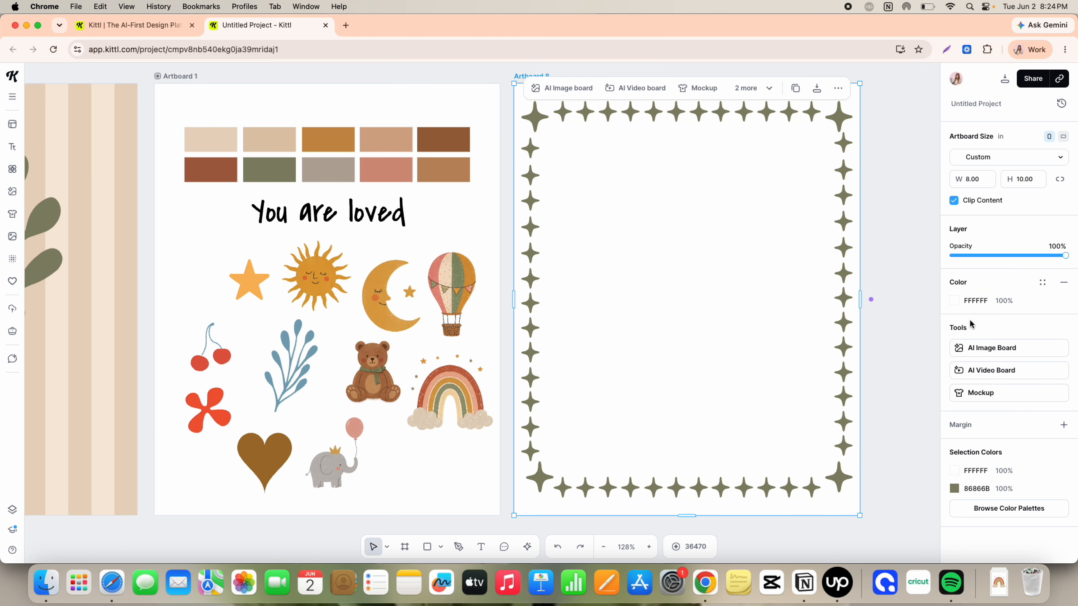
pyautogui.click(954, 301)
pyautogui.scroll(1, 882, 509)
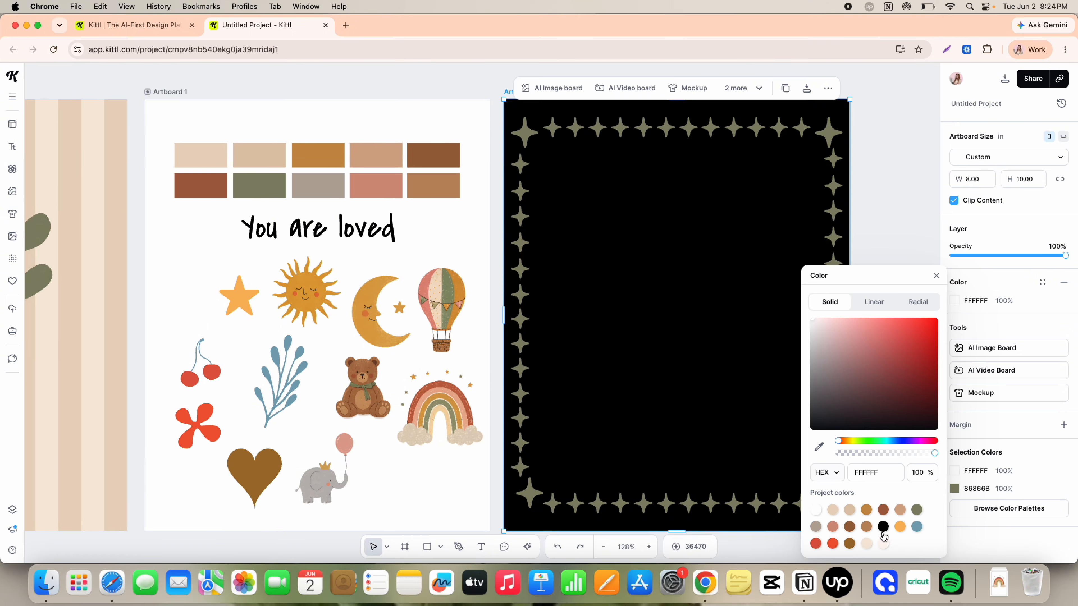
pyautogui.click(884, 544)
pyautogui.click(880, 233)
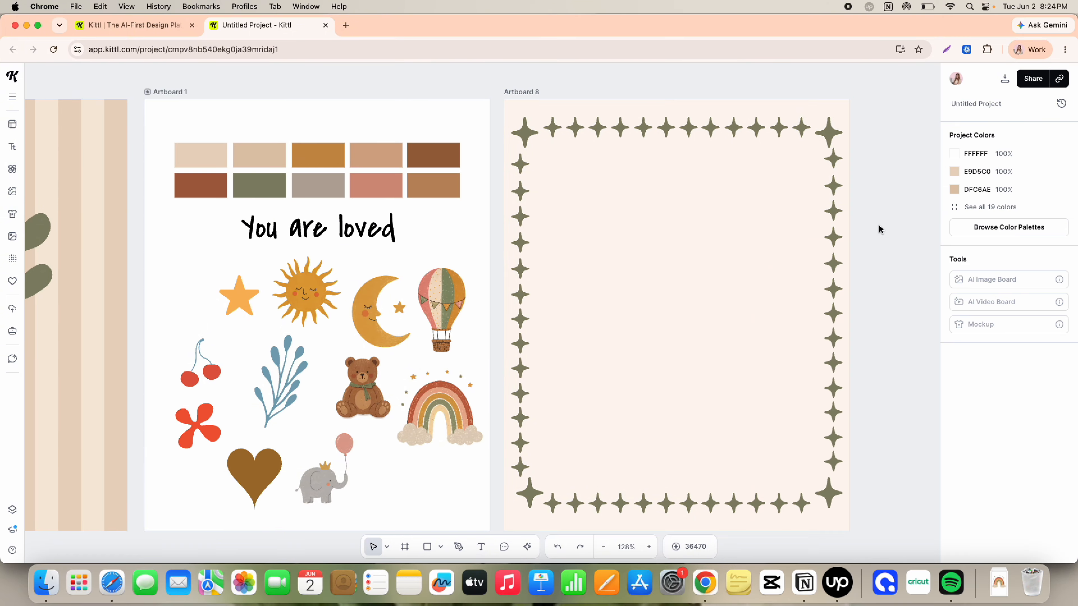
# Copy the sleeping moon onto Artboard 8, enlarge it to about 5.97 × 5.90 in and center it inside the star border
pyautogui.click(374, 325)
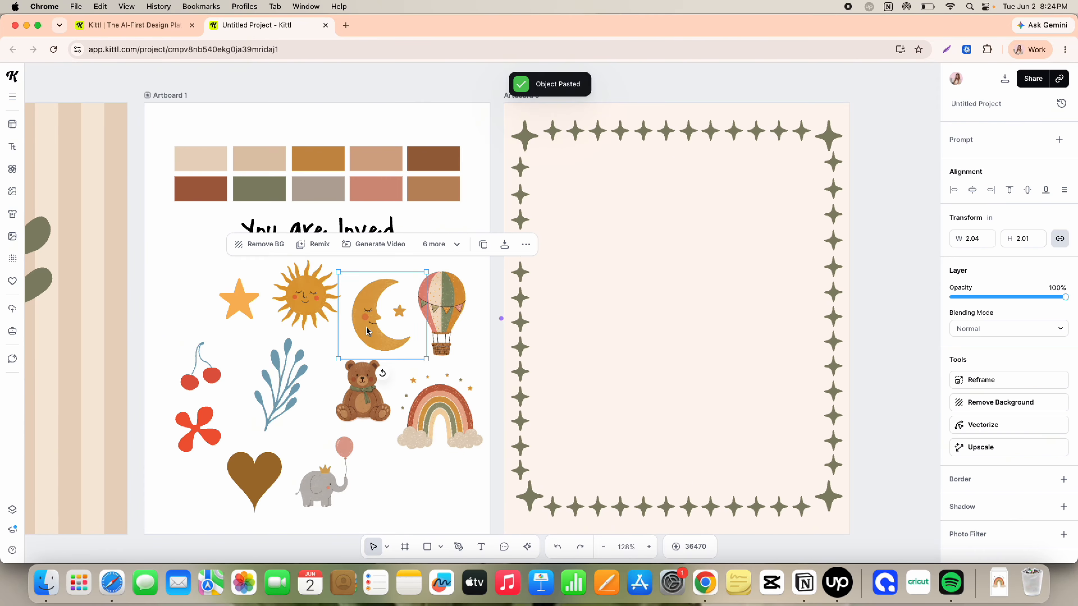
pyautogui.moveTo(367, 331); pyautogui.dragTo(618, 300)
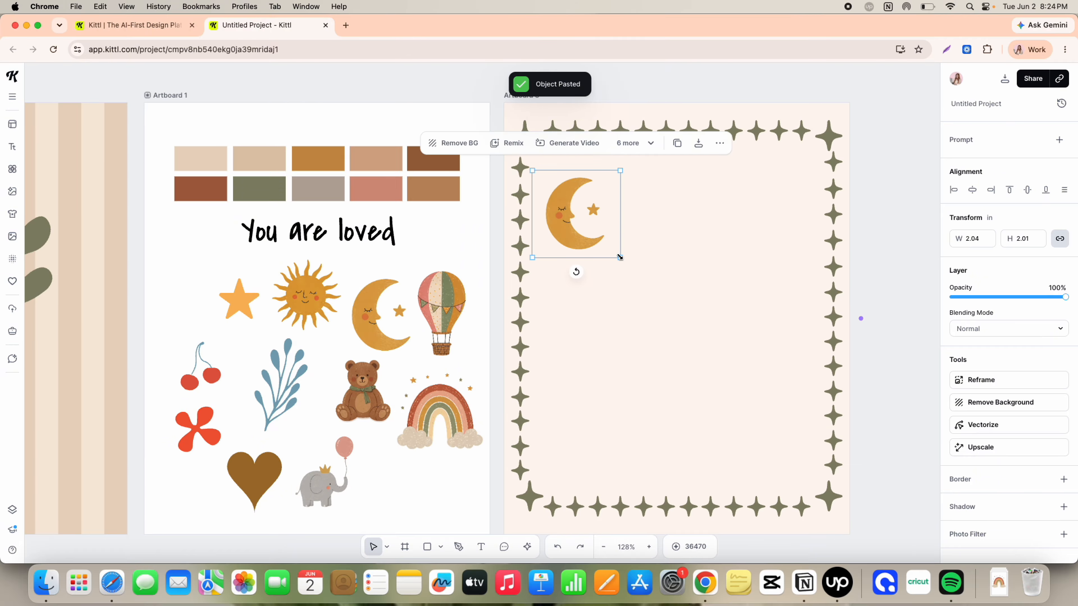
pyautogui.moveTo(620, 257); pyautogui.dragTo(743, 472)
pyautogui.moveTo(713, 394); pyautogui.dragTo(733, 406)
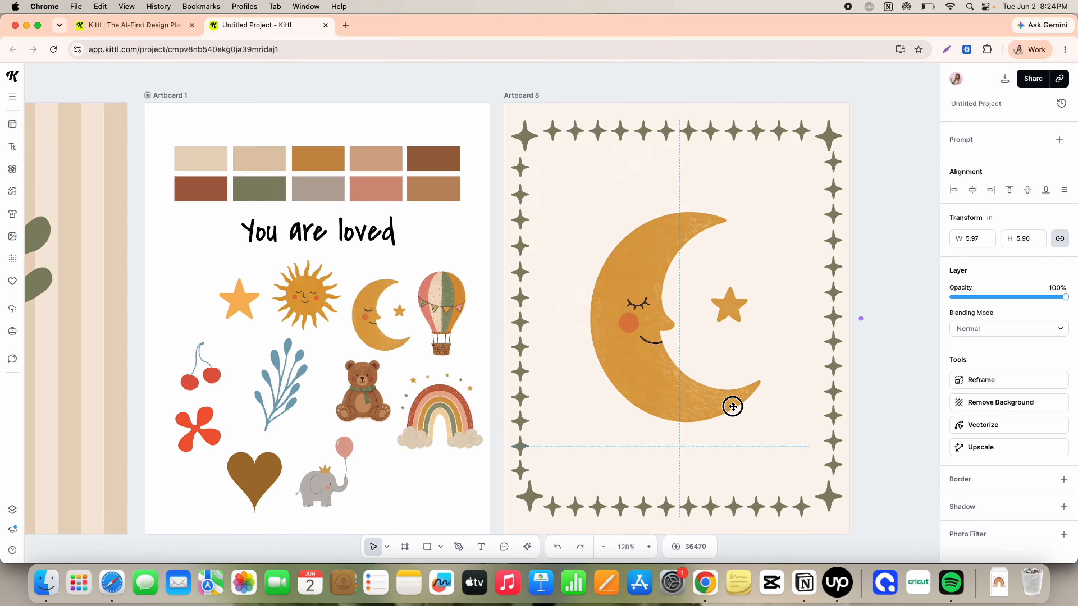
pyautogui.moveTo(732, 407); pyautogui.dragTo(740, 414)
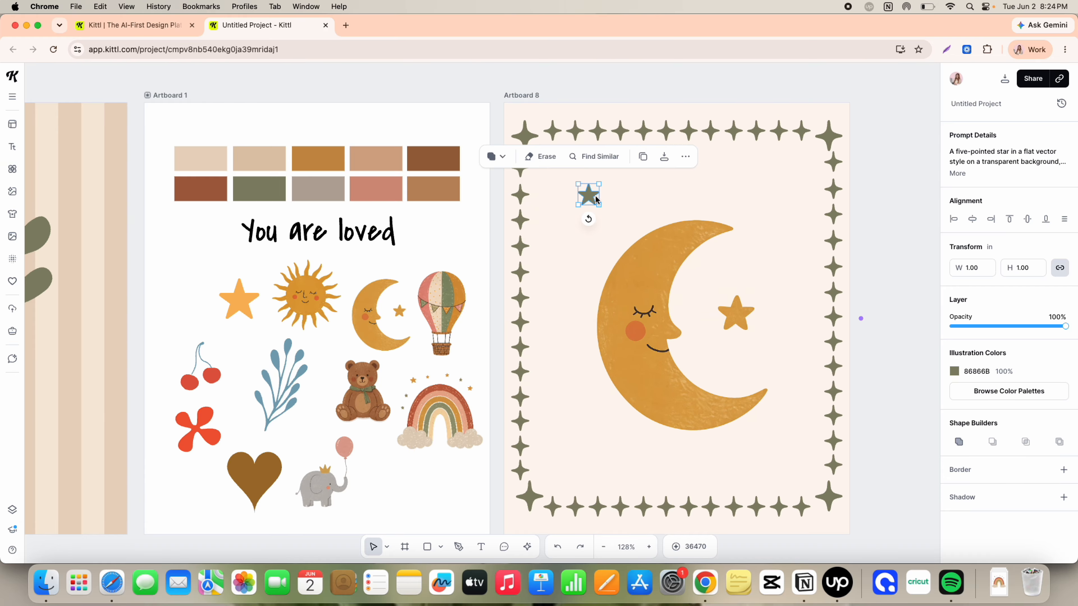
# Scatter four small five-pointed stars in olive green around the moon, and add a blank Artboard 9
pyautogui.press('super+v')
pyautogui.moveTo(591, 195); pyautogui.dragTo(598, 449)
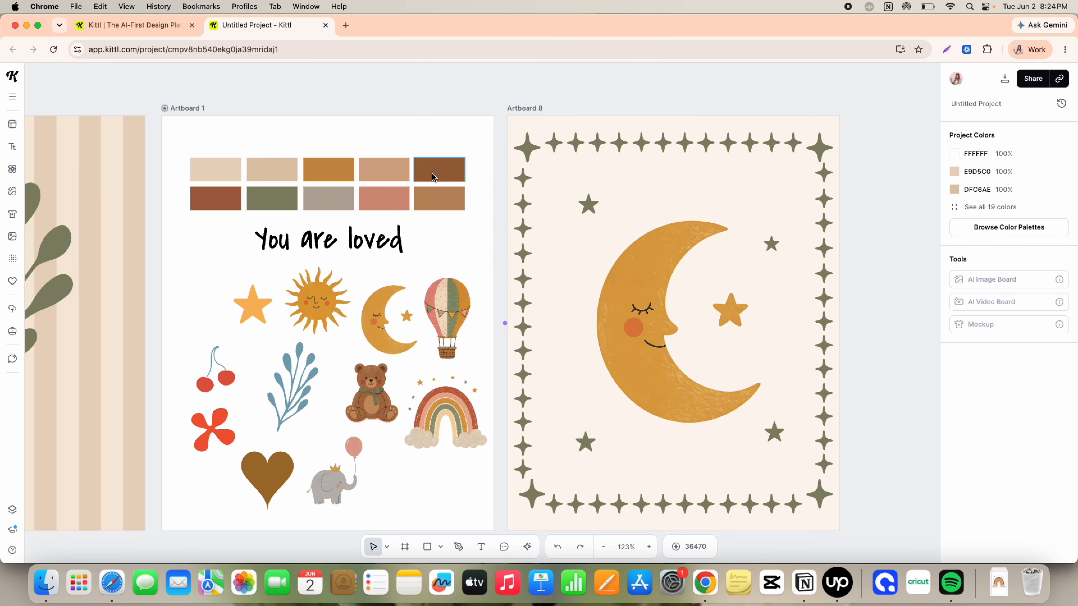
pyautogui.hscroll(5, 277, 146)
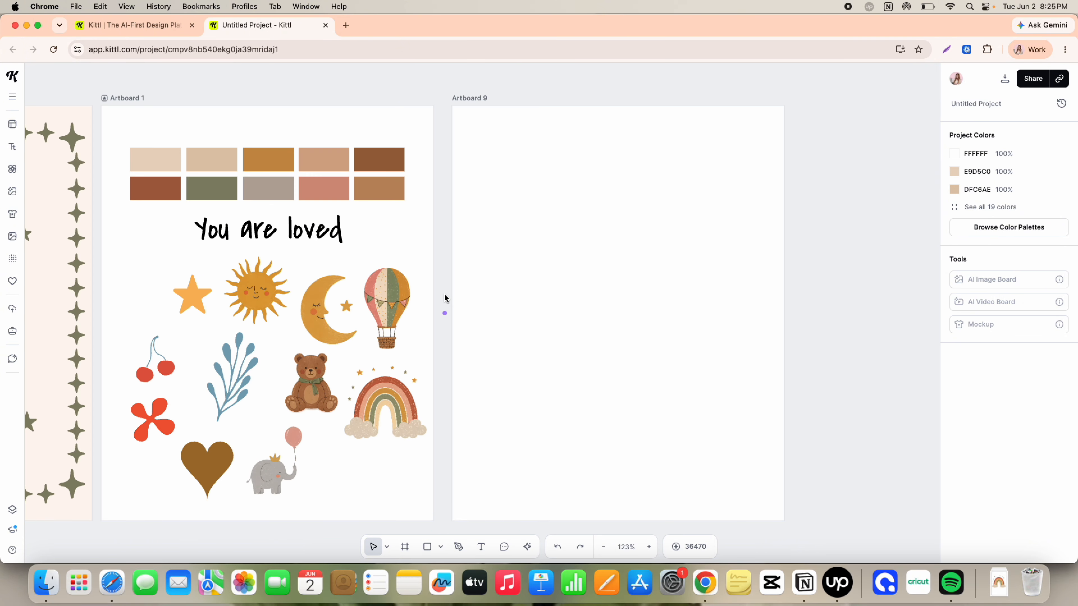
# Change Artboard 9's background from white to the light cream FFF7F1 in the project colors
pyautogui.click(618, 241)
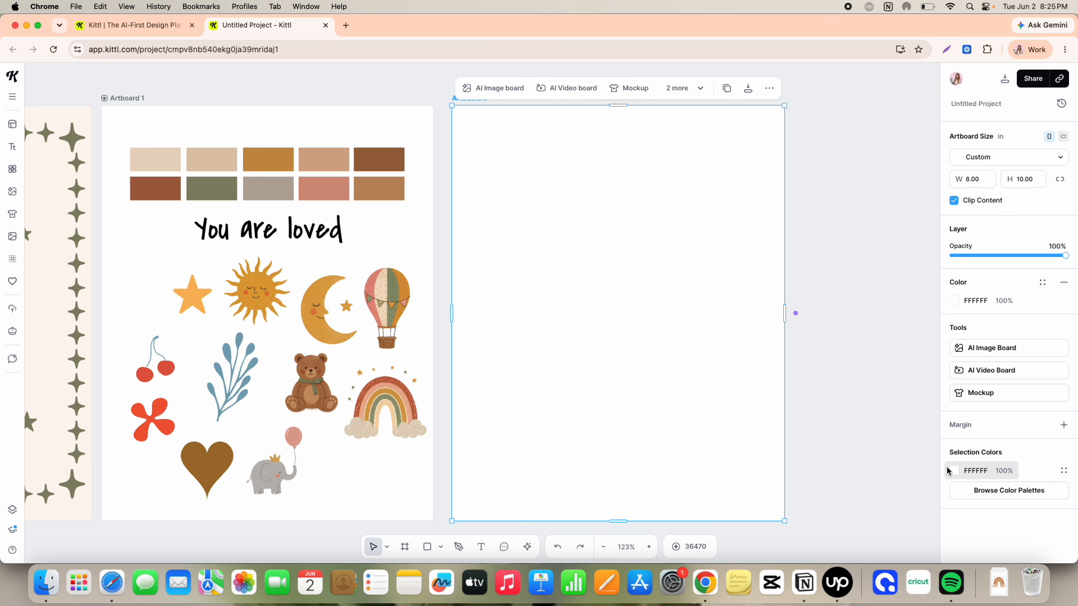
pyautogui.click(954, 472)
pyautogui.click(883, 511)
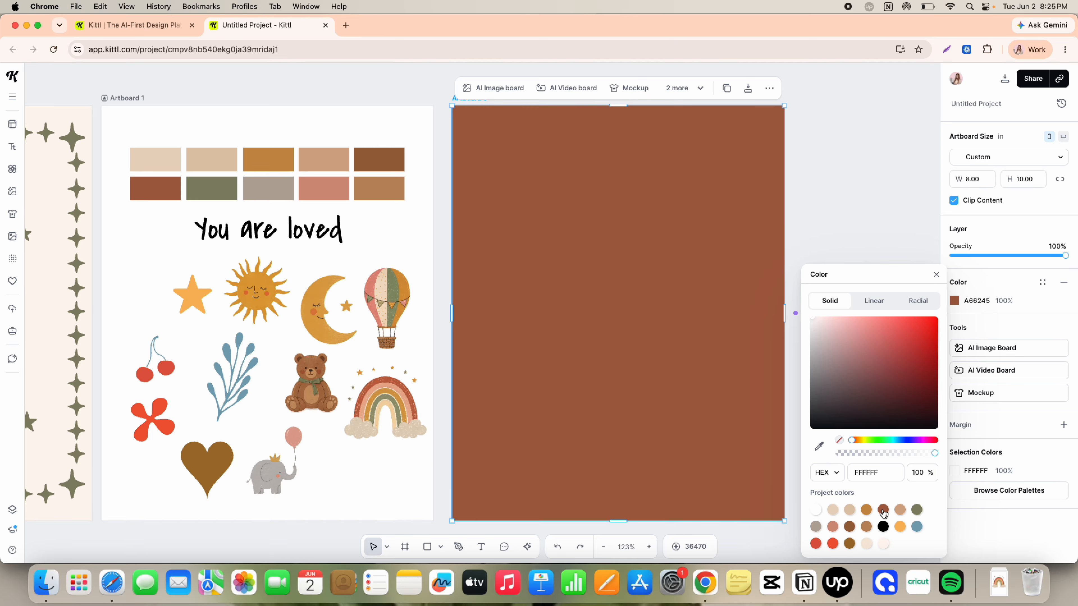
pyautogui.click(884, 544)
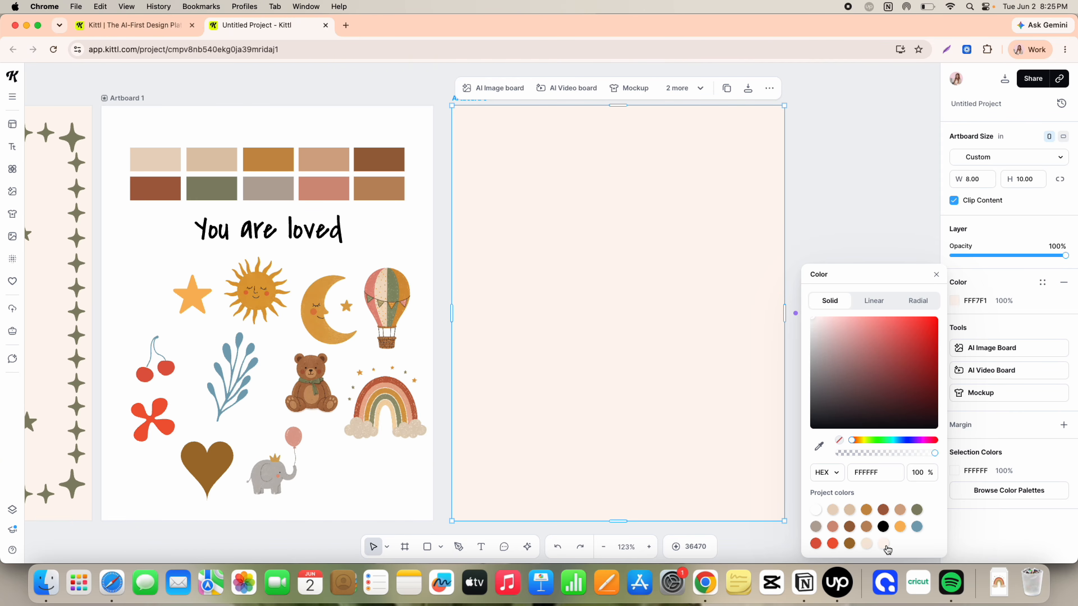
# Copy the hot air balloon onto Artboard 9, enlarge it to about 5.79 × 6.85 in and center it inside the scalloped border
pyautogui.click(289, 305)
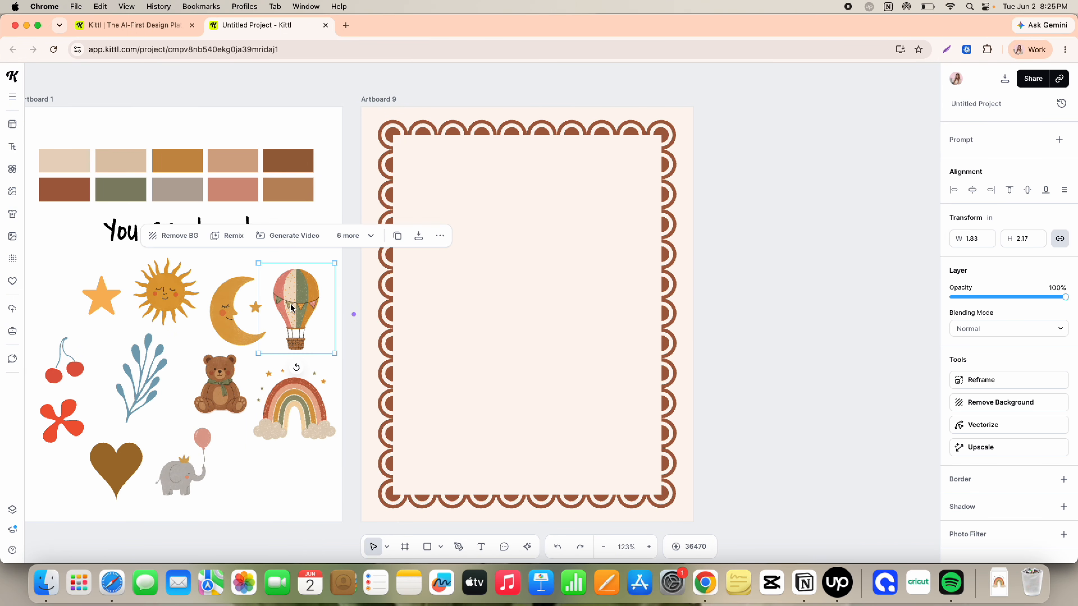
pyautogui.moveTo(535, 292); pyautogui.dragTo(700, 487)
pyautogui.moveTo(576, 396); pyautogui.dragTo(547, 368)
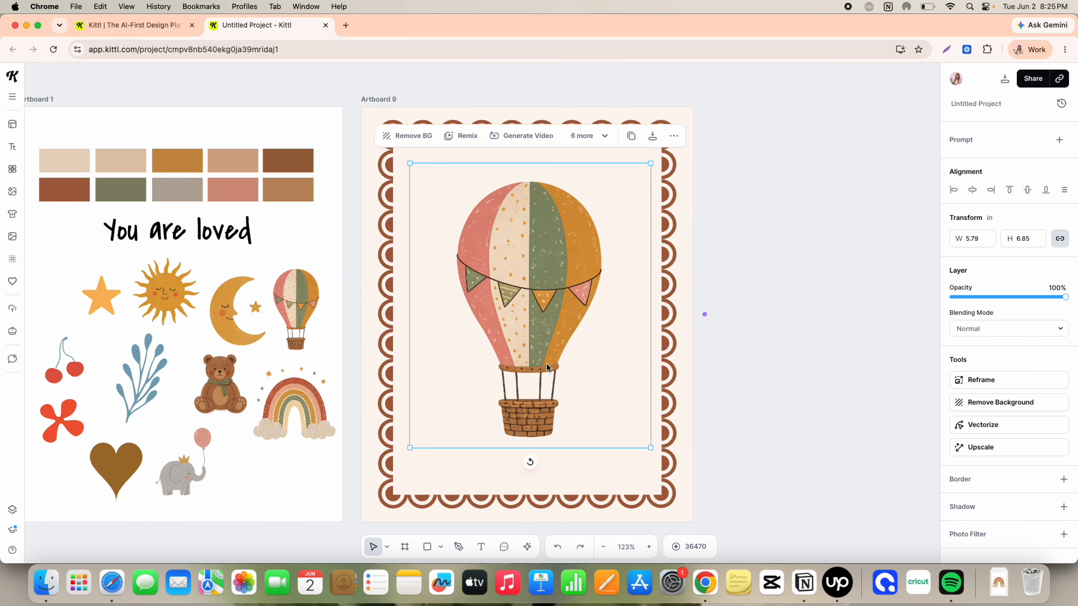
pyautogui.click(722, 369)
# Search the illustrations for "cloud" and place a watercolor cloud about 1.49 × 1.00 in to the left of the balloon's basket
pyautogui.click(13, 169)
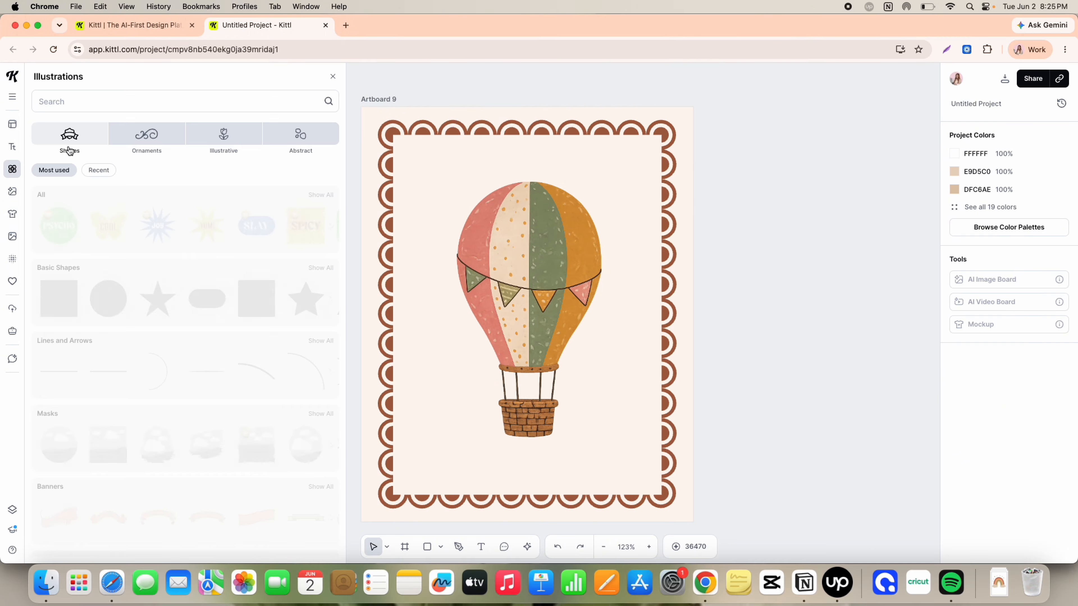
pyautogui.click(87, 102)
pyautogui.write('clou')
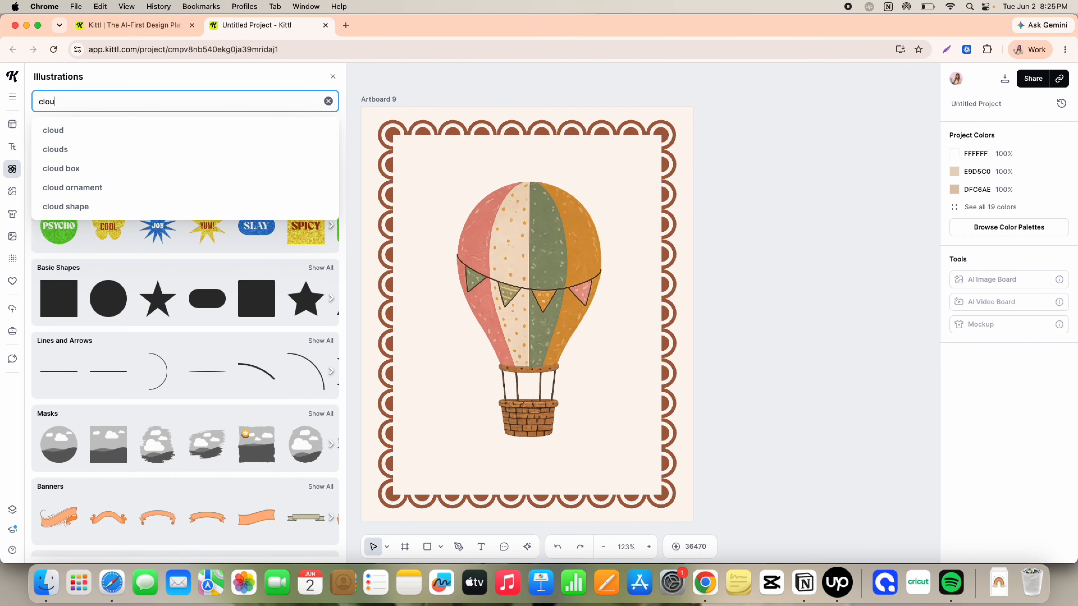
pyautogui.write('d')
pyautogui.press('Return')
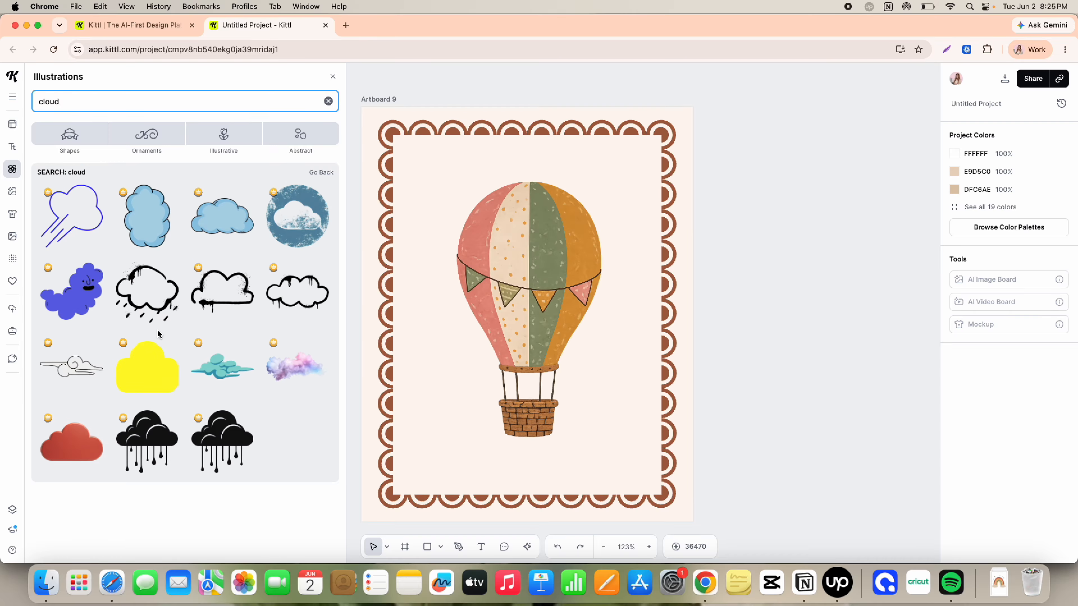
pyautogui.scroll(-5, 159, 335)
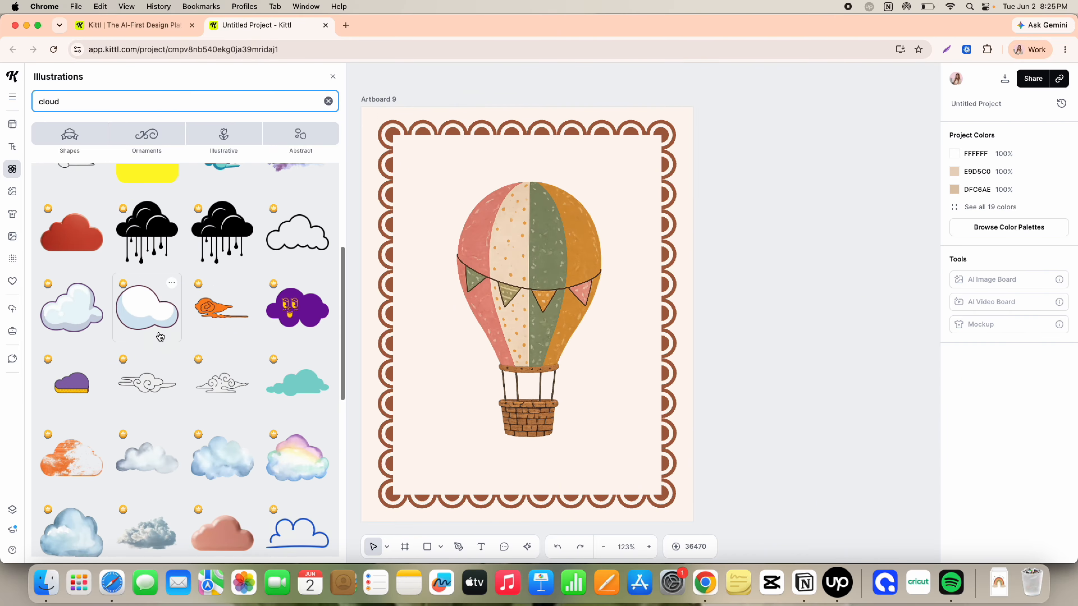
pyautogui.scroll(-2, 160, 336)
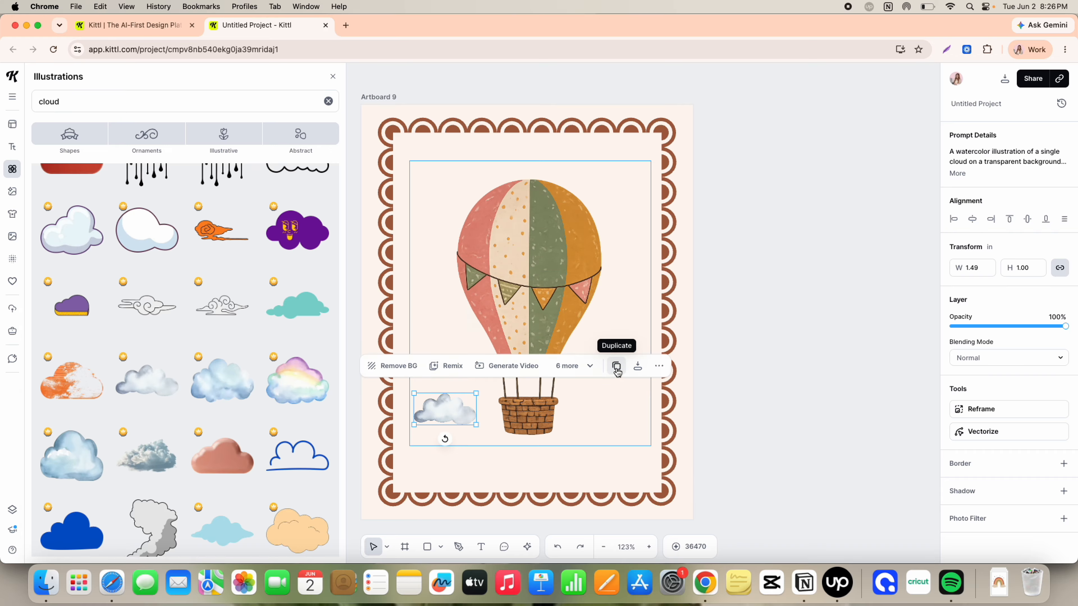
# Duplicate the cloud and place the copy to the right of the balloon's basket, level with the first
pyautogui.click(615, 366)
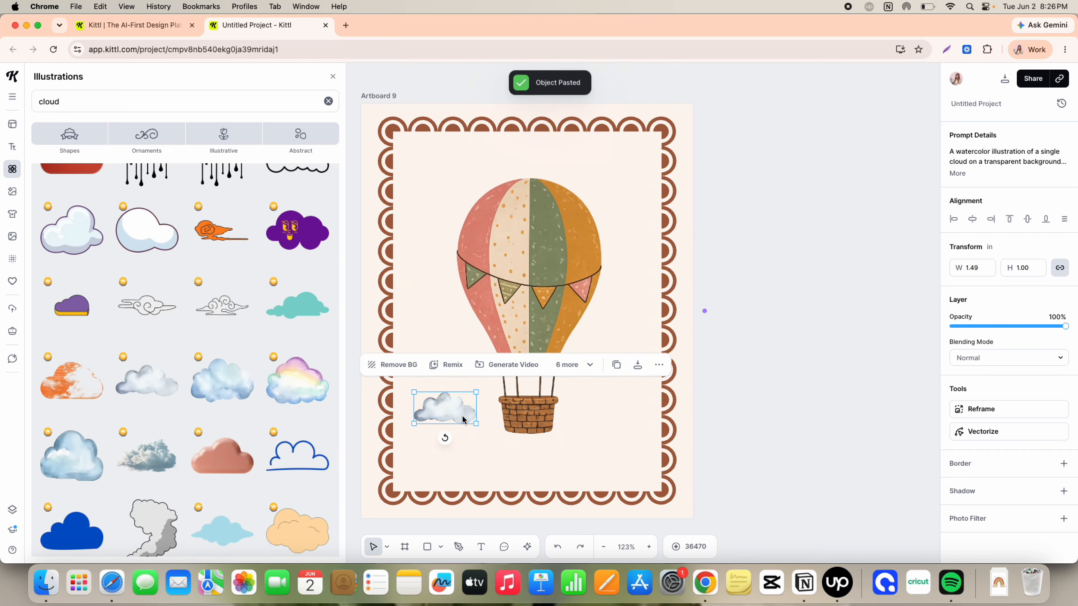
pyautogui.moveTo(462, 418); pyautogui.dragTo(604, 414)
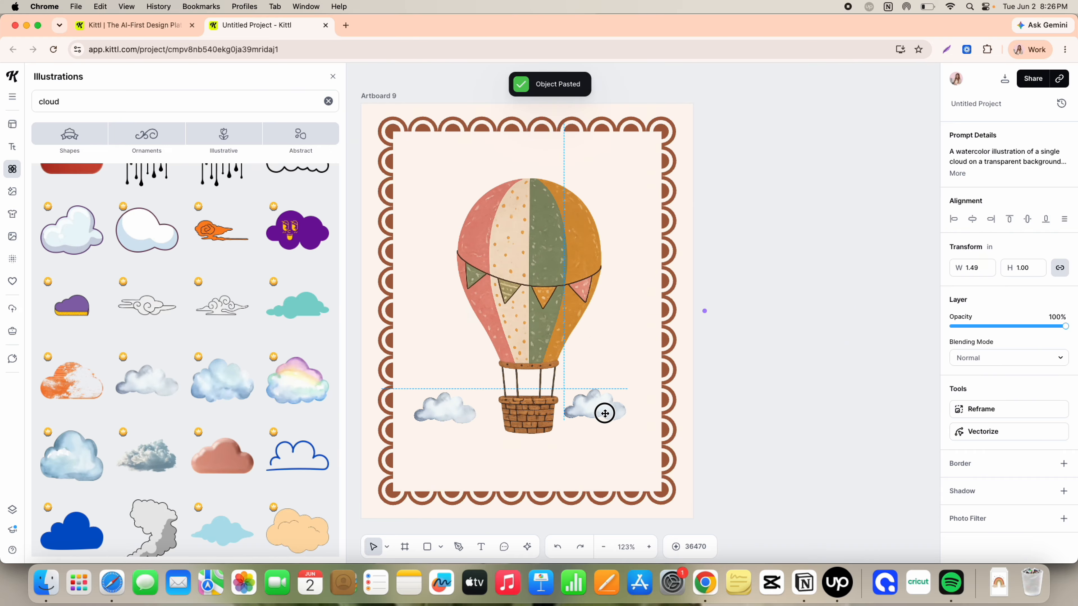
pyautogui.click(688, 406)
pyautogui.click(333, 76)
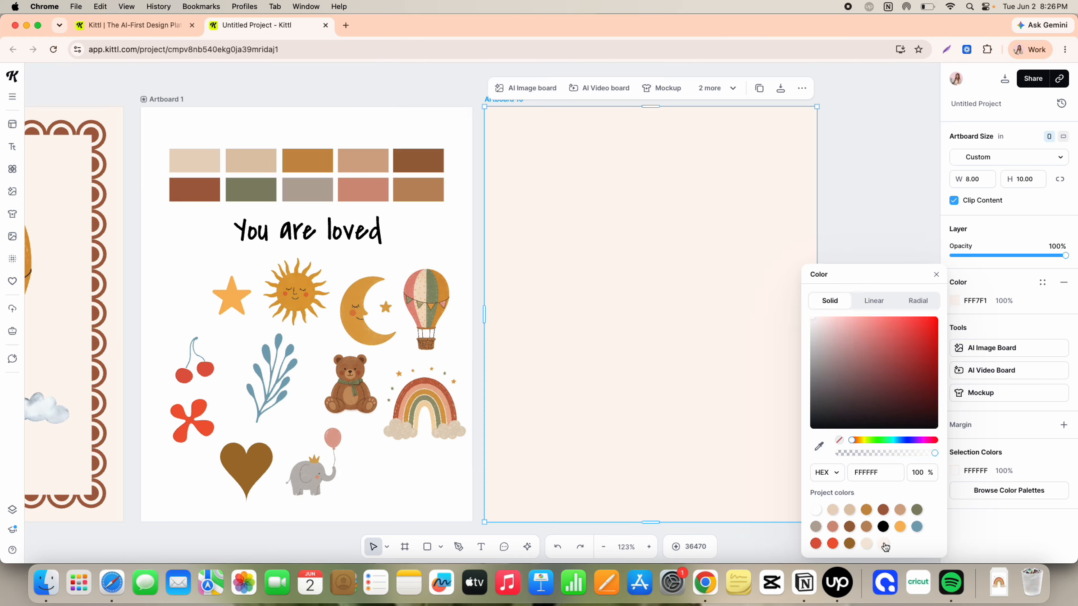
# Search the illustrations for "squiggle frames" and add a thick wavy frame to Artboard 10, enlarged to about 7.37 × 9.50 in
pyautogui.click(581, 229)
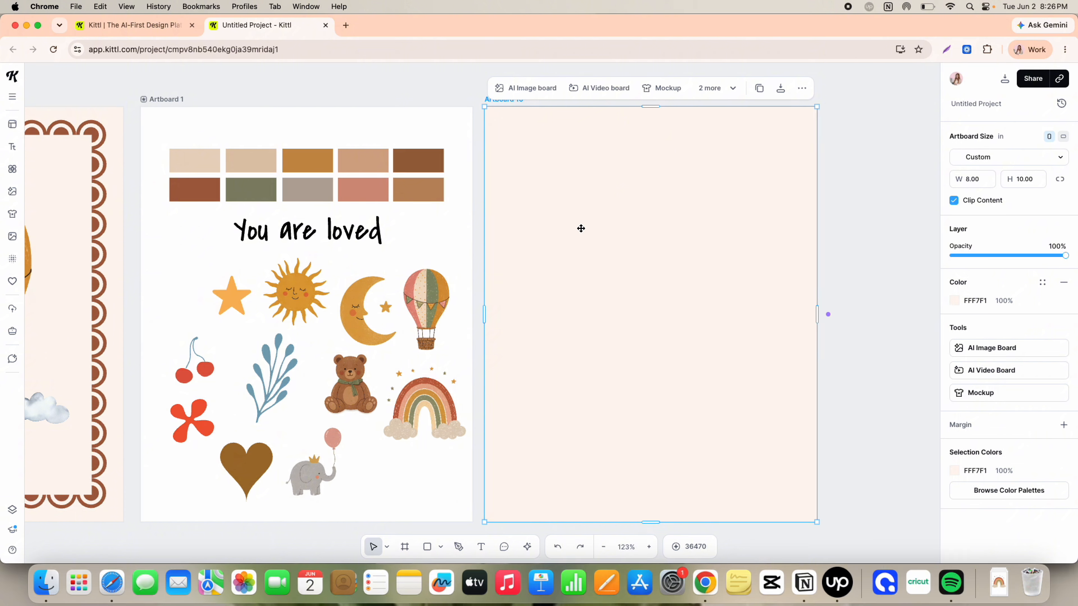
pyautogui.click(15, 169)
pyautogui.click(127, 101)
pyautogui.click(135, 169)
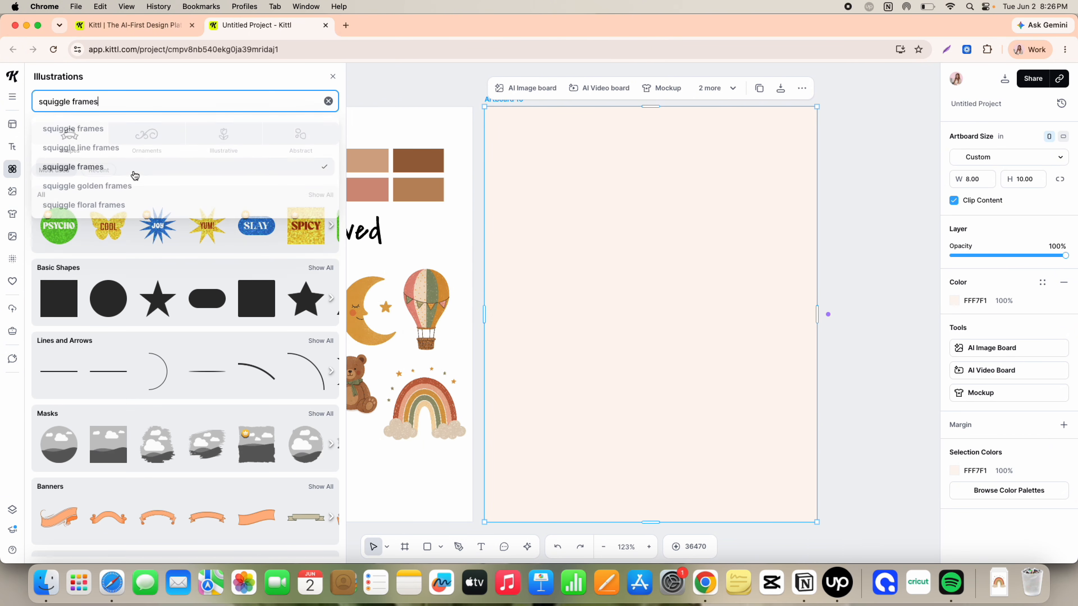
pyautogui.click(121, 134)
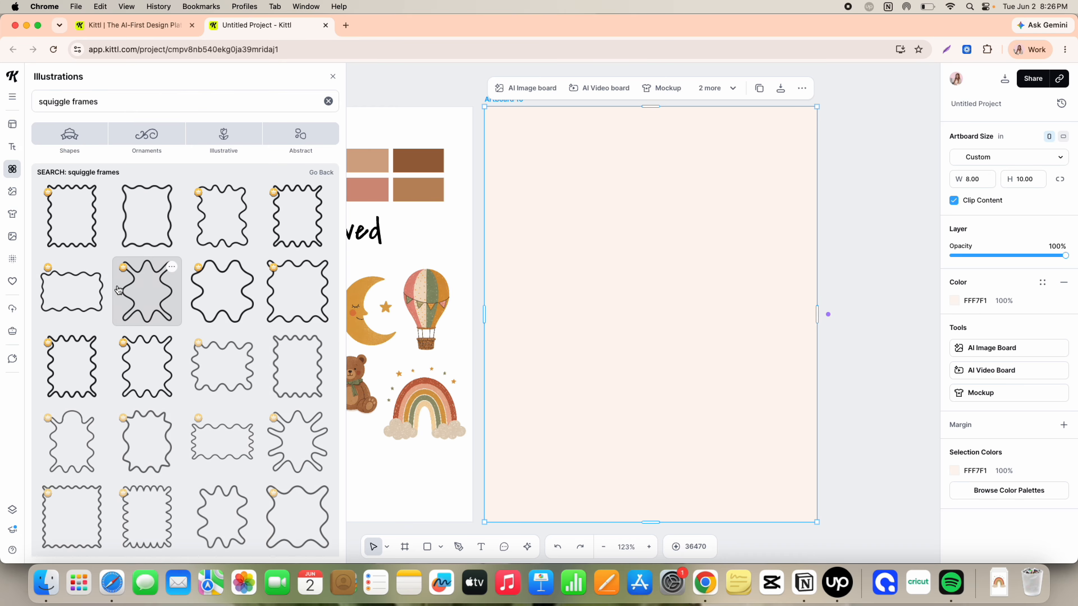
pyautogui.scroll(-2, 123, 290)
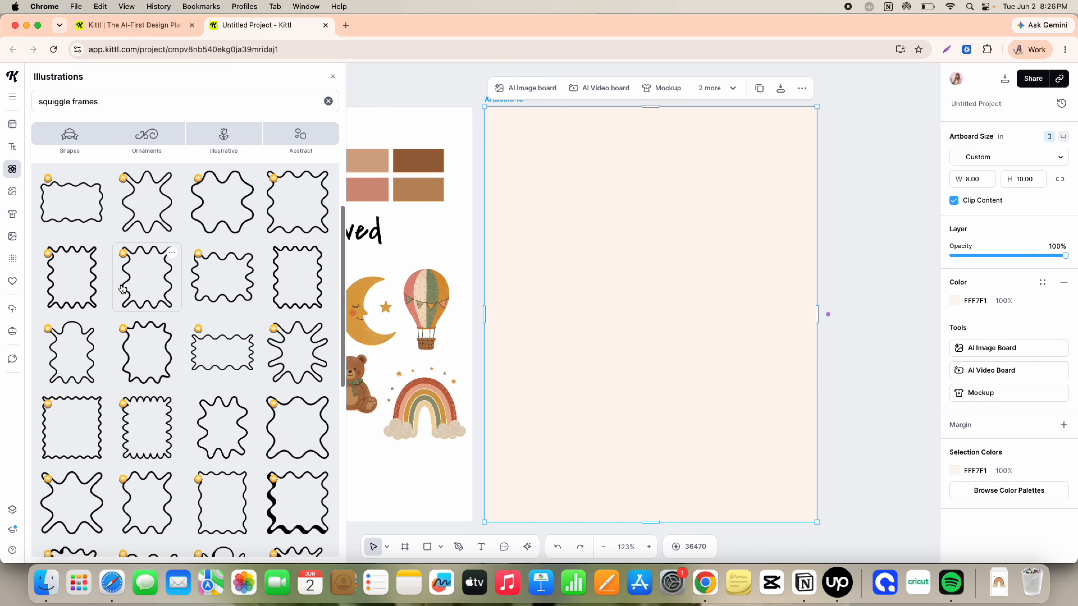
pyautogui.moveTo(621, 280); pyautogui.dragTo(799, 510)
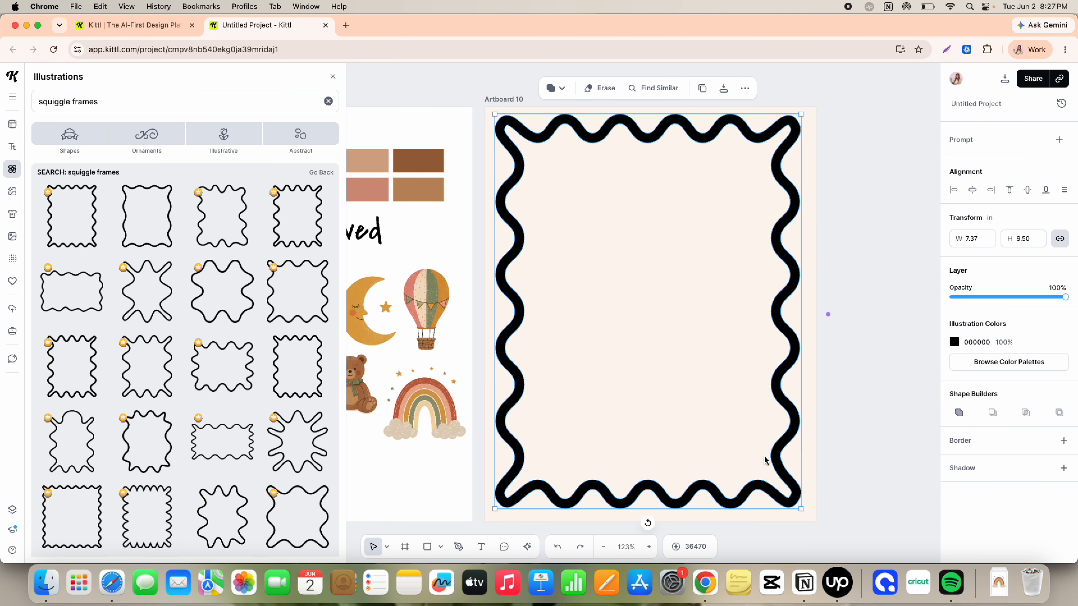
# Center the wavy frame on Artboard 10 and recolor it from black to the golden ochre in the project colors
pyautogui.click(761, 460)
pyautogui.moveTo(781, 400); pyautogui.dragTo(781, 404)
pyautogui.click(954, 343)
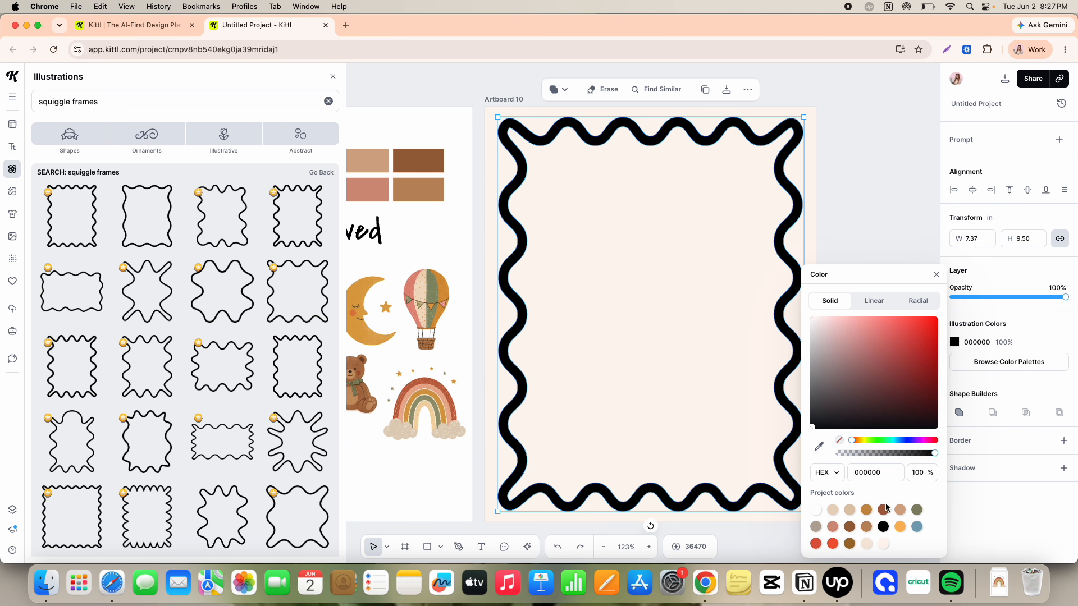
pyautogui.click(866, 512)
pyautogui.click(876, 188)
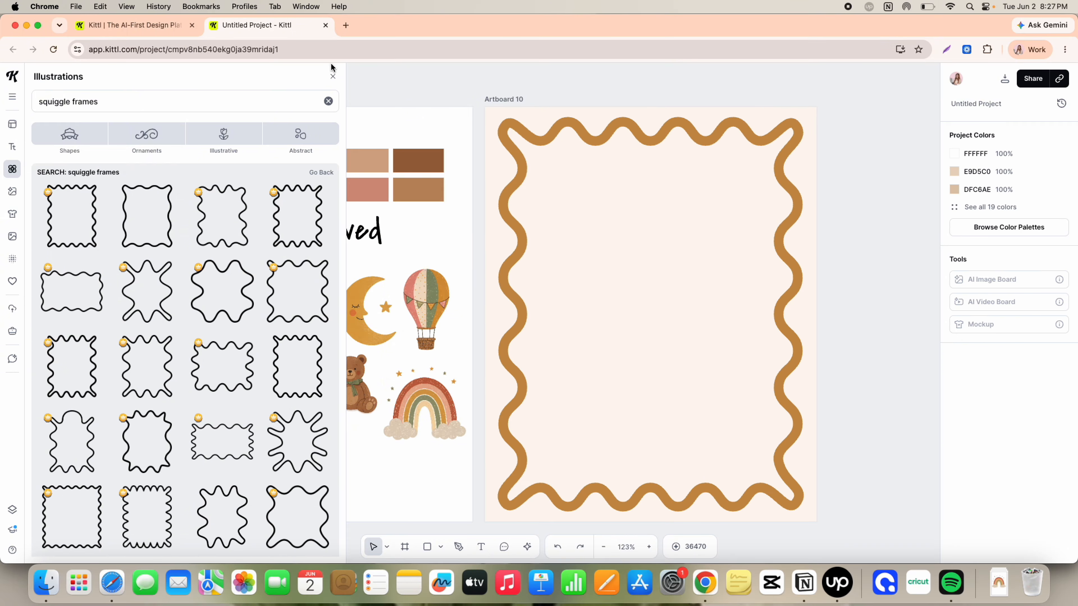
pyautogui.click(333, 78)
# Copy the teddy bear onto Artboard 10, enlarge it and center it inside the wavy frame
pyautogui.click(335, 397)
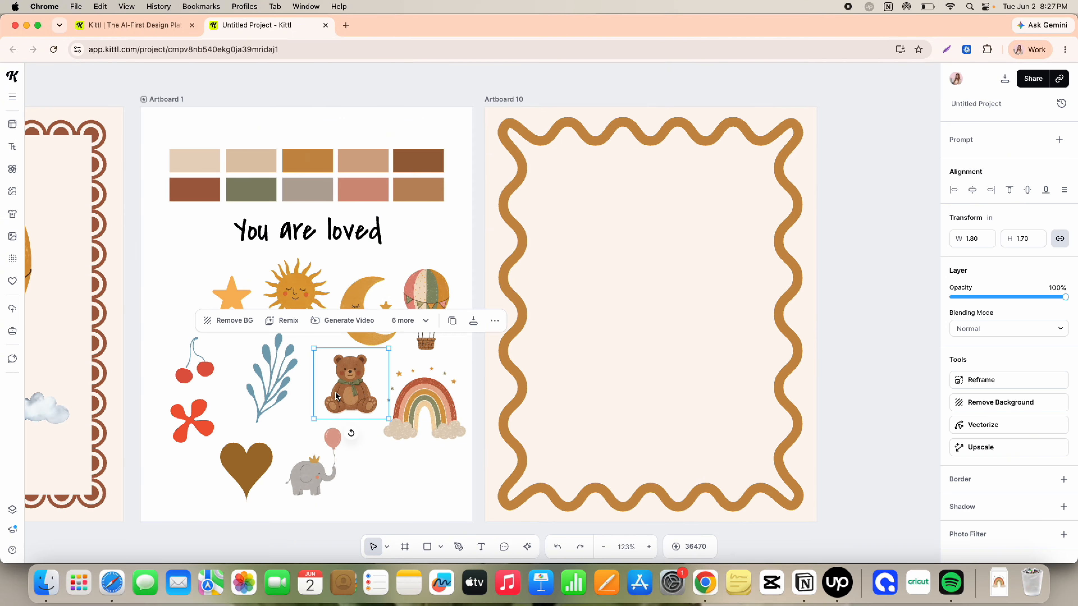
pyautogui.press('super+v')
pyautogui.moveTo(358, 375); pyautogui.dragTo(604, 236)
pyautogui.moveTo(635, 280); pyautogui.dragTo(755, 513)
pyautogui.moveTo(728, 390); pyautogui.dragTo(688, 384)
# Duplicate the small ochre five-pointed star twice, placing one copy right of the bear's head and one right of its body
pyautogui.press('super+v')
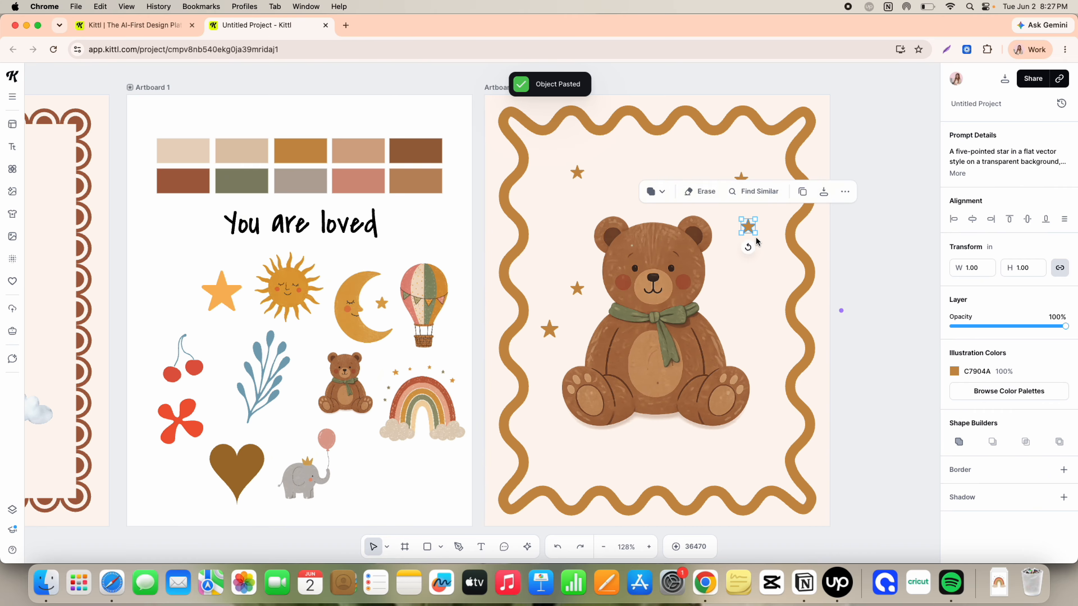
pyautogui.moveTo(754, 231); pyautogui.dragTo(743, 285)
pyautogui.click(741, 180)
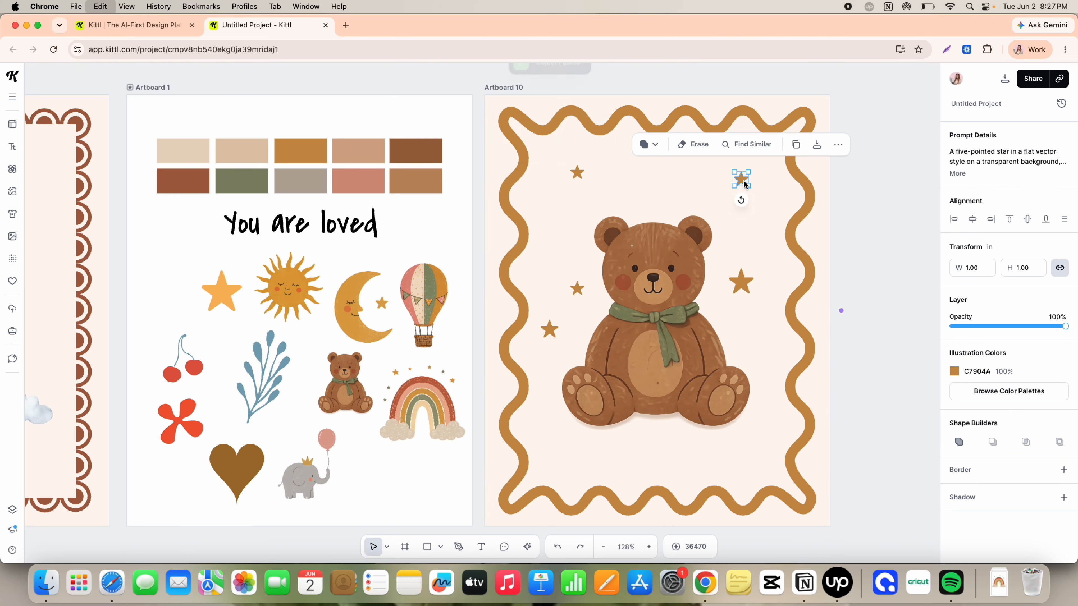
pyautogui.press('super+v')
pyautogui.moveTo(743, 183); pyautogui.dragTo(758, 321)
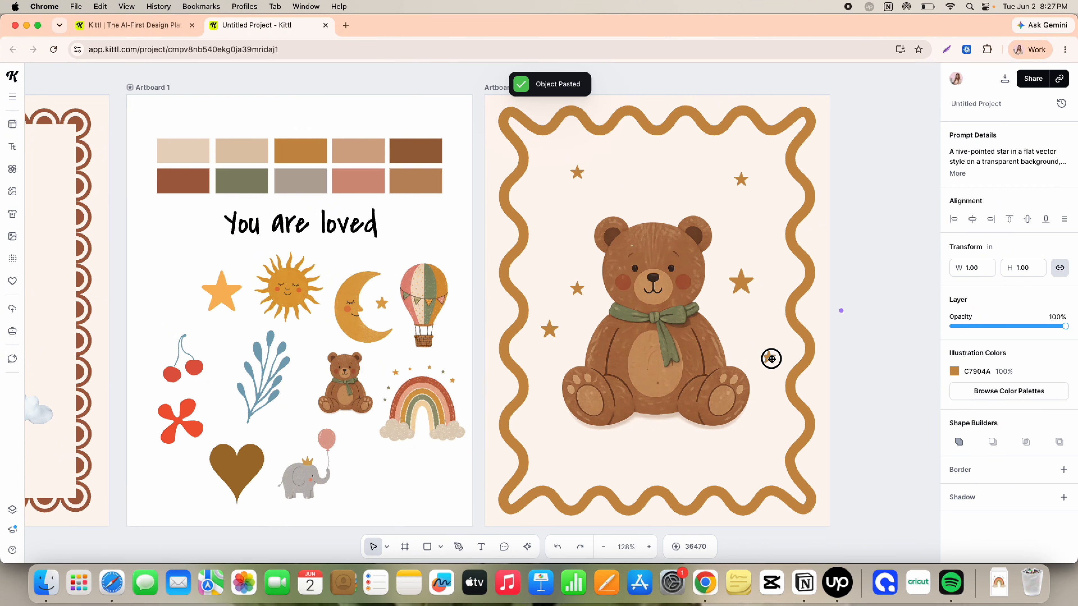
pyautogui.moveTo(771, 359); pyautogui.dragTo(769, 357)
pyautogui.click(898, 357)
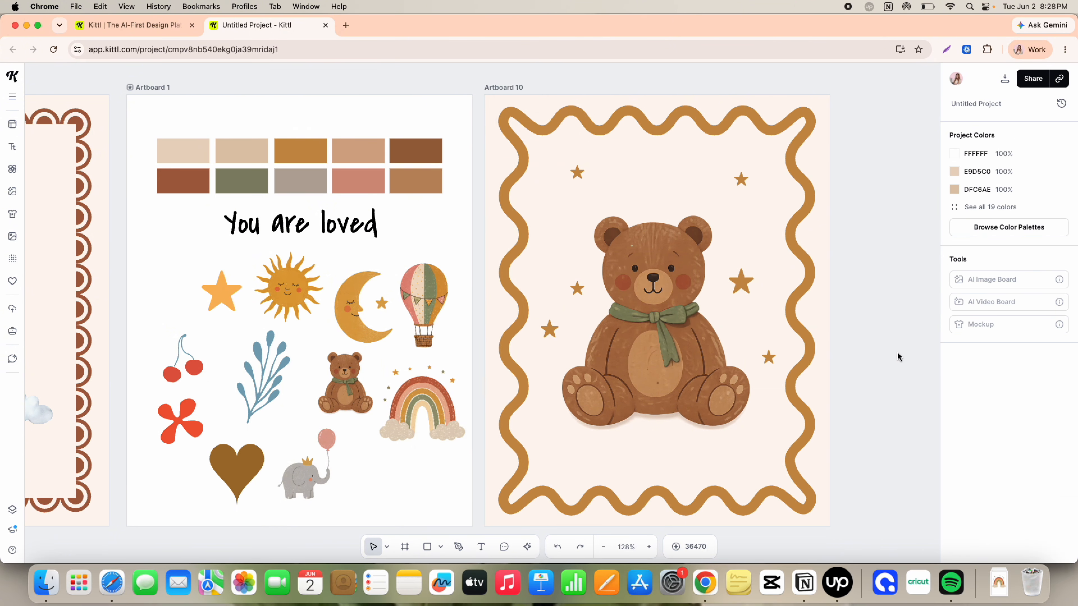
# Examine the whole set of nine prints together for a consistent look
pyautogui.scroll(-5, 763, 366)
pyautogui.scroll(-4, 762, 366)
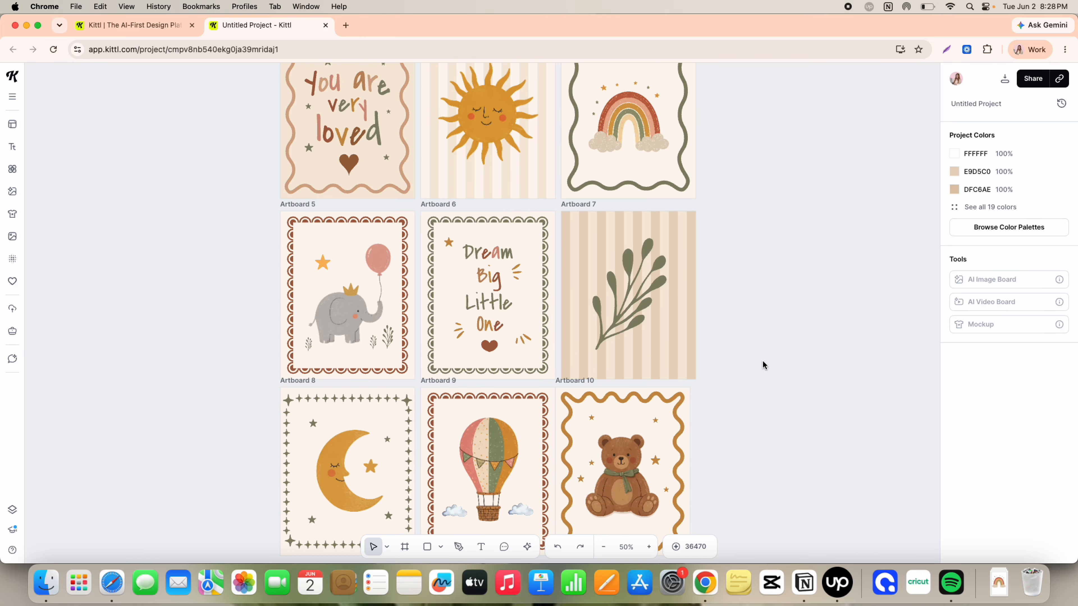
pyautogui.scroll(1, 763, 365)
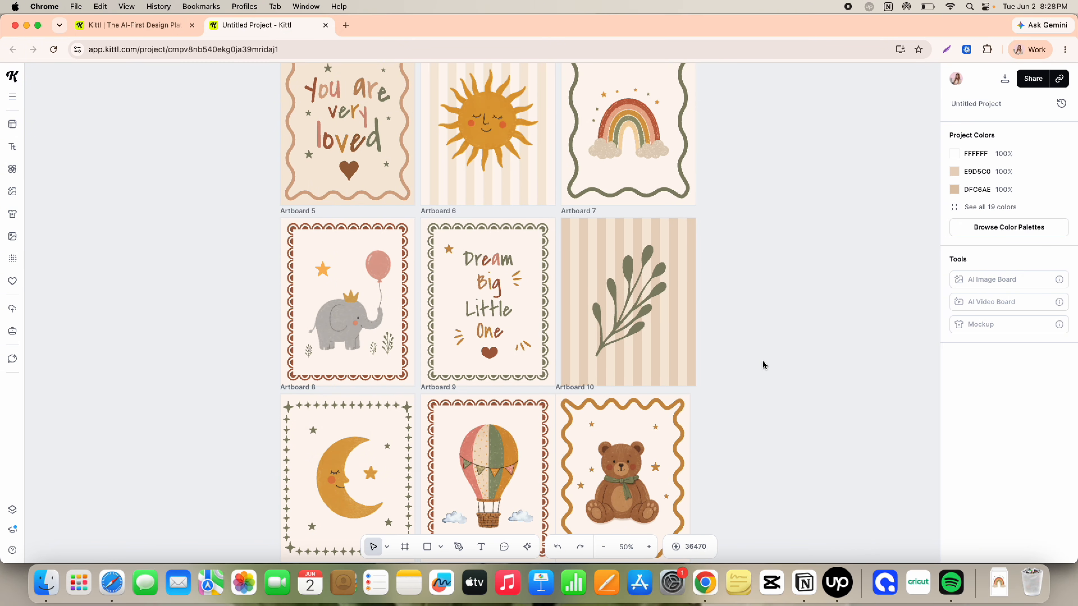
pyautogui.scroll(-1, 763, 365)
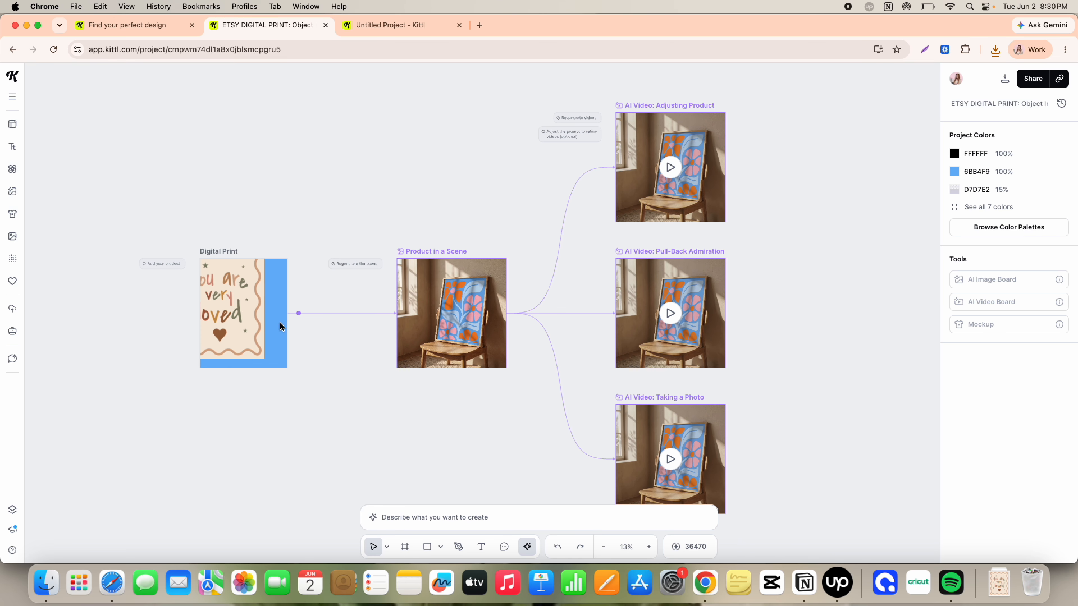
# In the Etsy digital print template, position and scale the "You are very loved" print to fill the Digital Print artboard
pyautogui.click(254, 314)
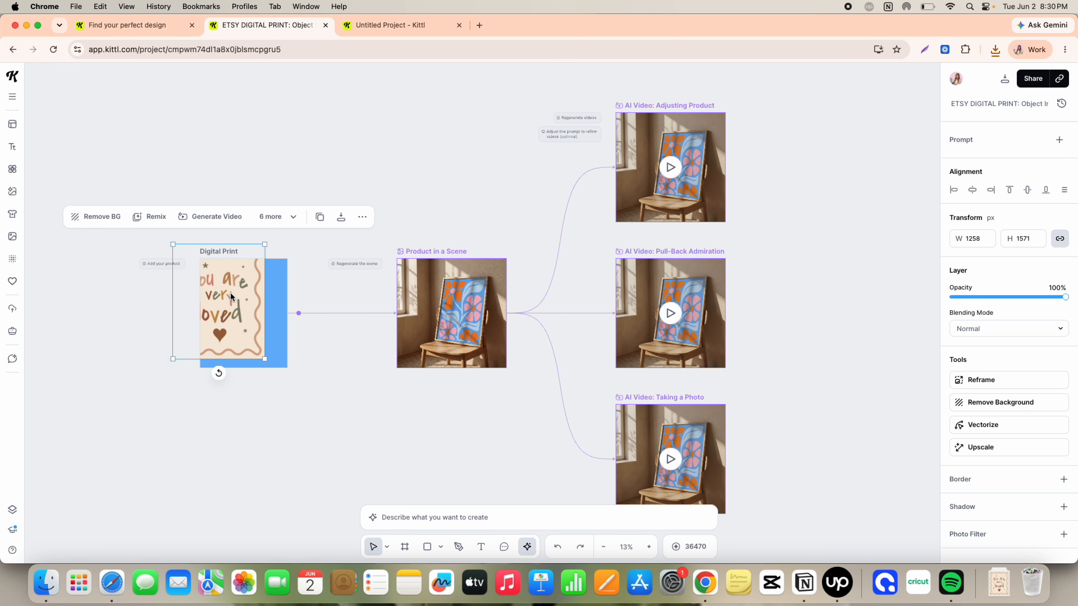
pyautogui.doubleClick(254, 314)
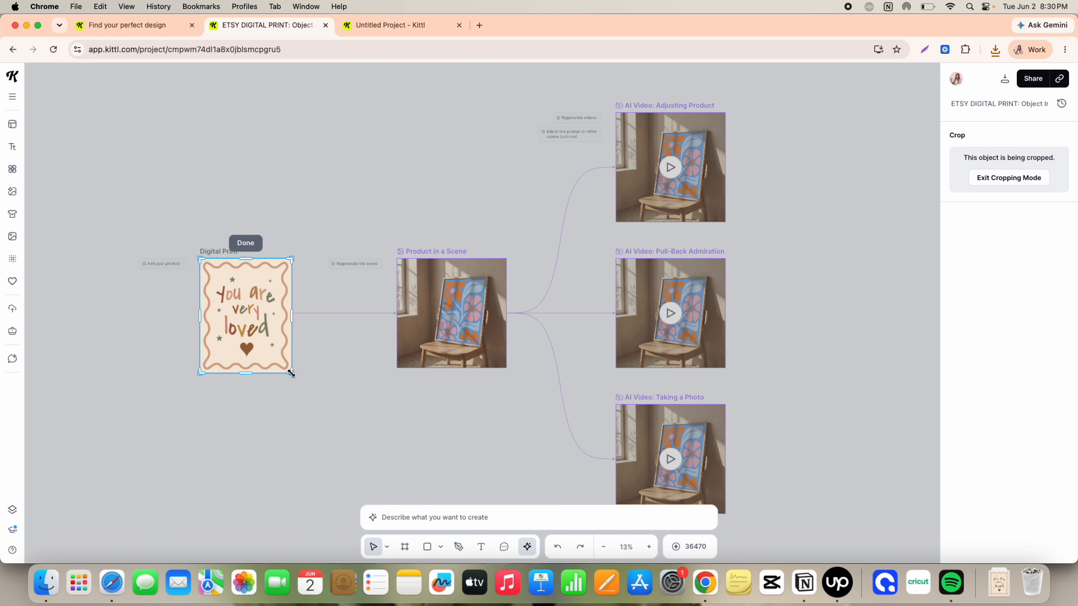
pyautogui.click(302, 373)
pyautogui.click(311, 376)
pyautogui.click(266, 351)
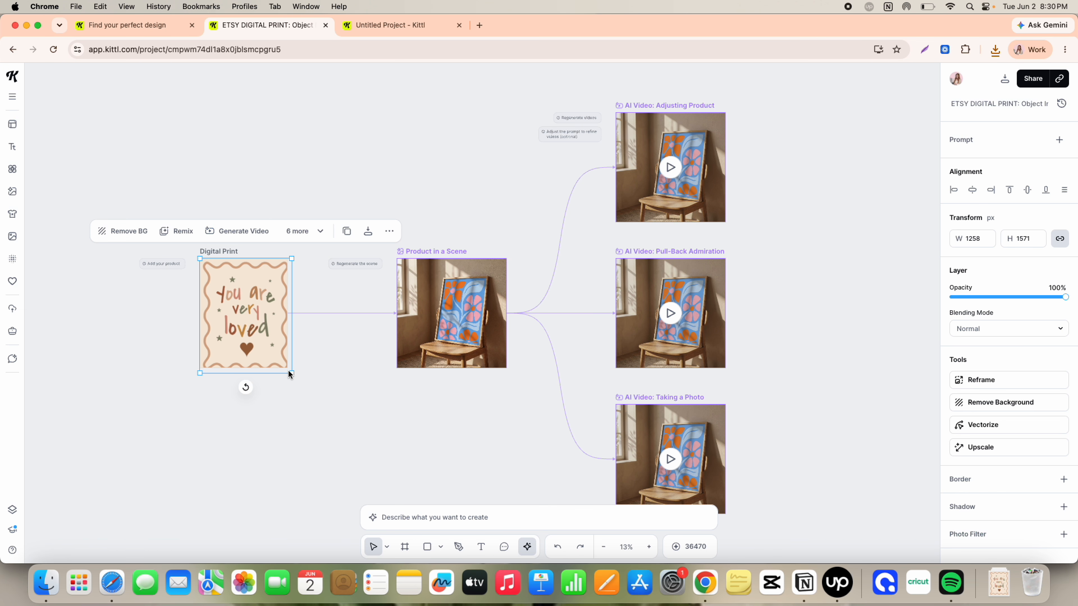
pyautogui.moveTo(292, 373); pyautogui.dragTo(288, 367)
pyautogui.click(326, 372)
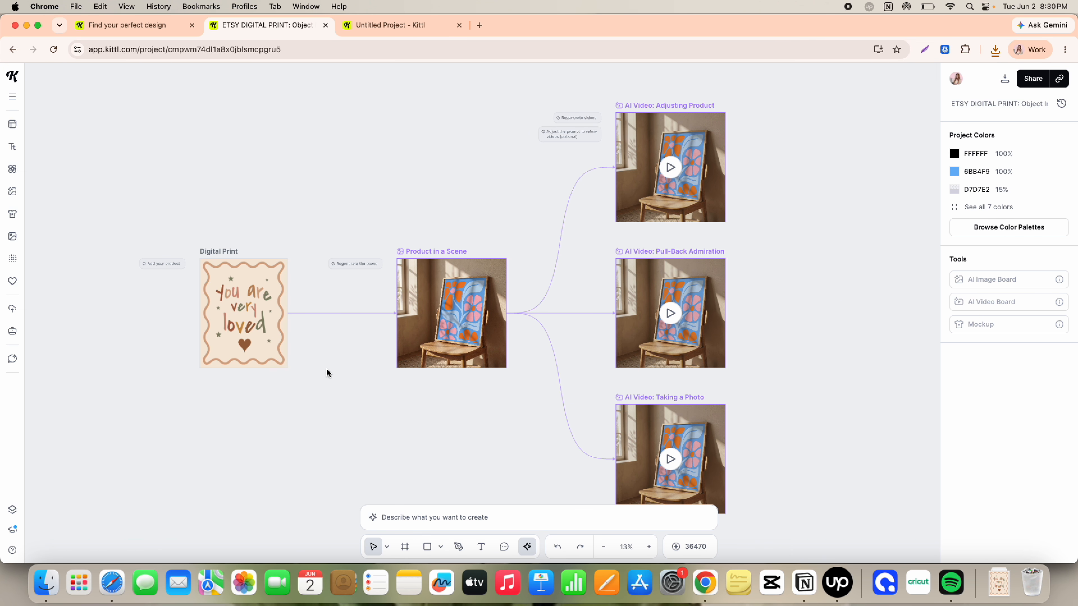
# Regenerate the Product in a Scene image from the placed print, keeping the framed-artwork prompt, Nano Banana Pro and the 1:1 ratio
pyautogui.click(436, 249)
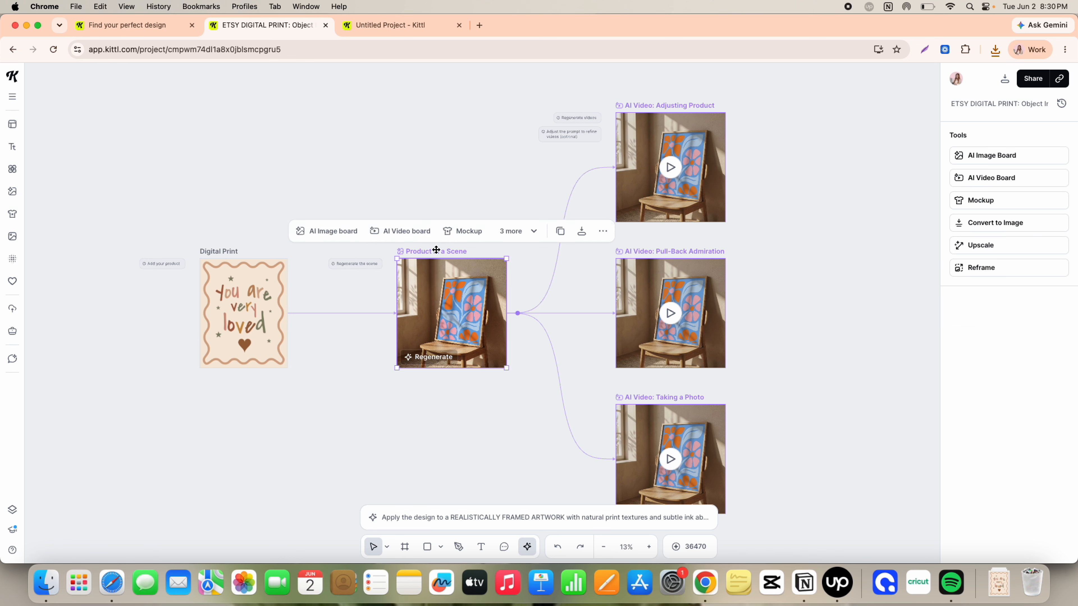
pyautogui.click(456, 516)
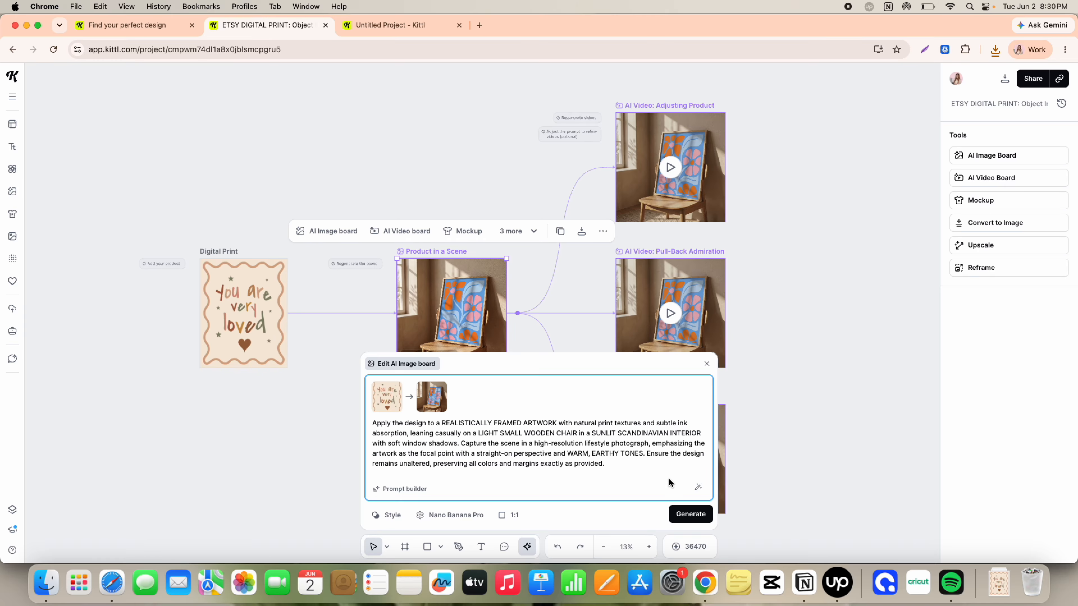
pyautogui.click(698, 514)
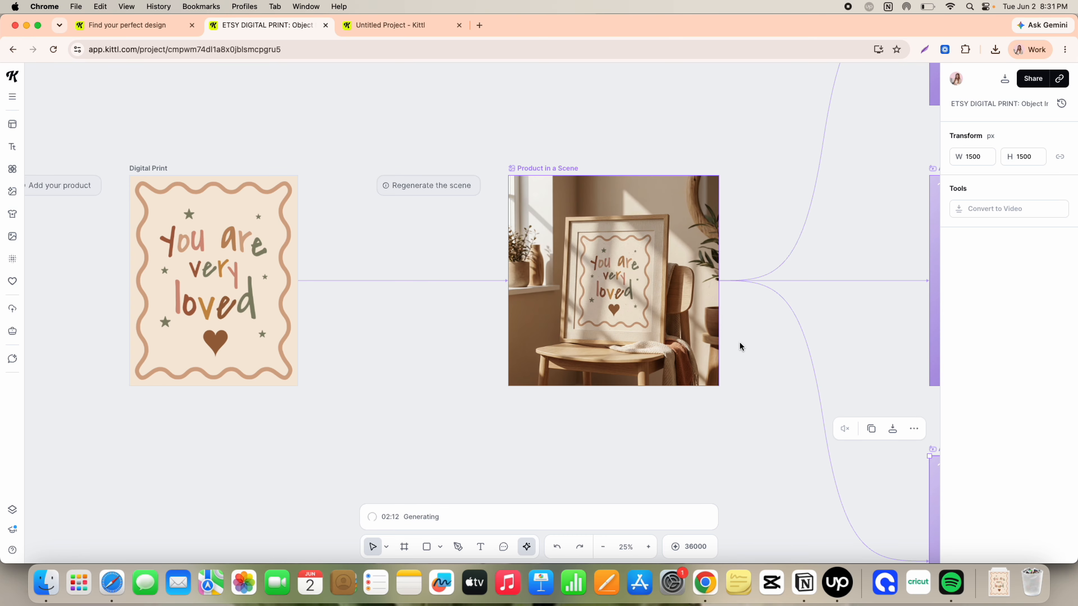
# Play the generated Adjusting Product video of the framed "You are very loved" print
pyautogui.hscroll(5, 740, 344)
pyautogui.hscroll(10, 740, 341)
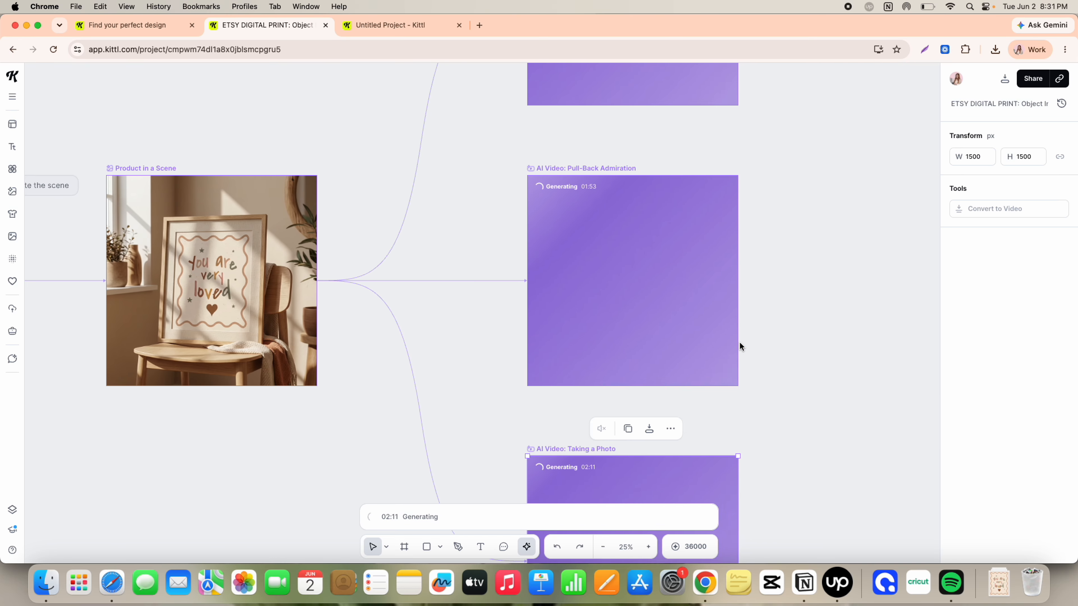
pyautogui.scroll(5, 739, 341)
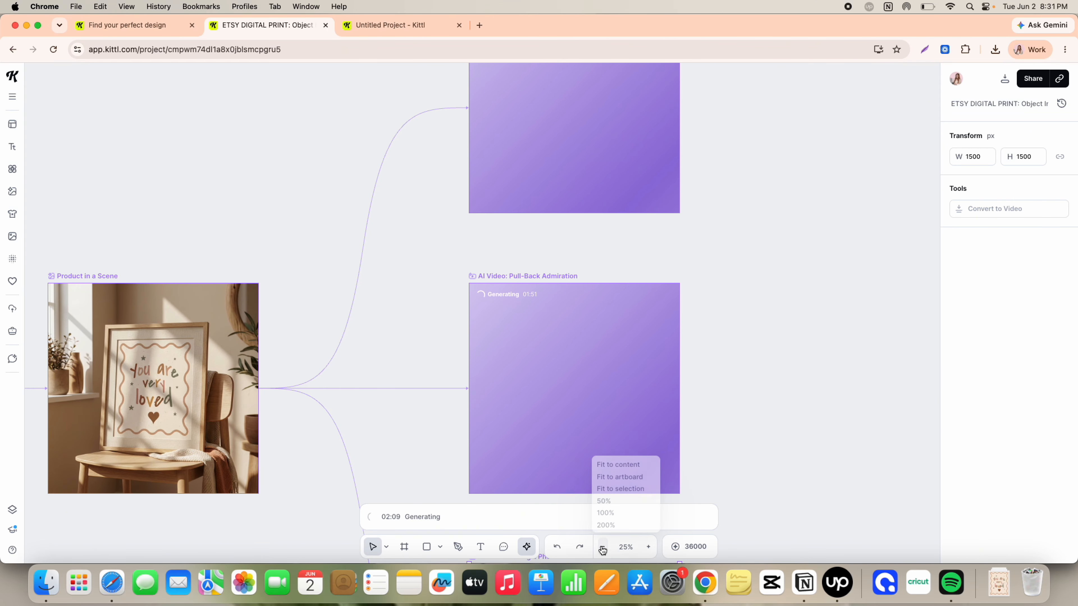
pyautogui.click(603, 546)
pyautogui.scroll(4, 592, 346)
pyautogui.hscroll(-3, 620, 349)
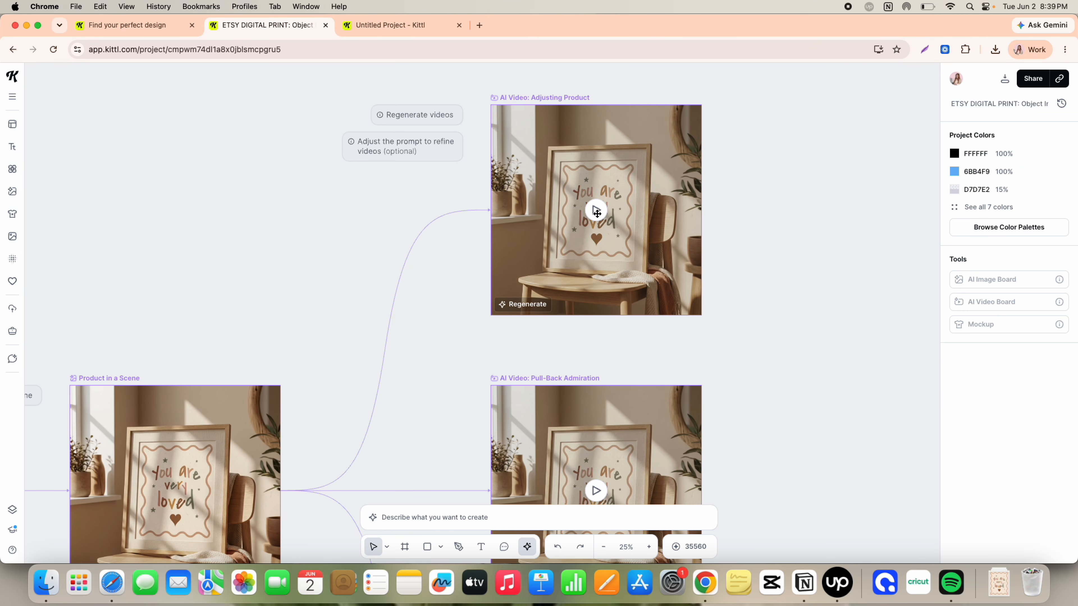
pyautogui.click(596, 211)
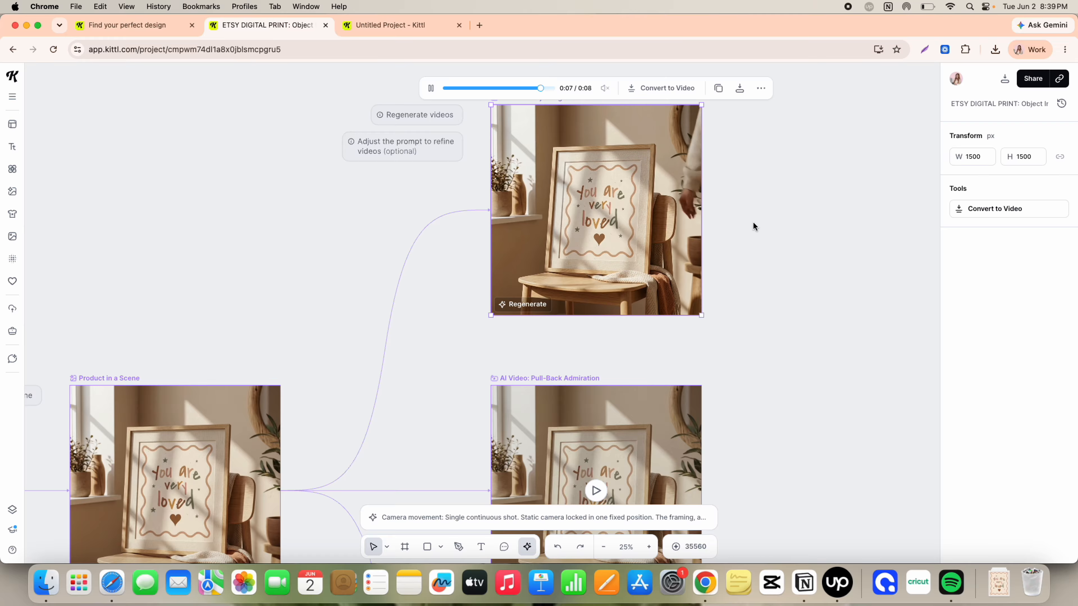
# Review the generated Pull-Back Admiration and Taking a Photo videos by playing each one
pyautogui.scroll(-7, 752, 223)
pyautogui.click(648, 189)
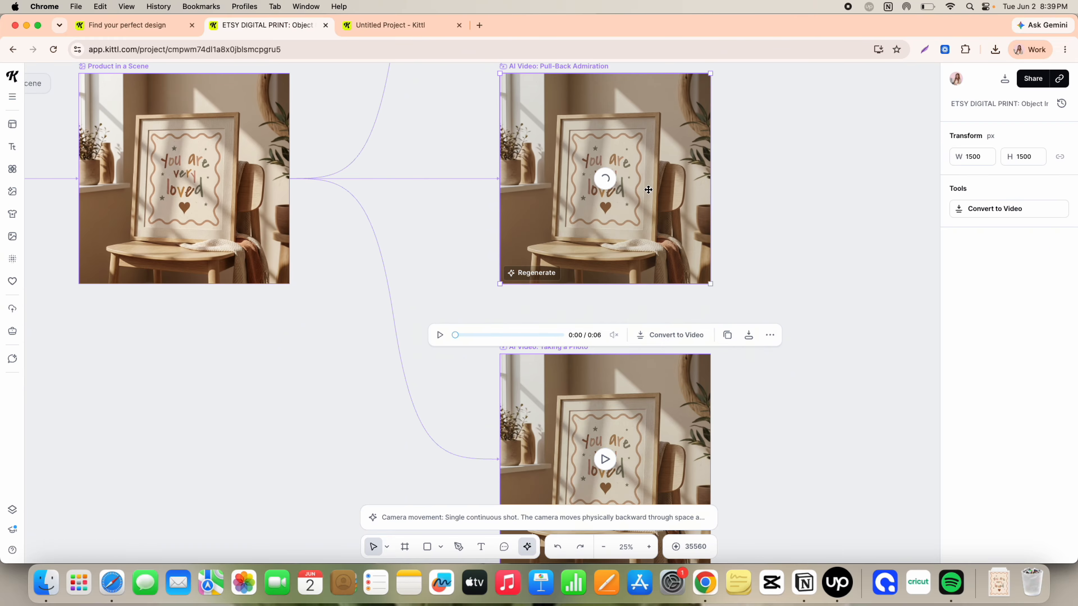
pyautogui.scroll(2, 722, 212)
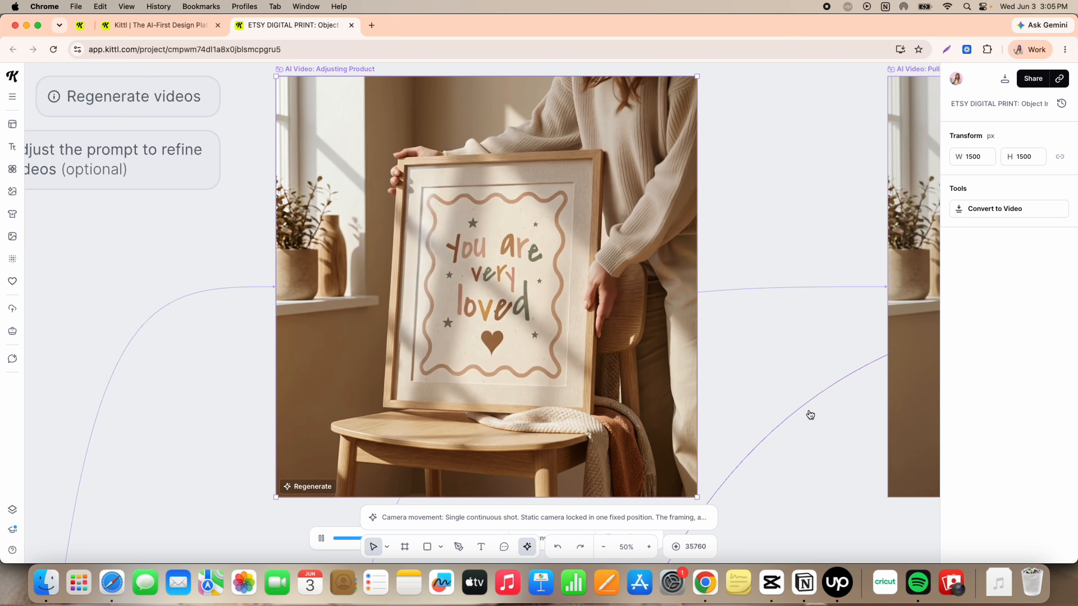
pyautogui.hscroll(10, 810, 414)
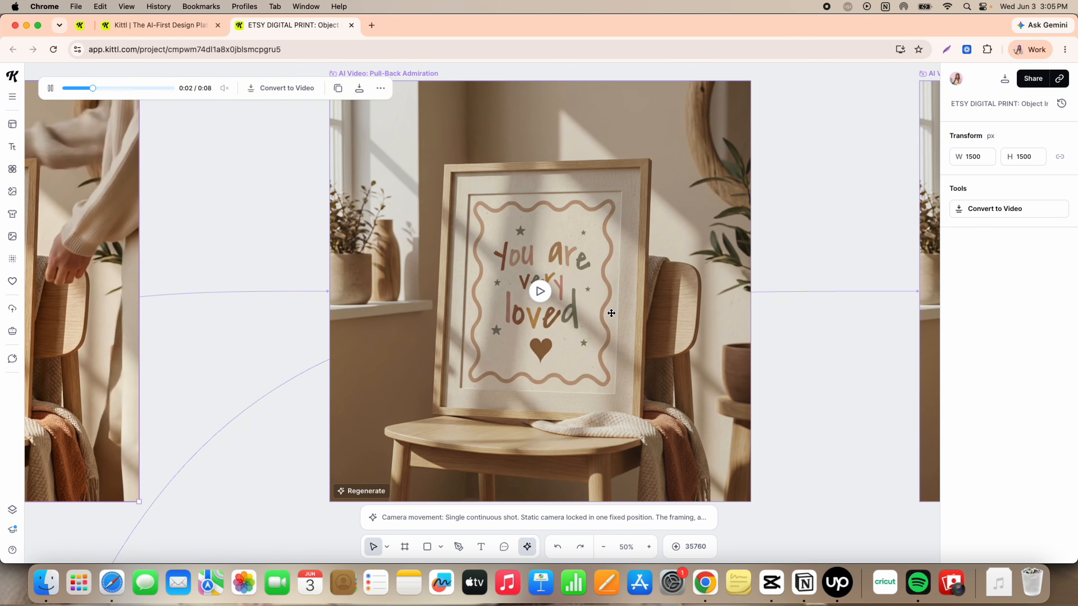
pyautogui.click(539, 296)
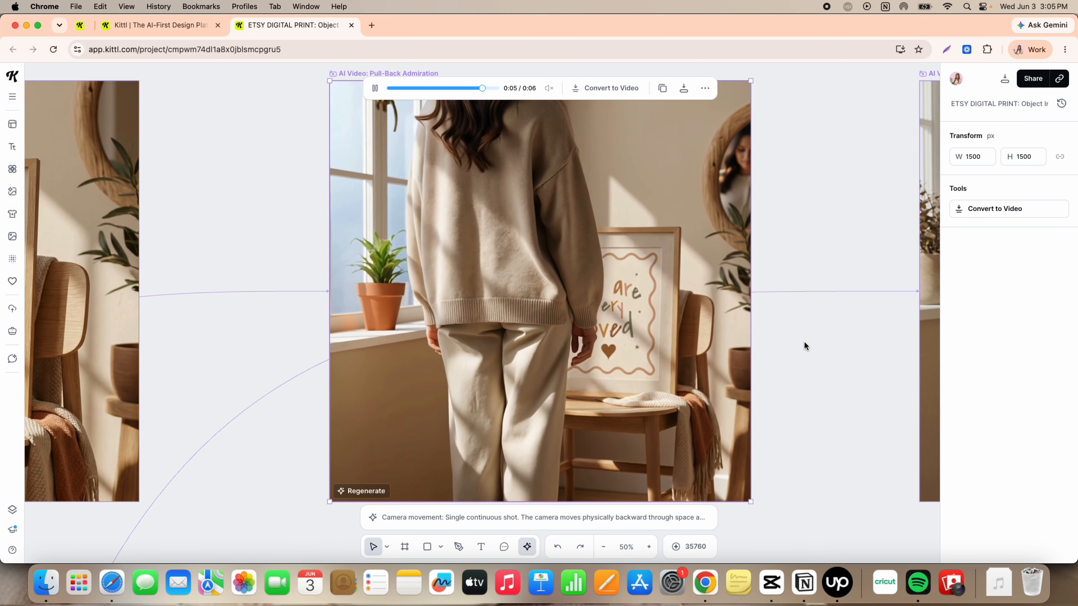
pyautogui.hscroll(10, 804, 342)
pyautogui.click(512, 281)
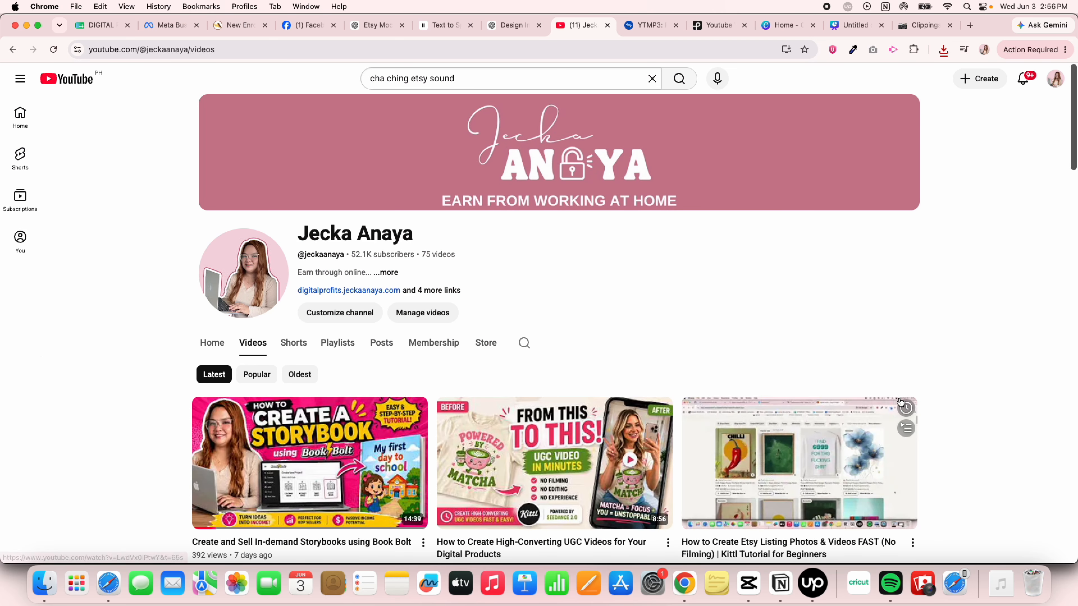
# On the YouTube channel's videos page, look for the Kittl tutorial on creating Etsy listing photos and videos fast
pyautogui.scroll(-1, 972, 451)
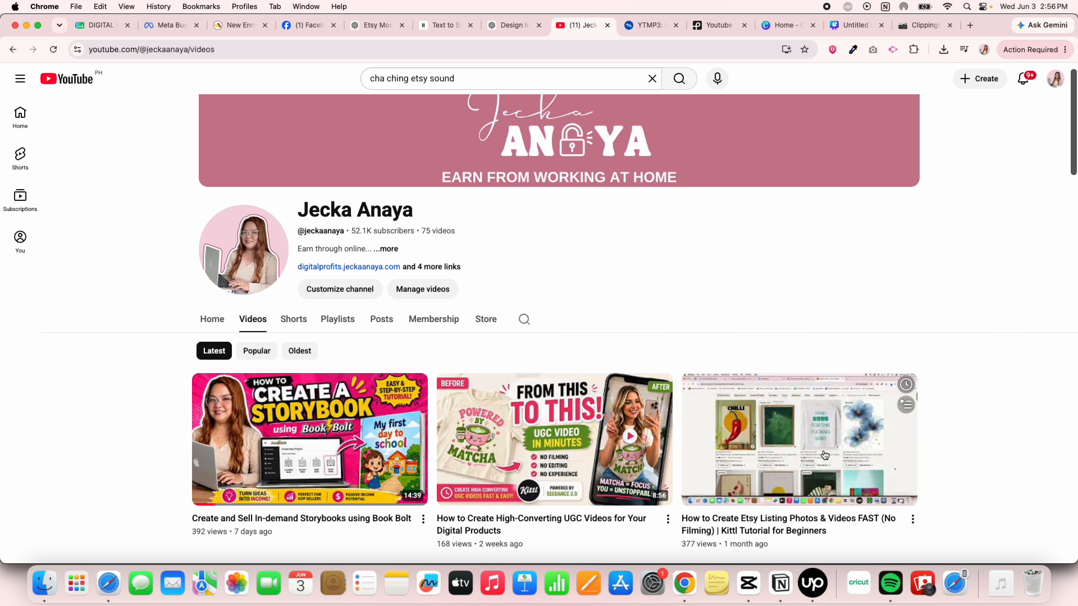
pyautogui.scroll(-3, 823, 425)
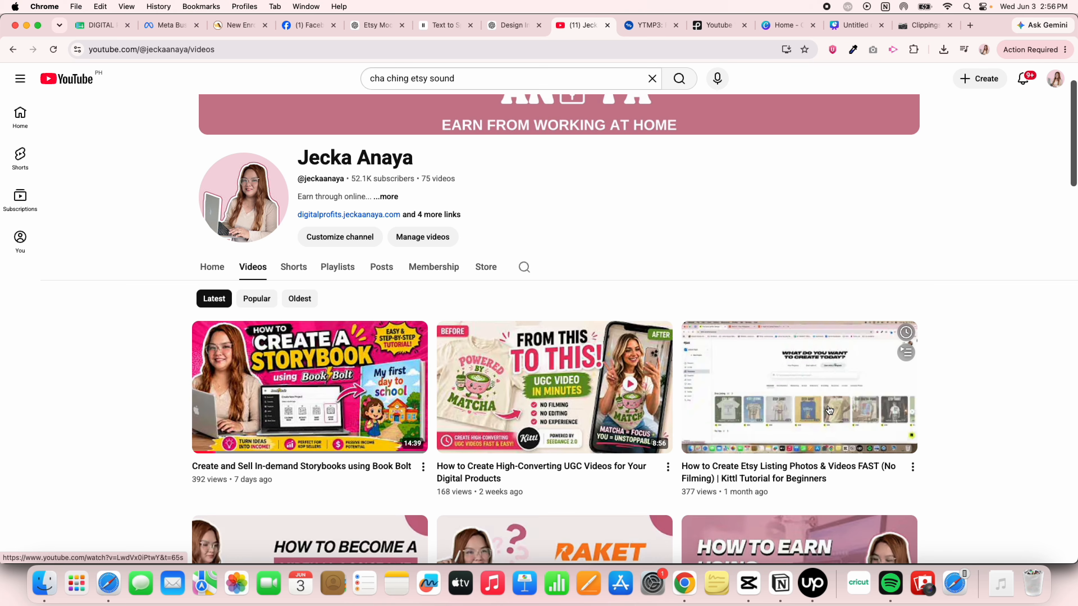
pyautogui.click(809, 341)
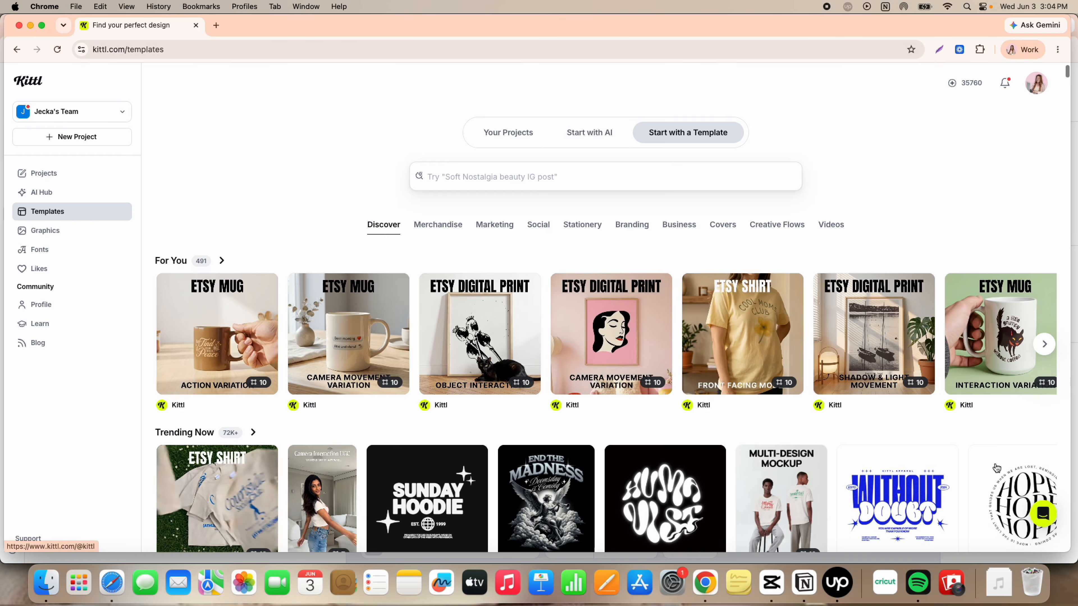
# Browse the Kittl template library by category, from Trending Now and Etsy Listing through Kittl Flows, T-Shirts, Logos and Bags
pyautogui.scroll(-6, 994, 462)
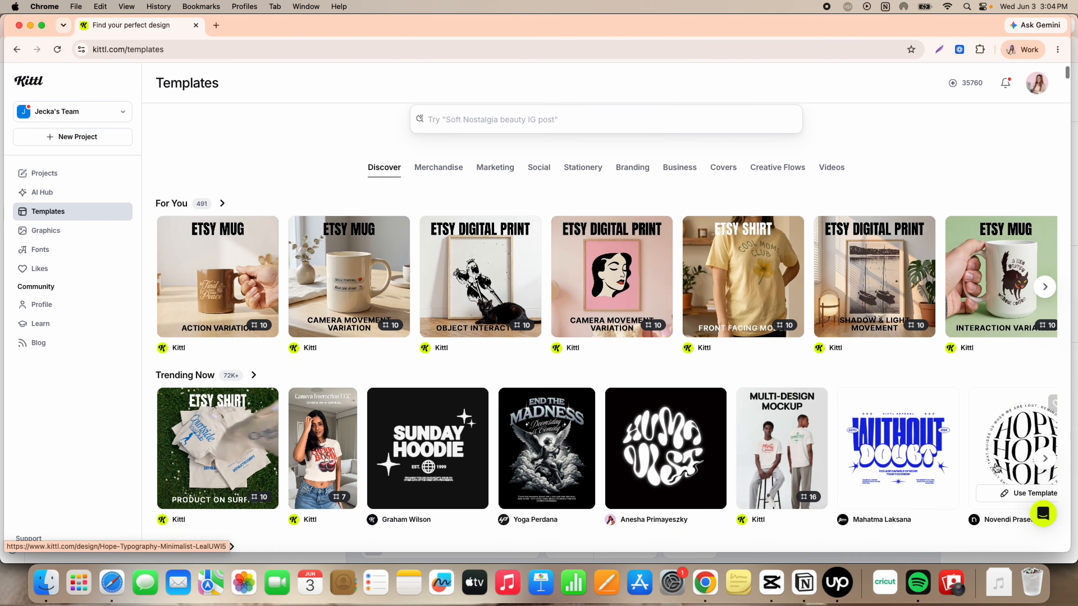
pyautogui.scroll(-6, 996, 468)
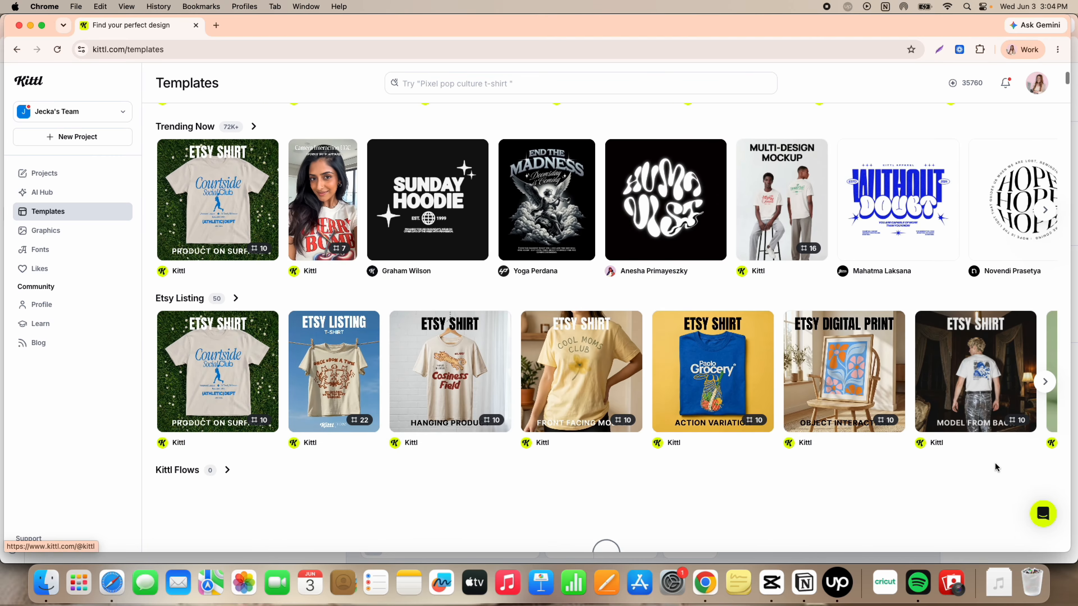
pyautogui.scroll(-5, 996, 467)
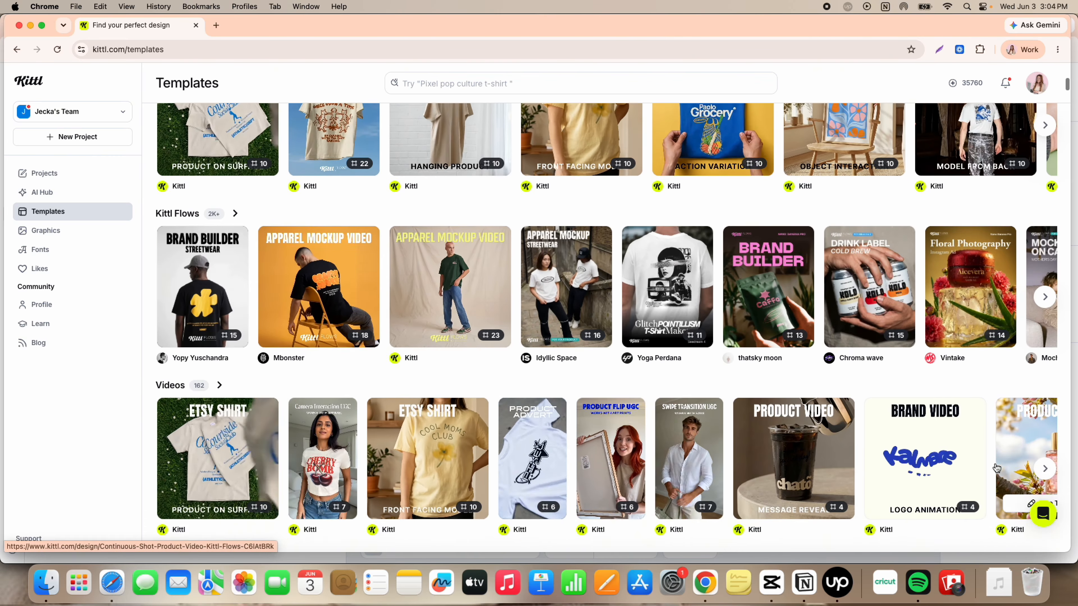
pyautogui.scroll(-5, 995, 462)
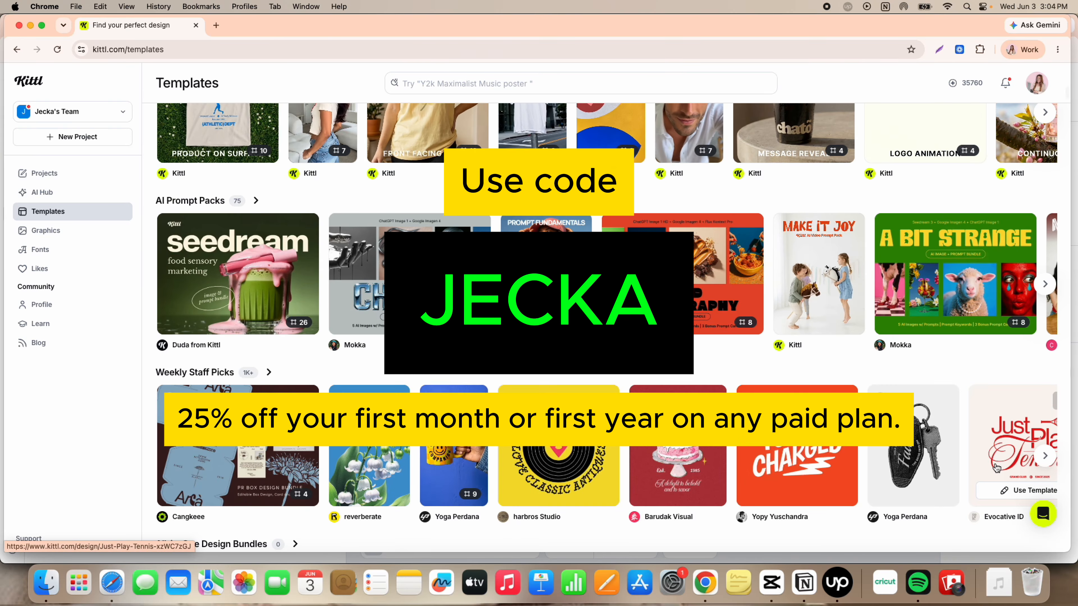
pyautogui.scroll(-4, 996, 468)
pyautogui.scroll(-7, 996, 467)
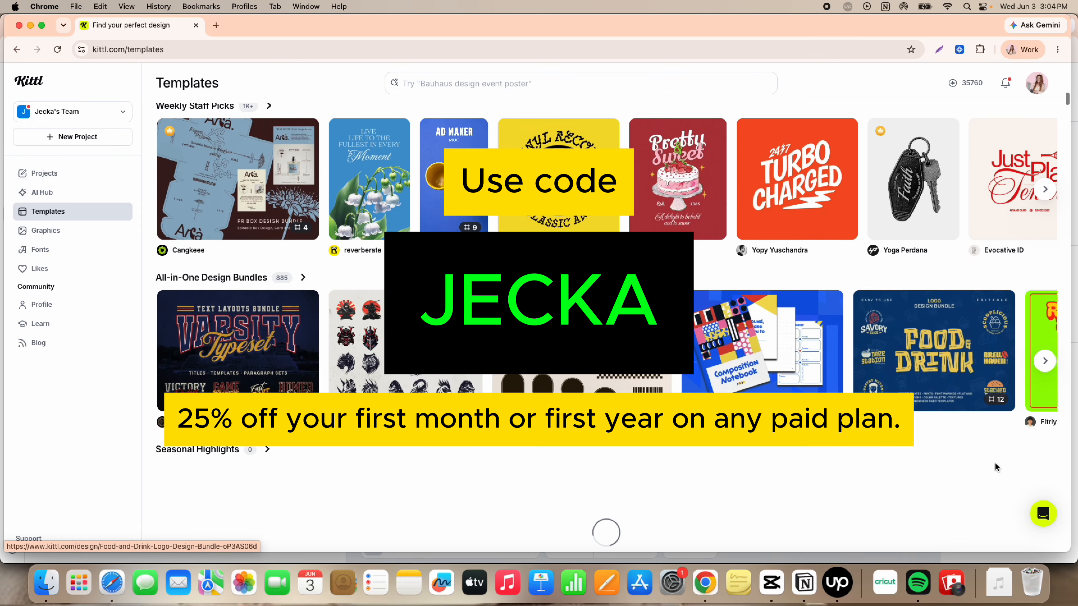
pyautogui.scroll(-7, 996, 468)
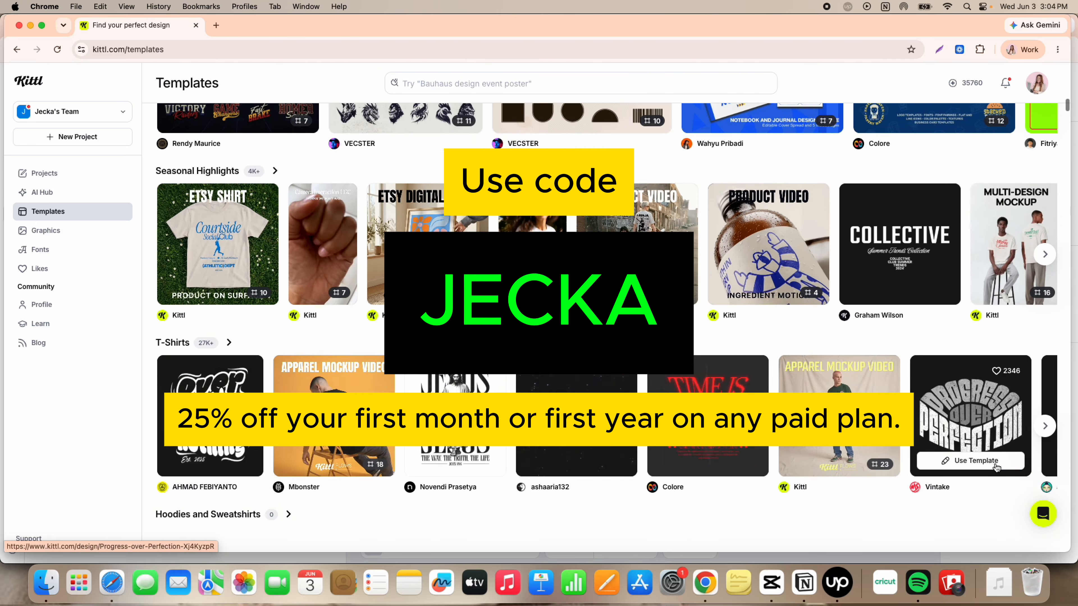
pyautogui.scroll(-5, 995, 462)
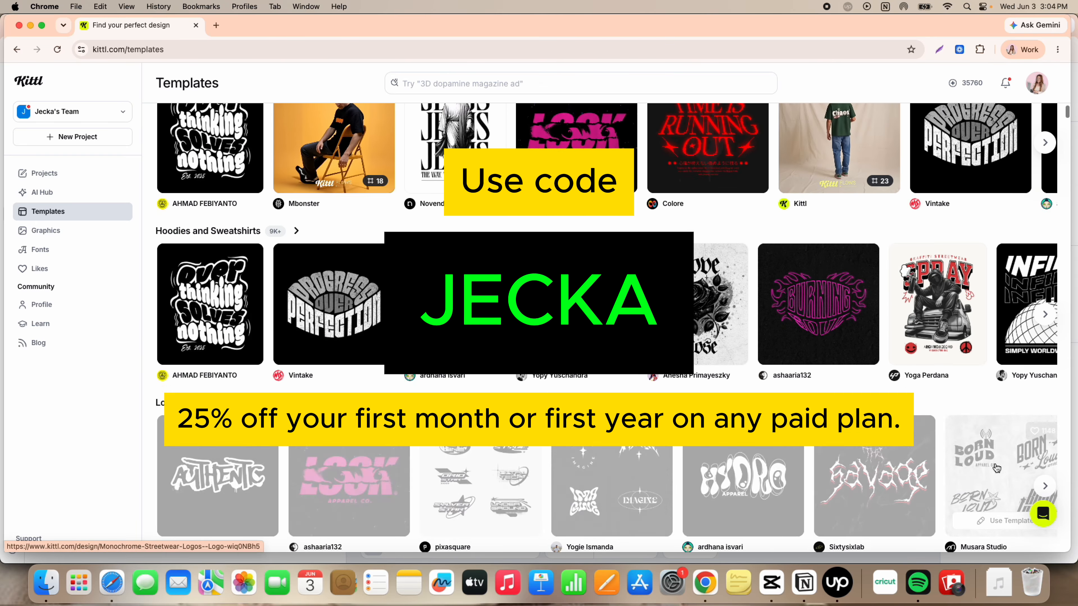
pyautogui.scroll(-5, 995, 462)
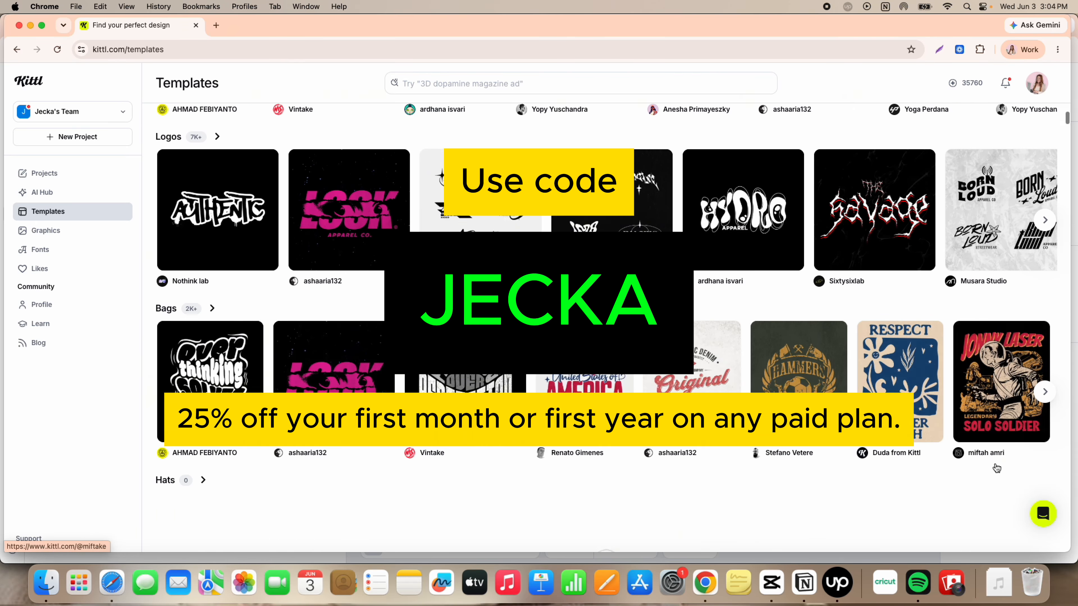